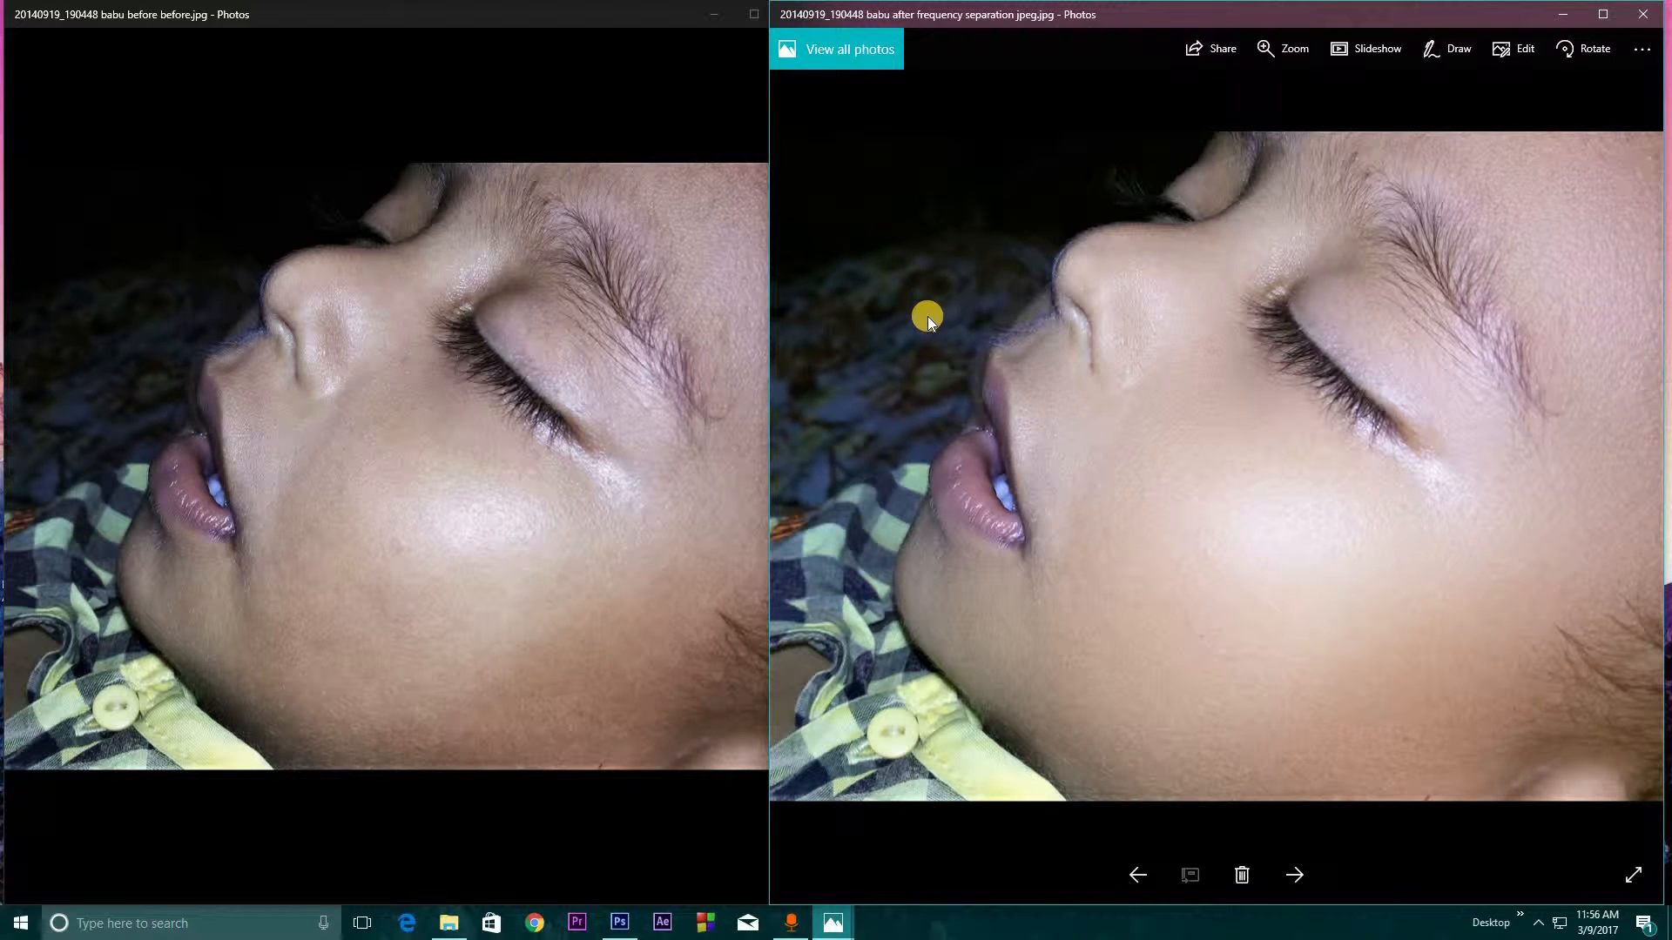
Compare the before photo with the frequency-separation result side by side, examining the skin of the retouched version up close
{"action": "left_click", "coordinate": [415, 334]}
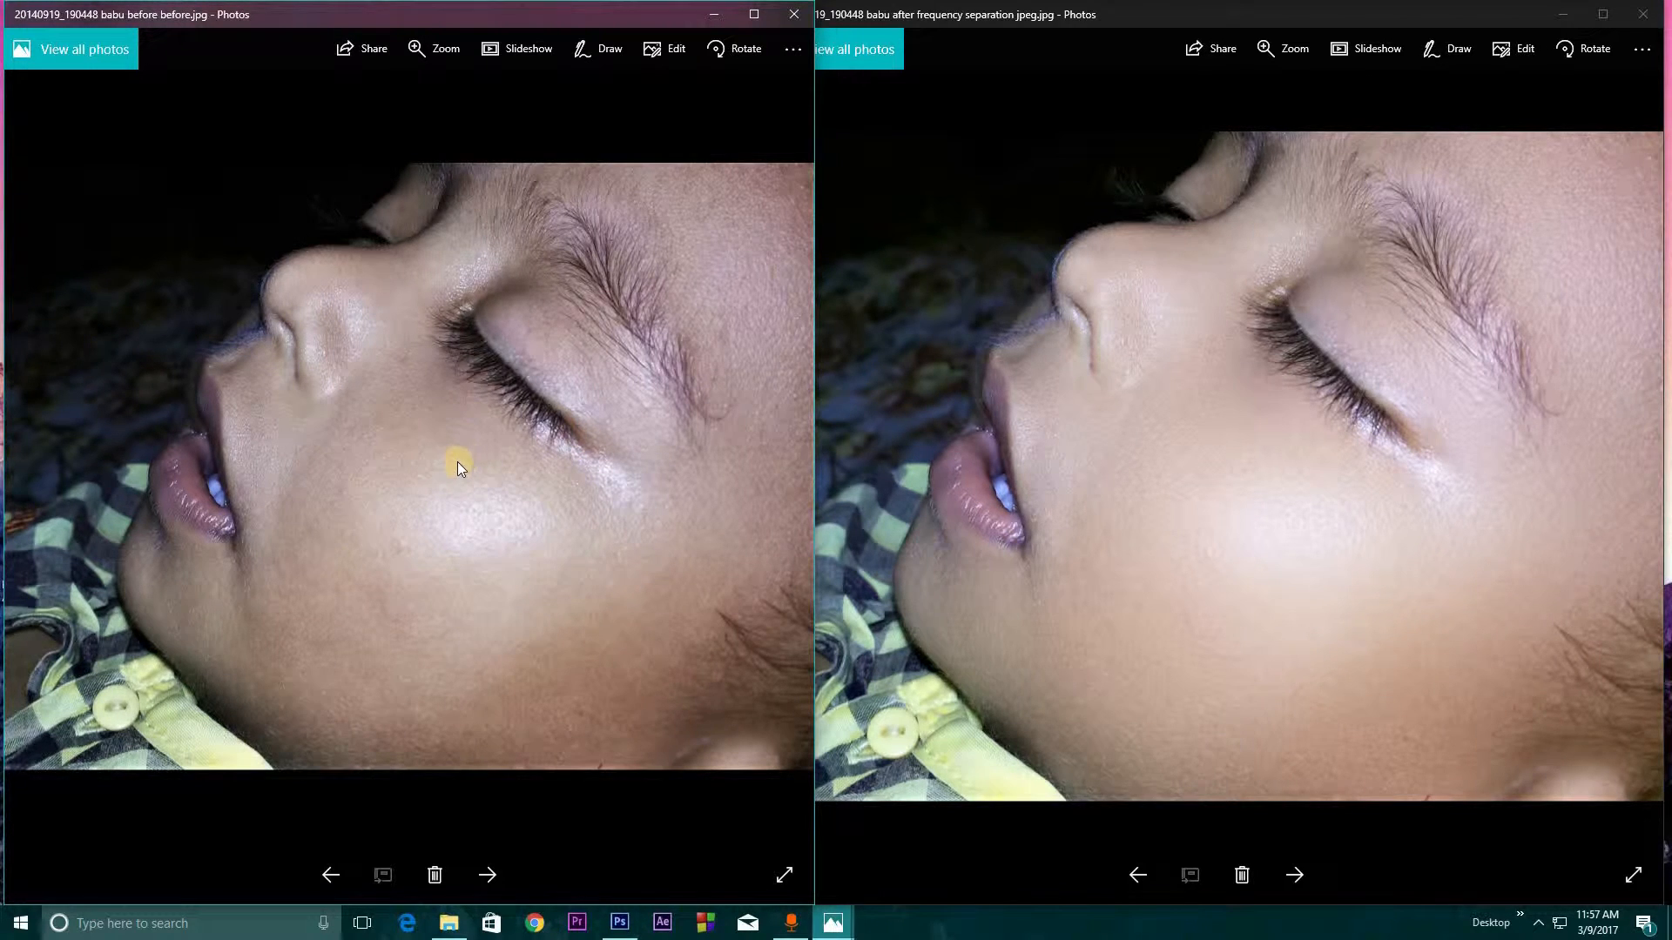
{"action": "left_click", "coordinate": [1209, 435]}
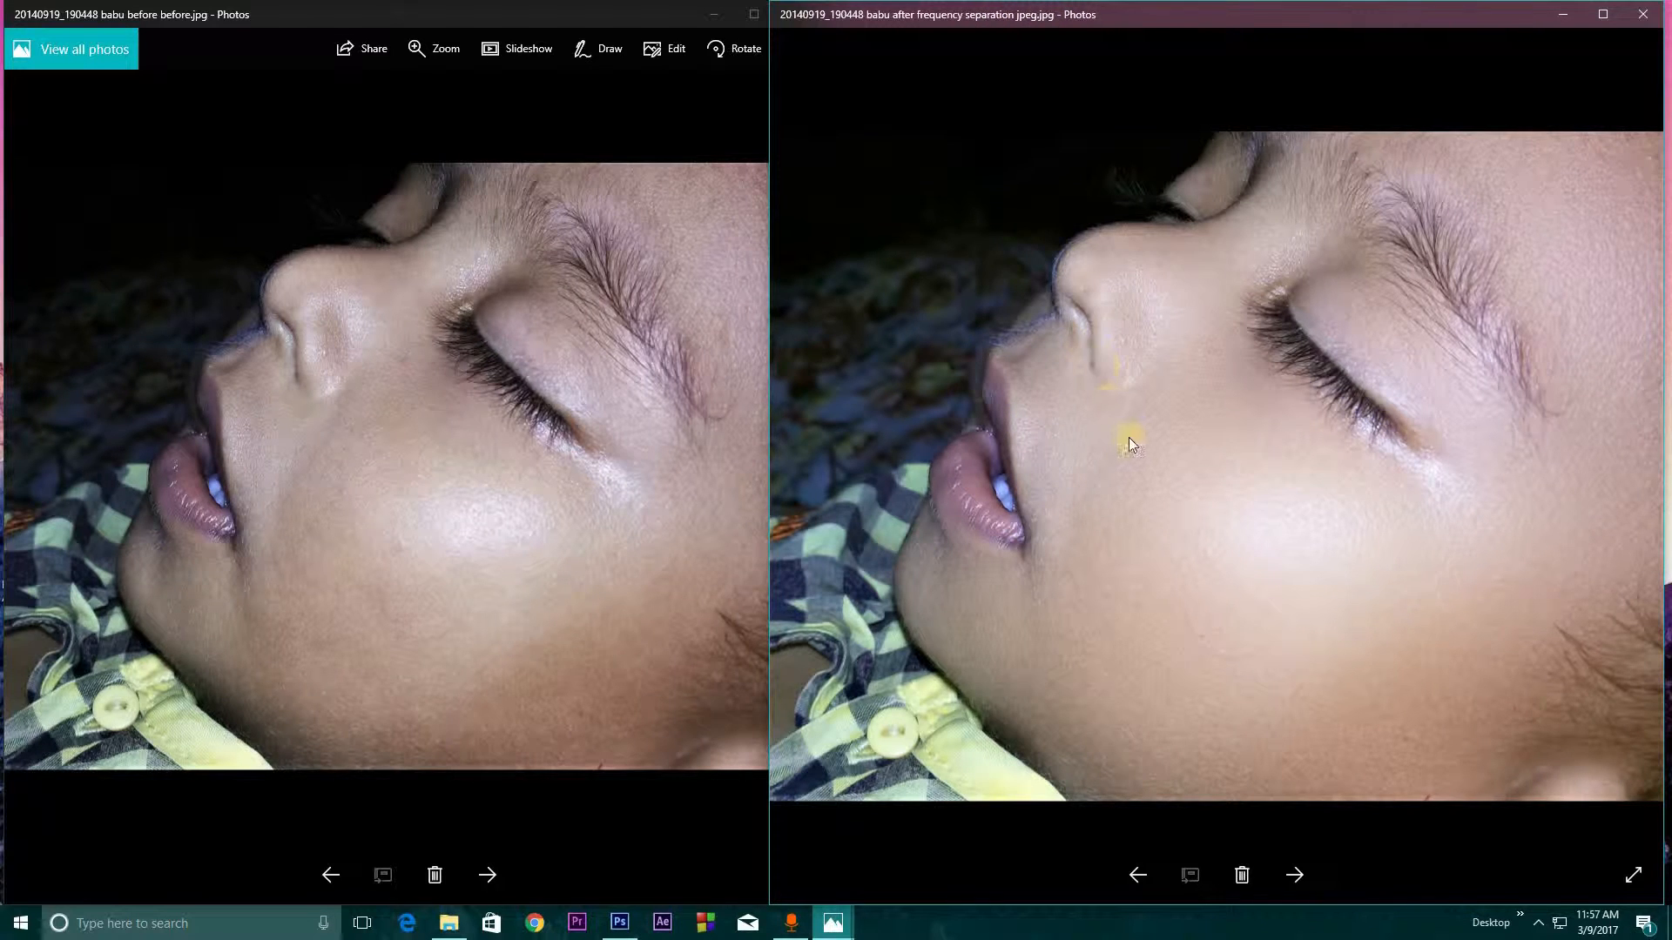
{"action": "mouse_move", "coordinate": [1035, 12]}
{"action": "left_mouse_down"}
{"action": "mouse_move", "coordinate": [914, 12]}
{"action": "mouse_move", "coordinate": [1015, 22]}
{"action": "left_mouse_up"}
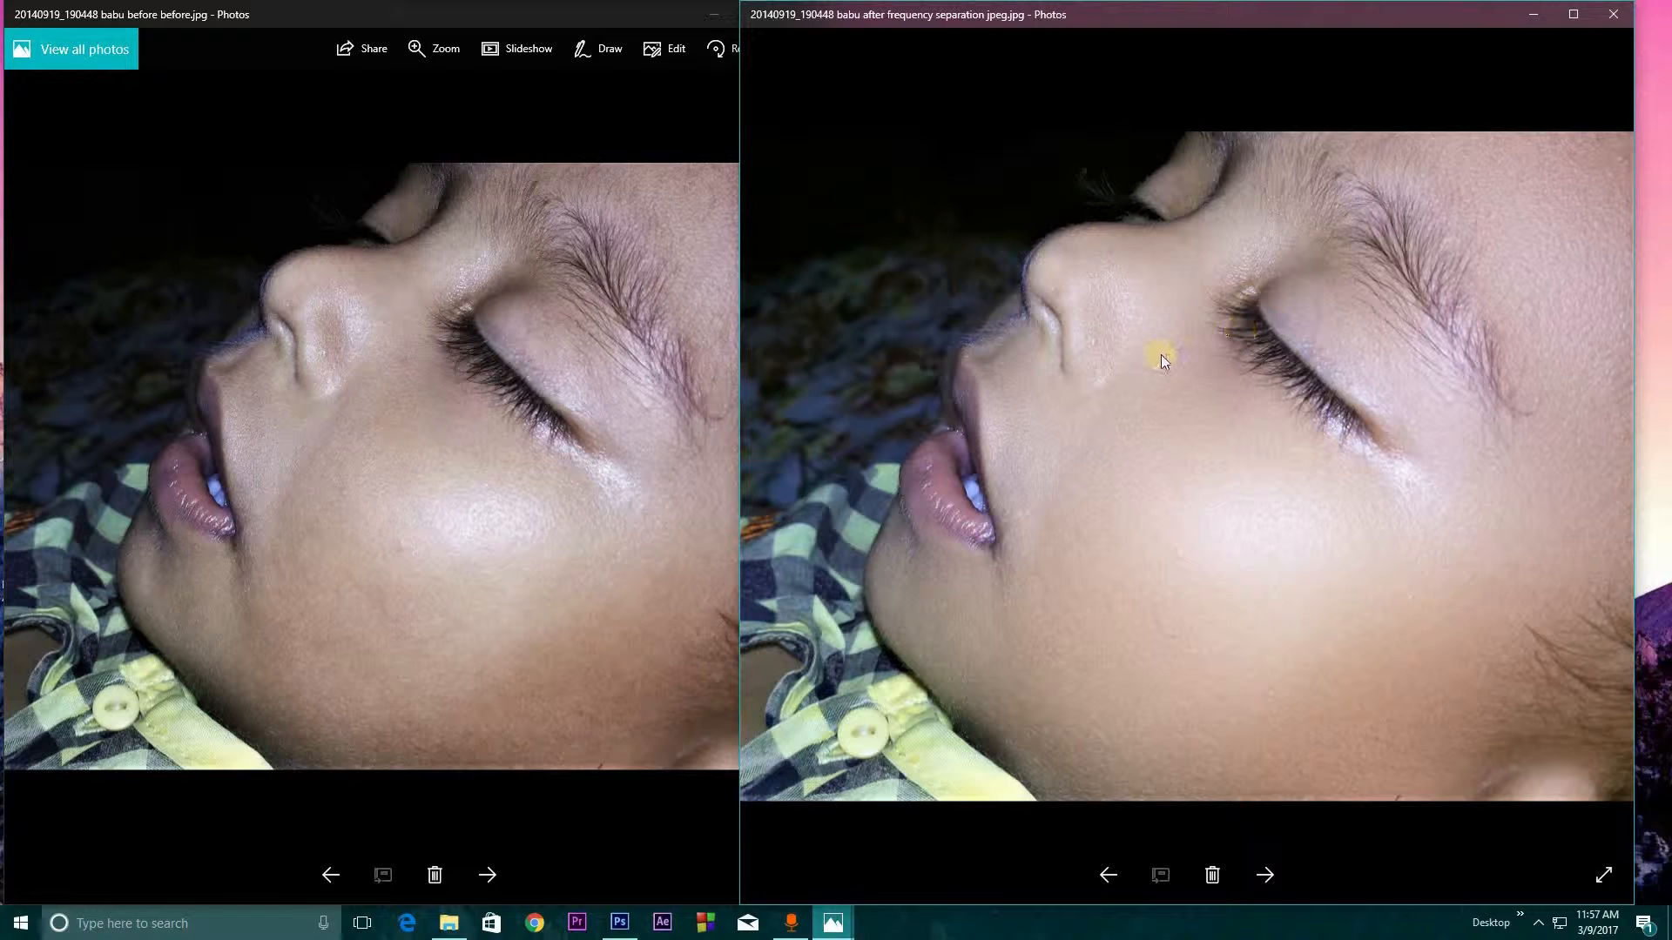
{"action": "scroll", "coordinate": [1161, 354], "scroll_direction": "up", "scroll_amount": 1}
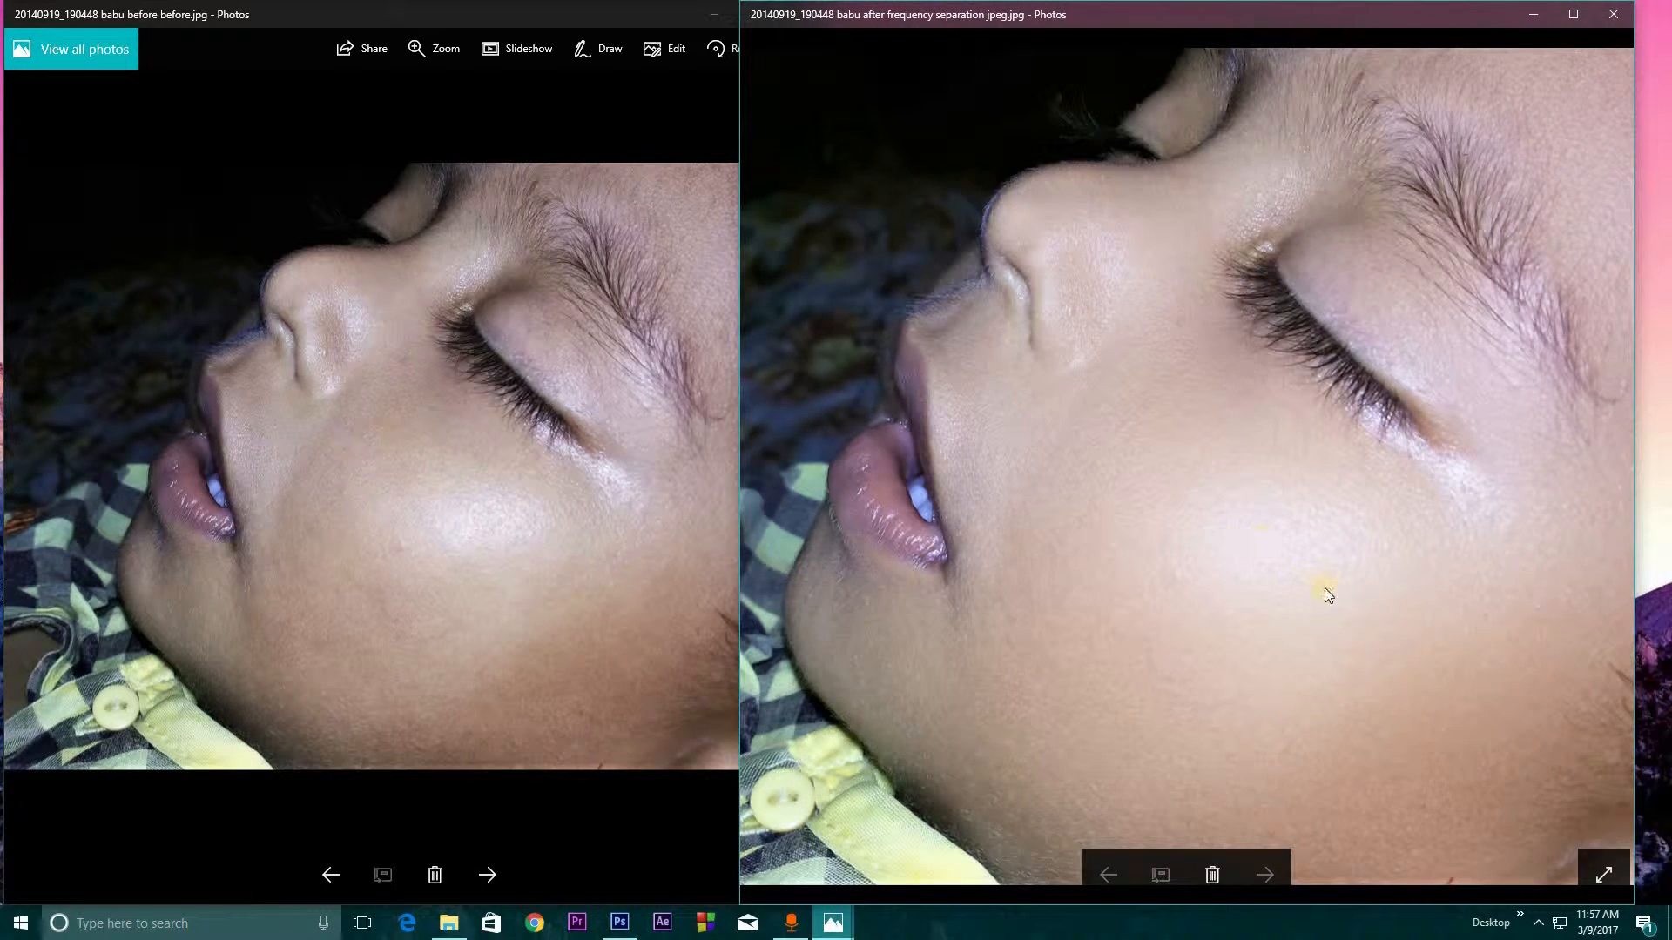
{"action": "scroll", "coordinate": [1198, 472], "scroll_direction": "up", "scroll_amount": 1}
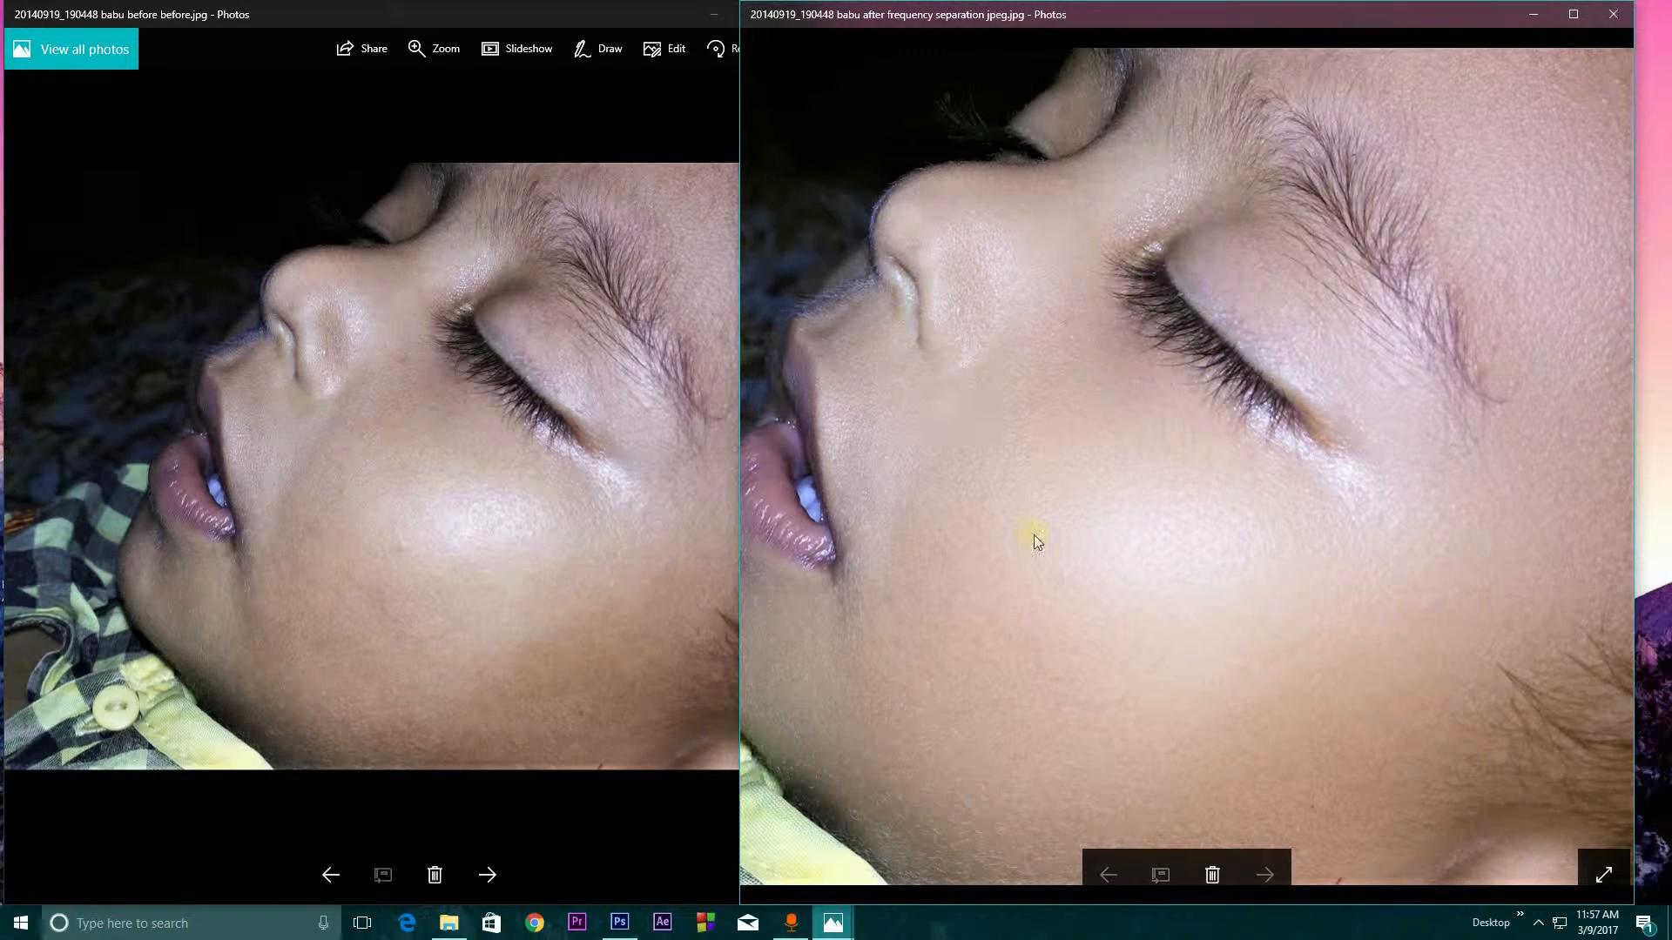
{"action": "left_click", "coordinate": [1104, 505]}
{"action": "left_click_drag", "start_coordinate": [1494, 440], "coordinate": [1591, 431]}
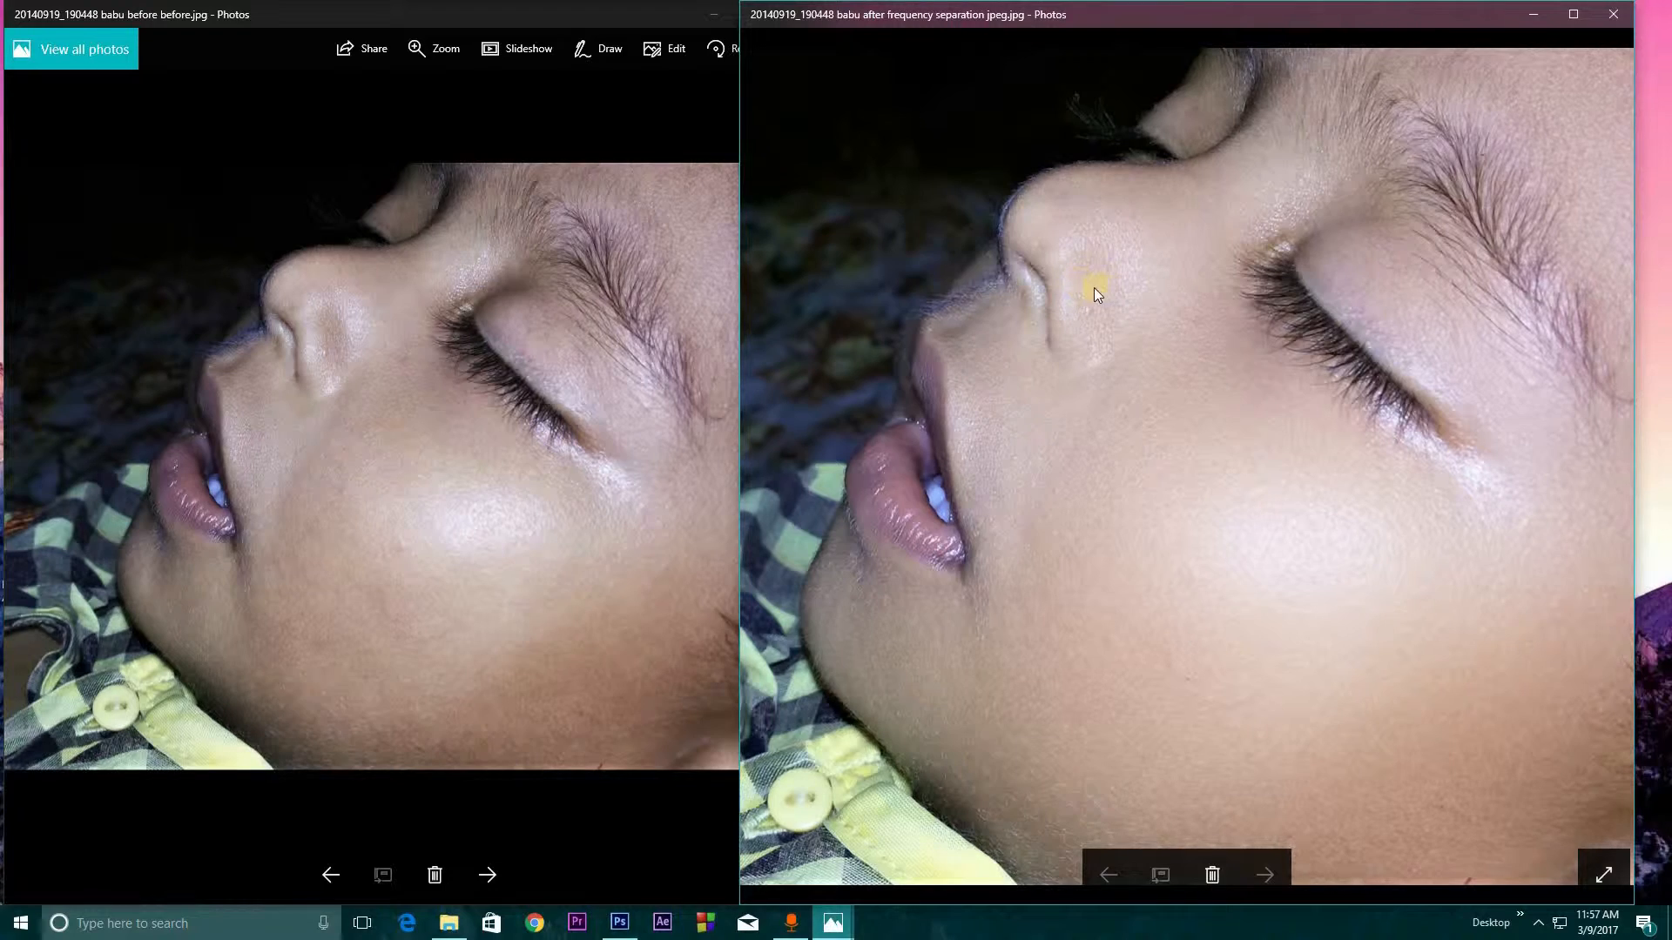
{"action": "left_click_drag", "start_coordinate": [1224, 620], "coordinate": [1158, 612]}
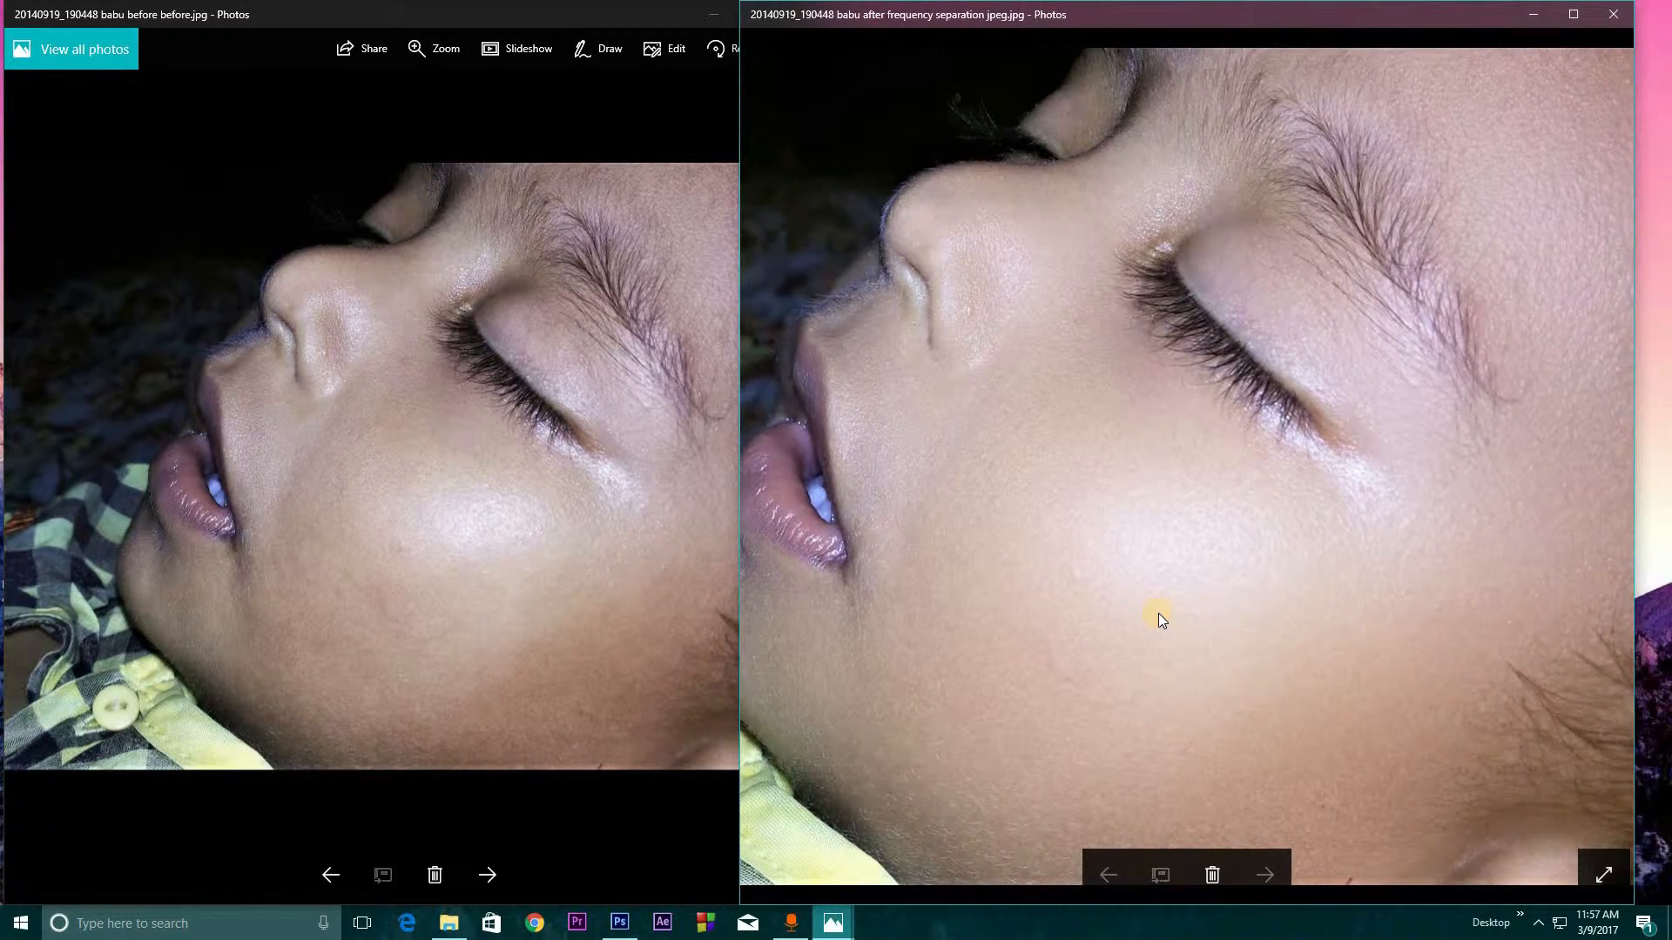
{"action": "scroll", "coordinate": [1158, 613], "scroll_direction": "down", "scroll_amount": 3}
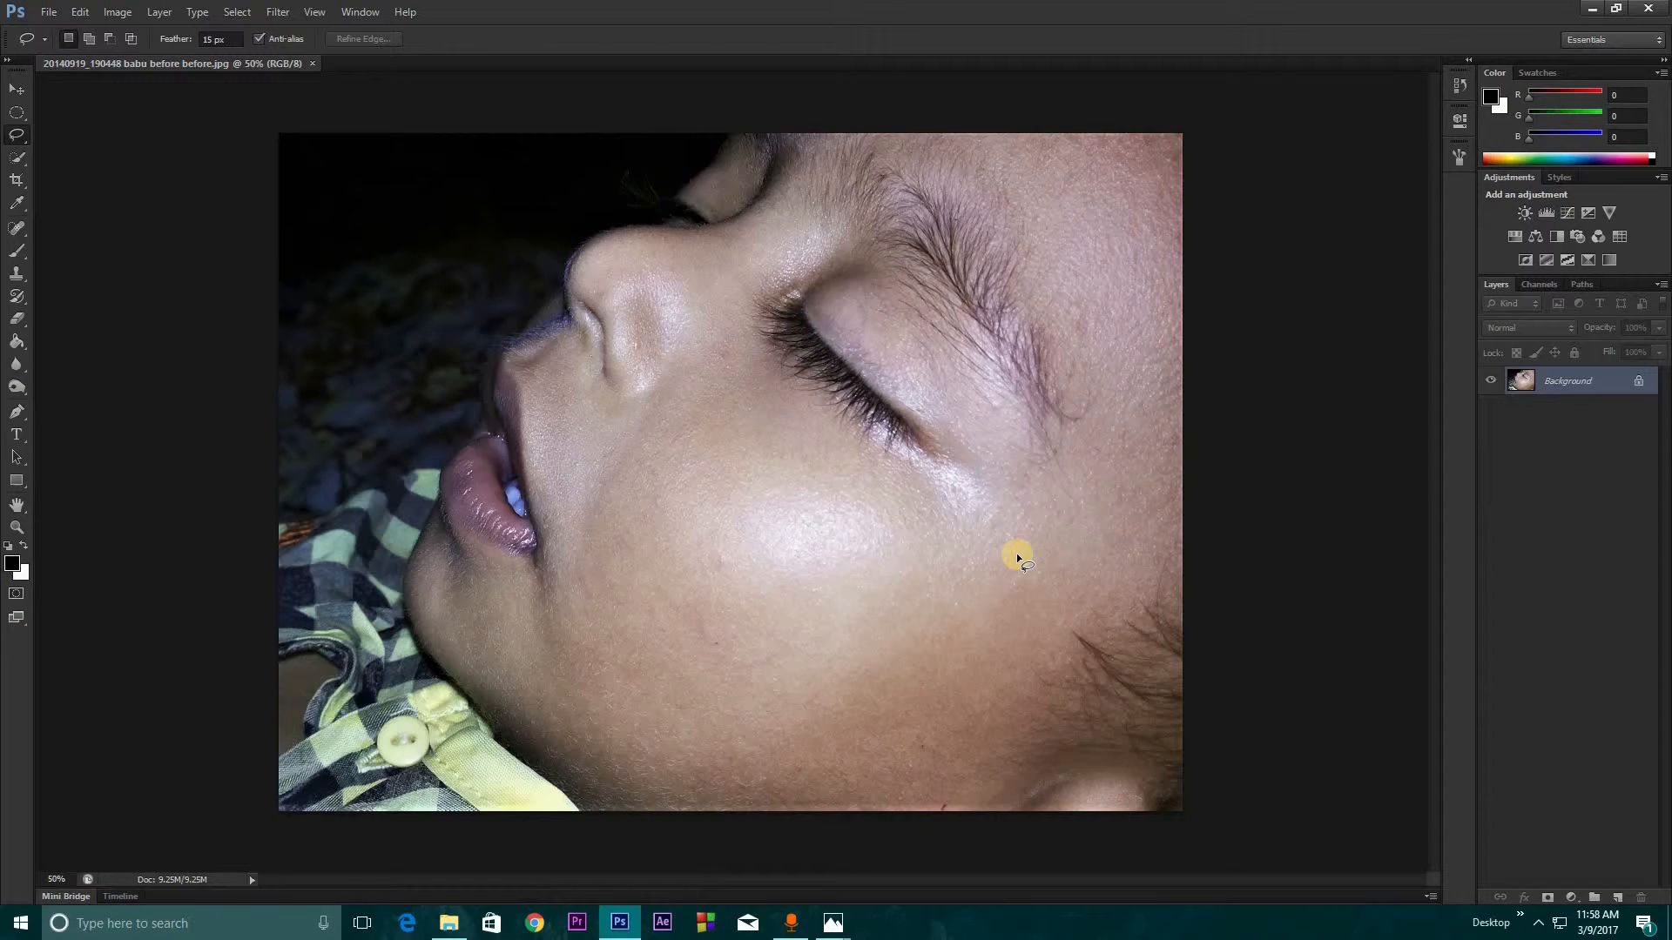
Switch to Photoshop and duplicate the Background layer of the before photo twice
{"action": "key", "text": "ctrl+plus"}
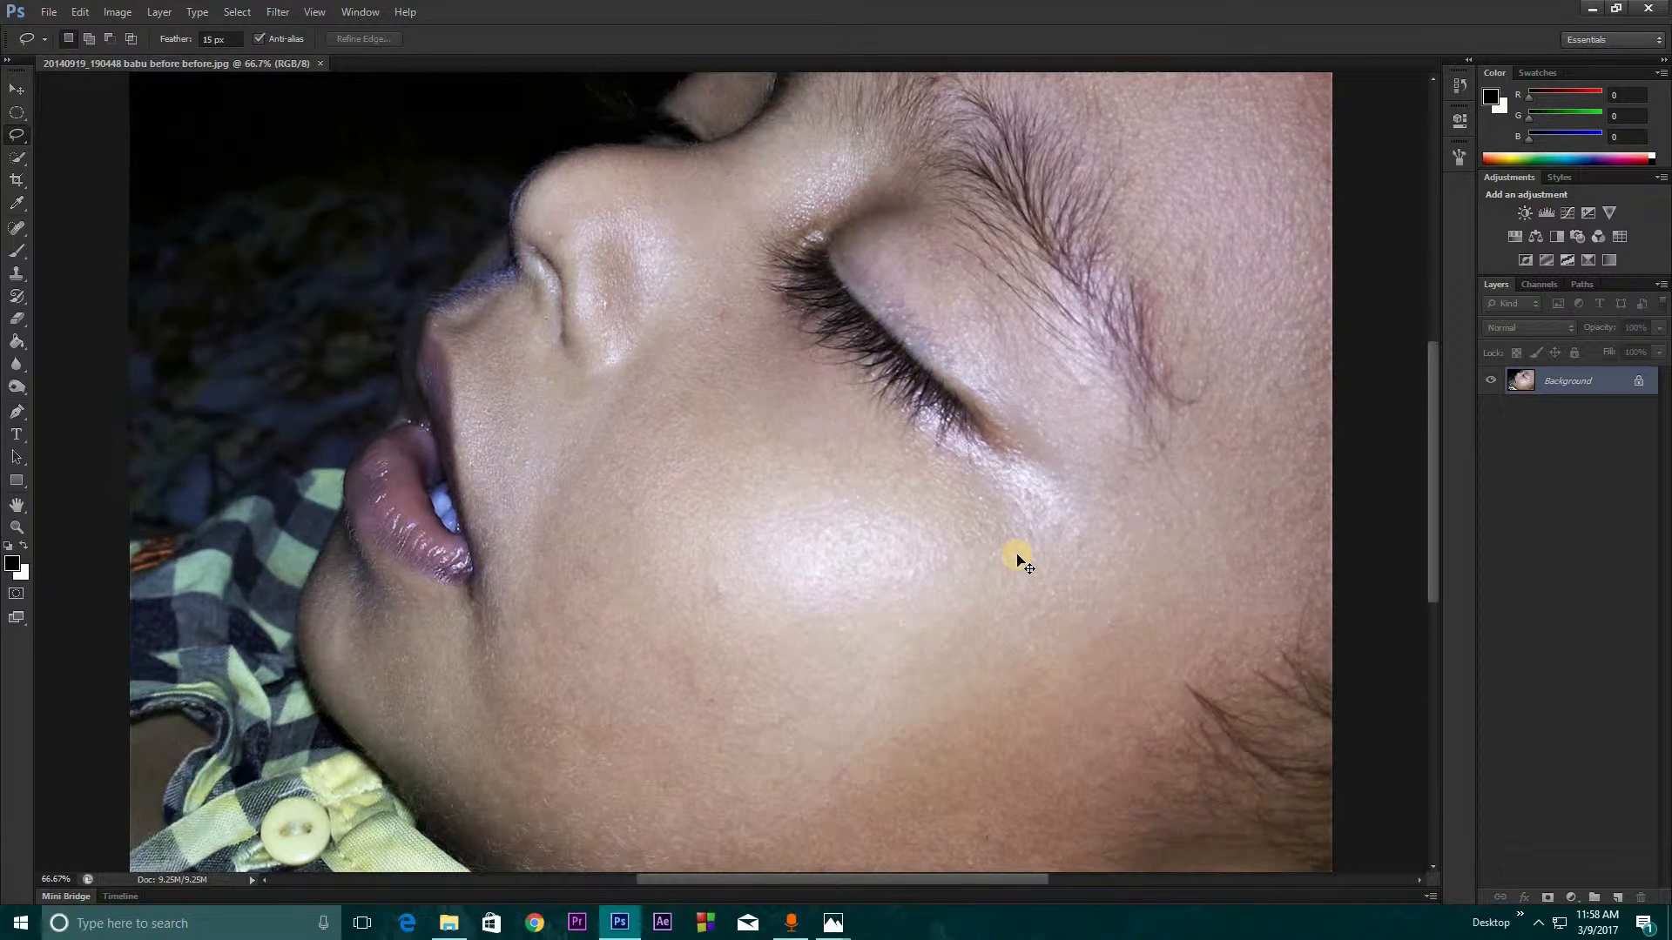
{"action": "key", "text": "ctrl+minus"}
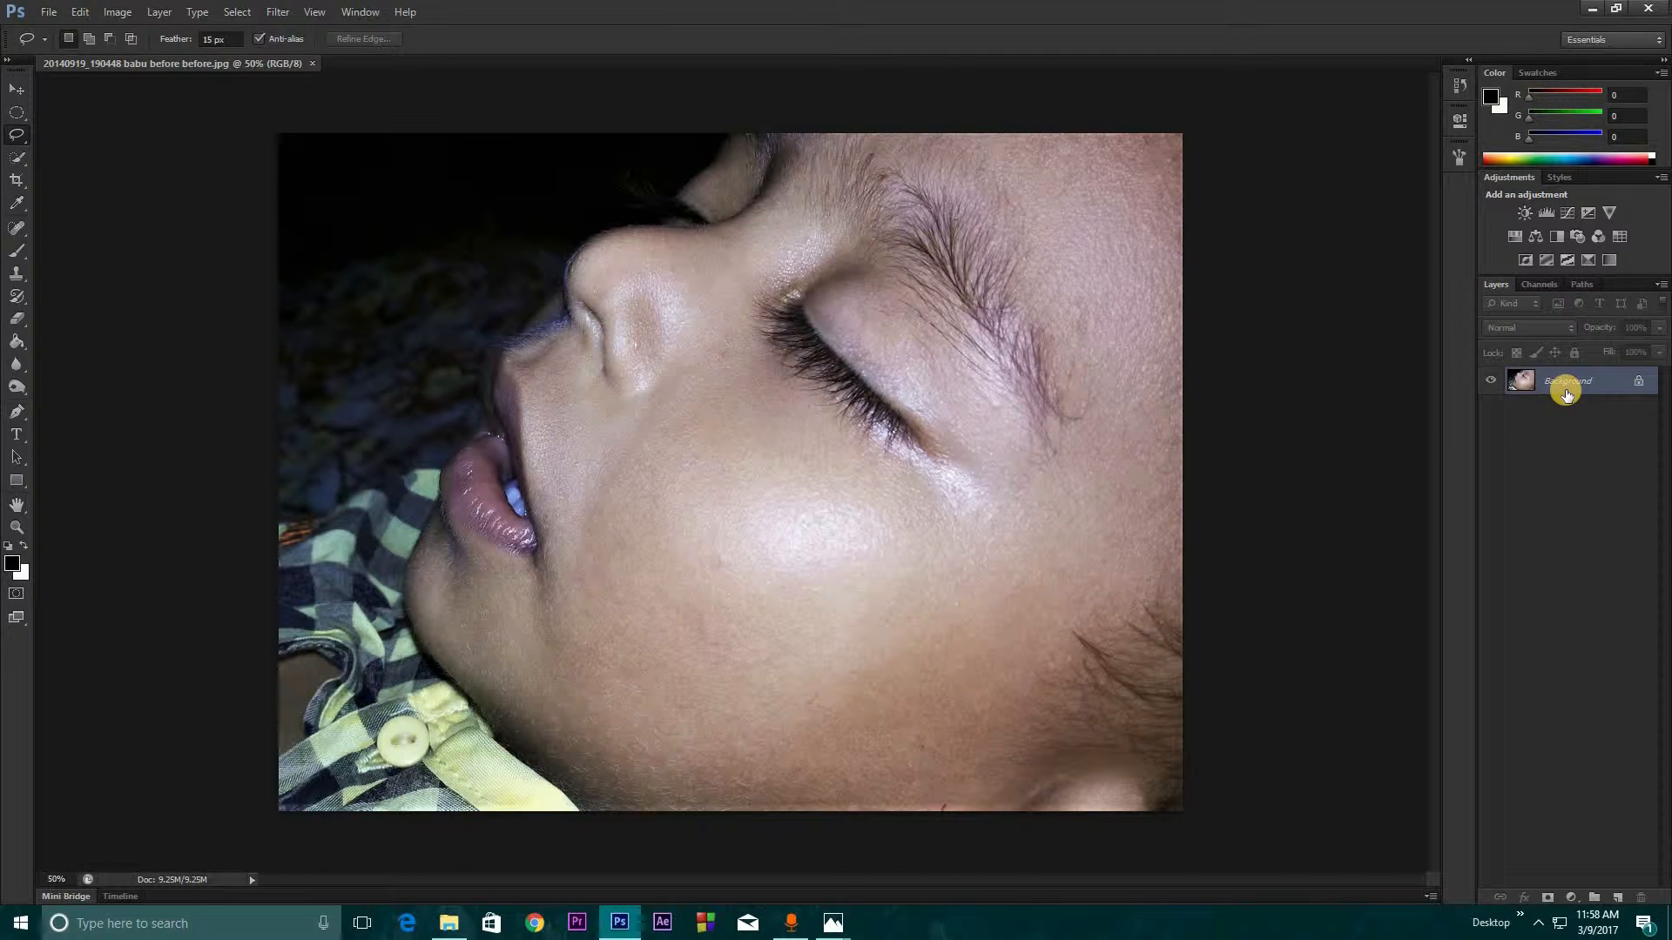
{"action": "key", "text": "ctrl+j"}
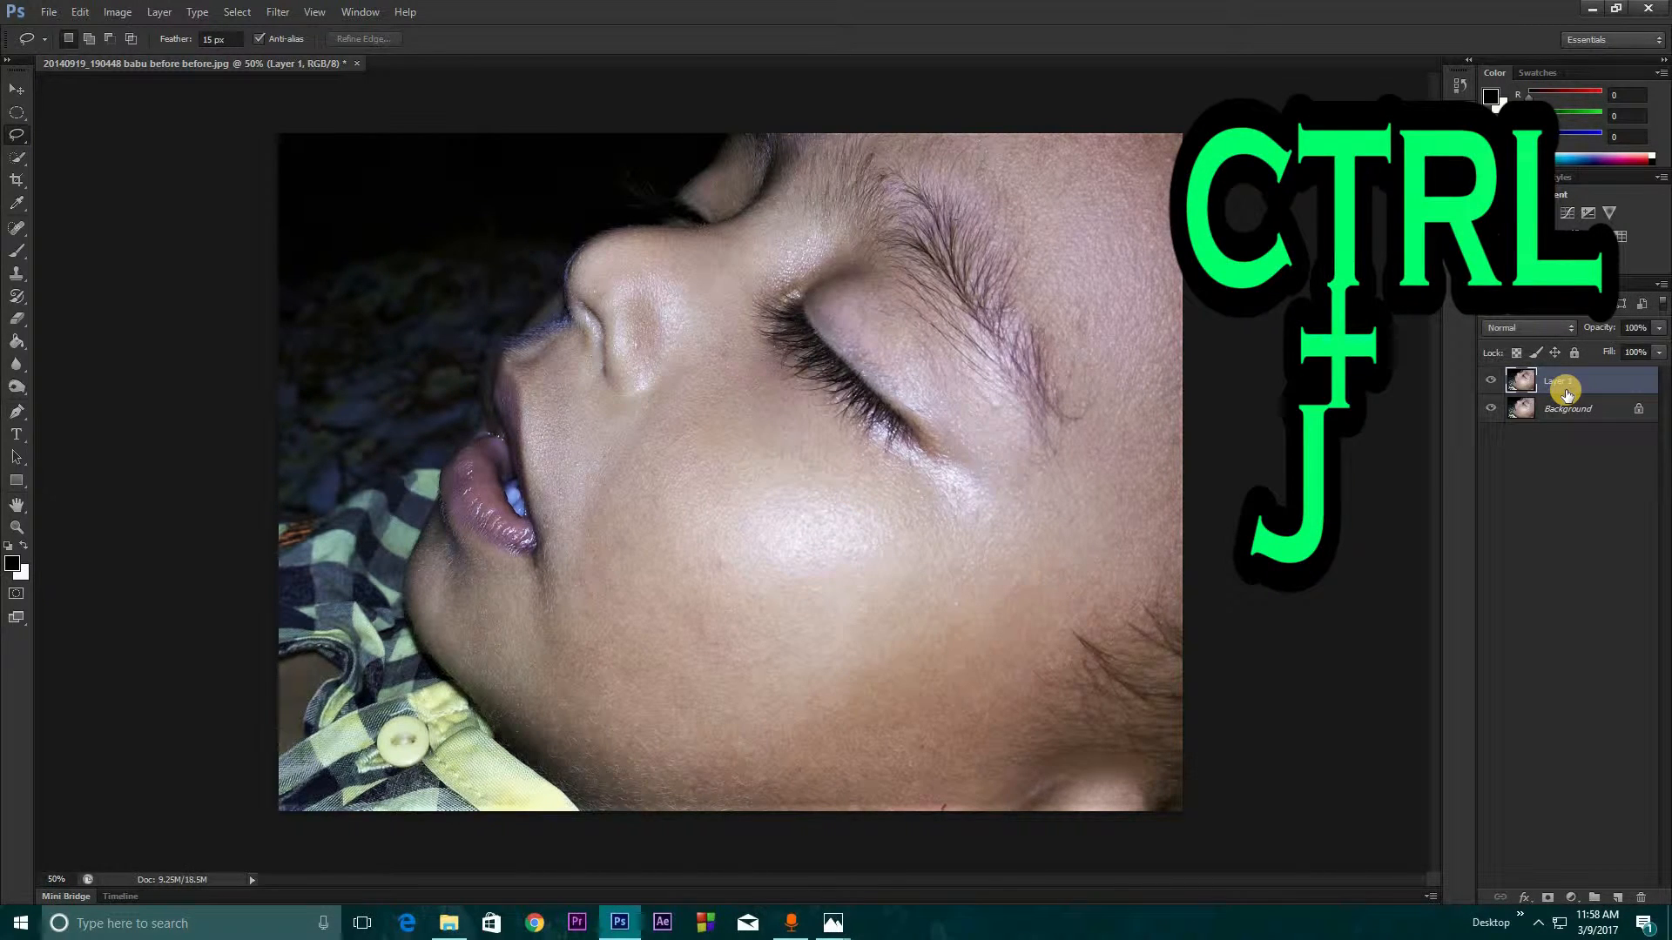
{"action": "key", "text": "ctrl+j"}
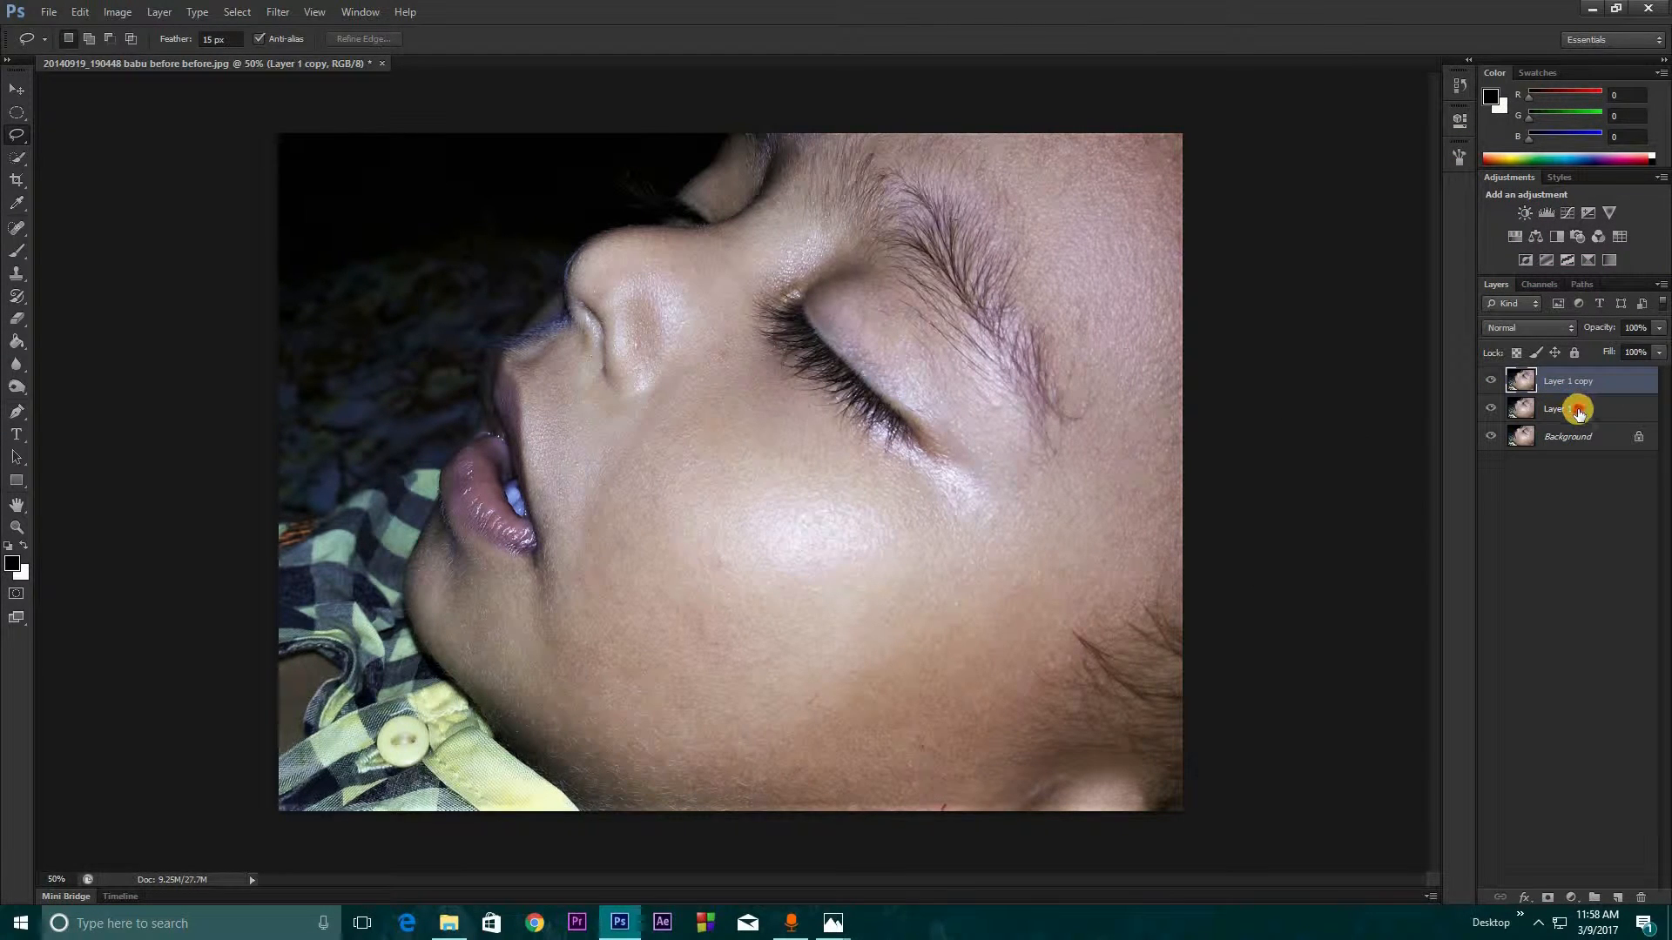
Rename the lower duplicate layer as color and the upper duplicate as texture
{"action": "left_click", "coordinate": [1578, 399]}
{"action": "left_click", "coordinate": [1574, 381]}
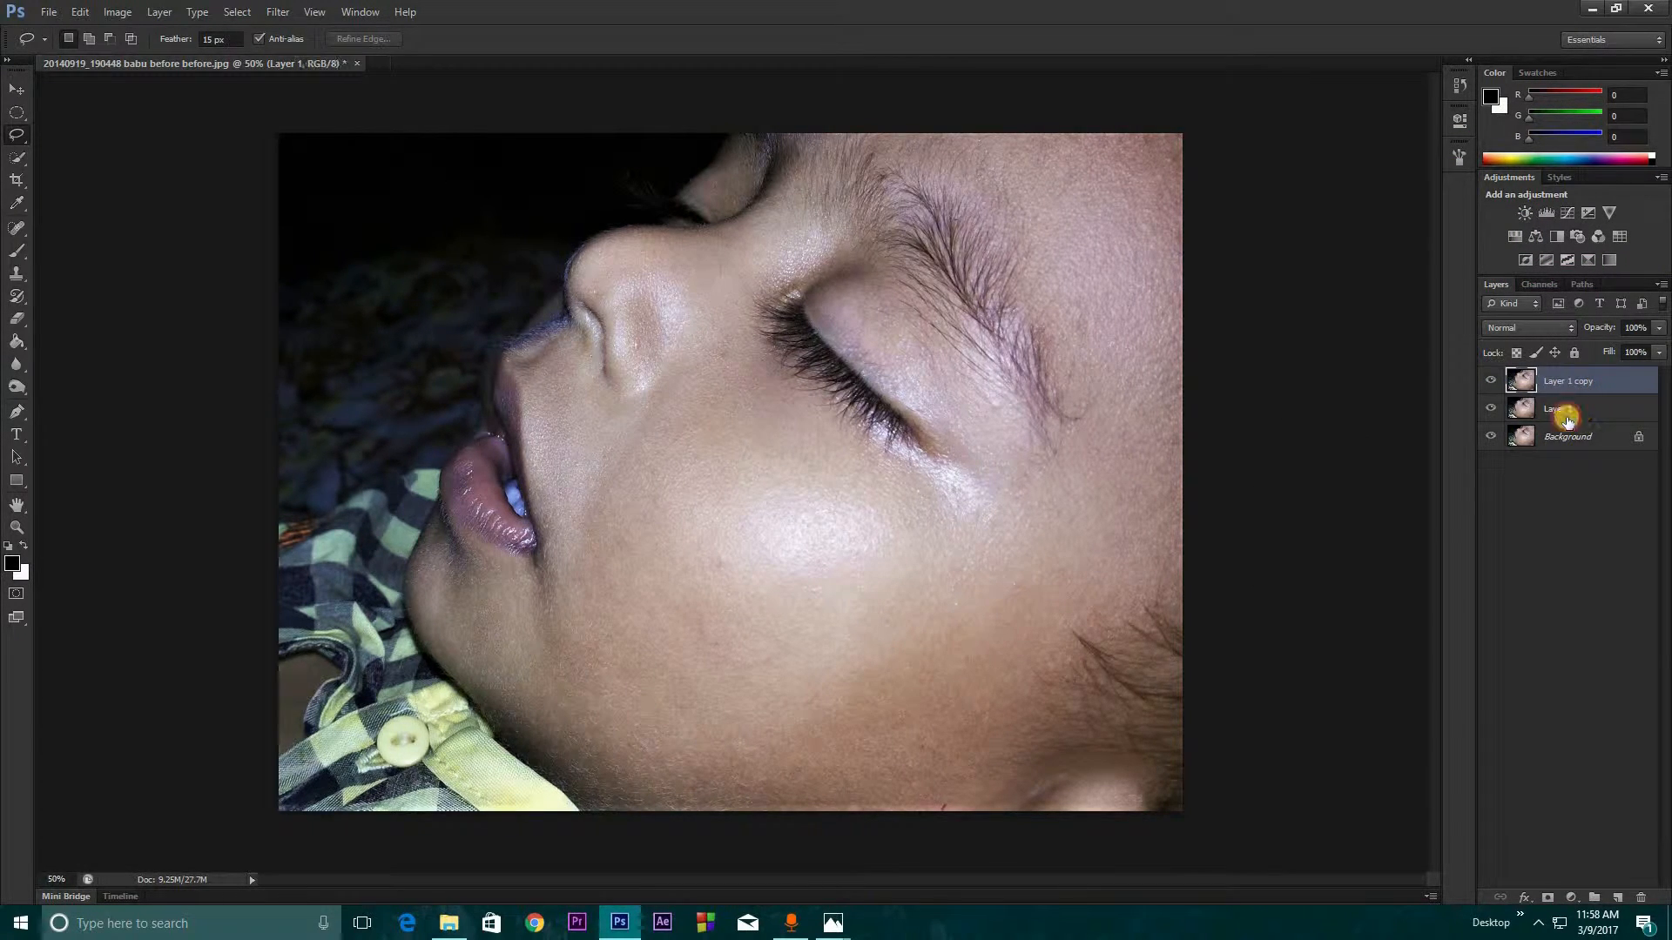
{"action": "left_click", "coordinate": [1565, 409]}
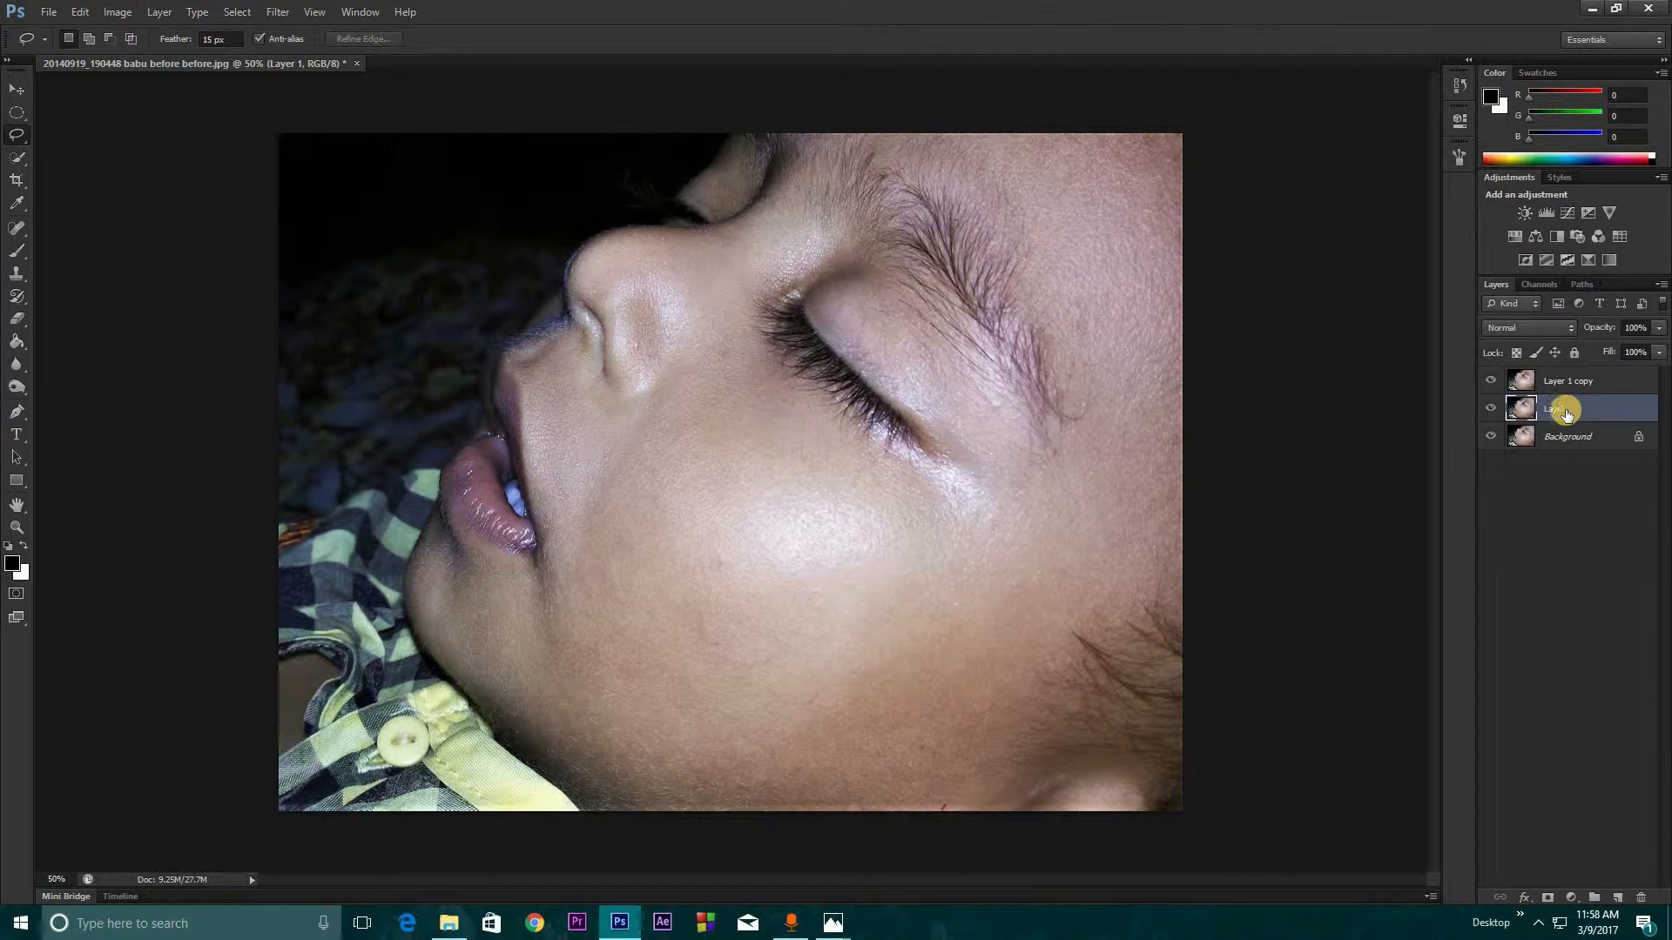
{"action": "double_click", "coordinate": [1572, 411]}
{"action": "key", "text": "Return"}
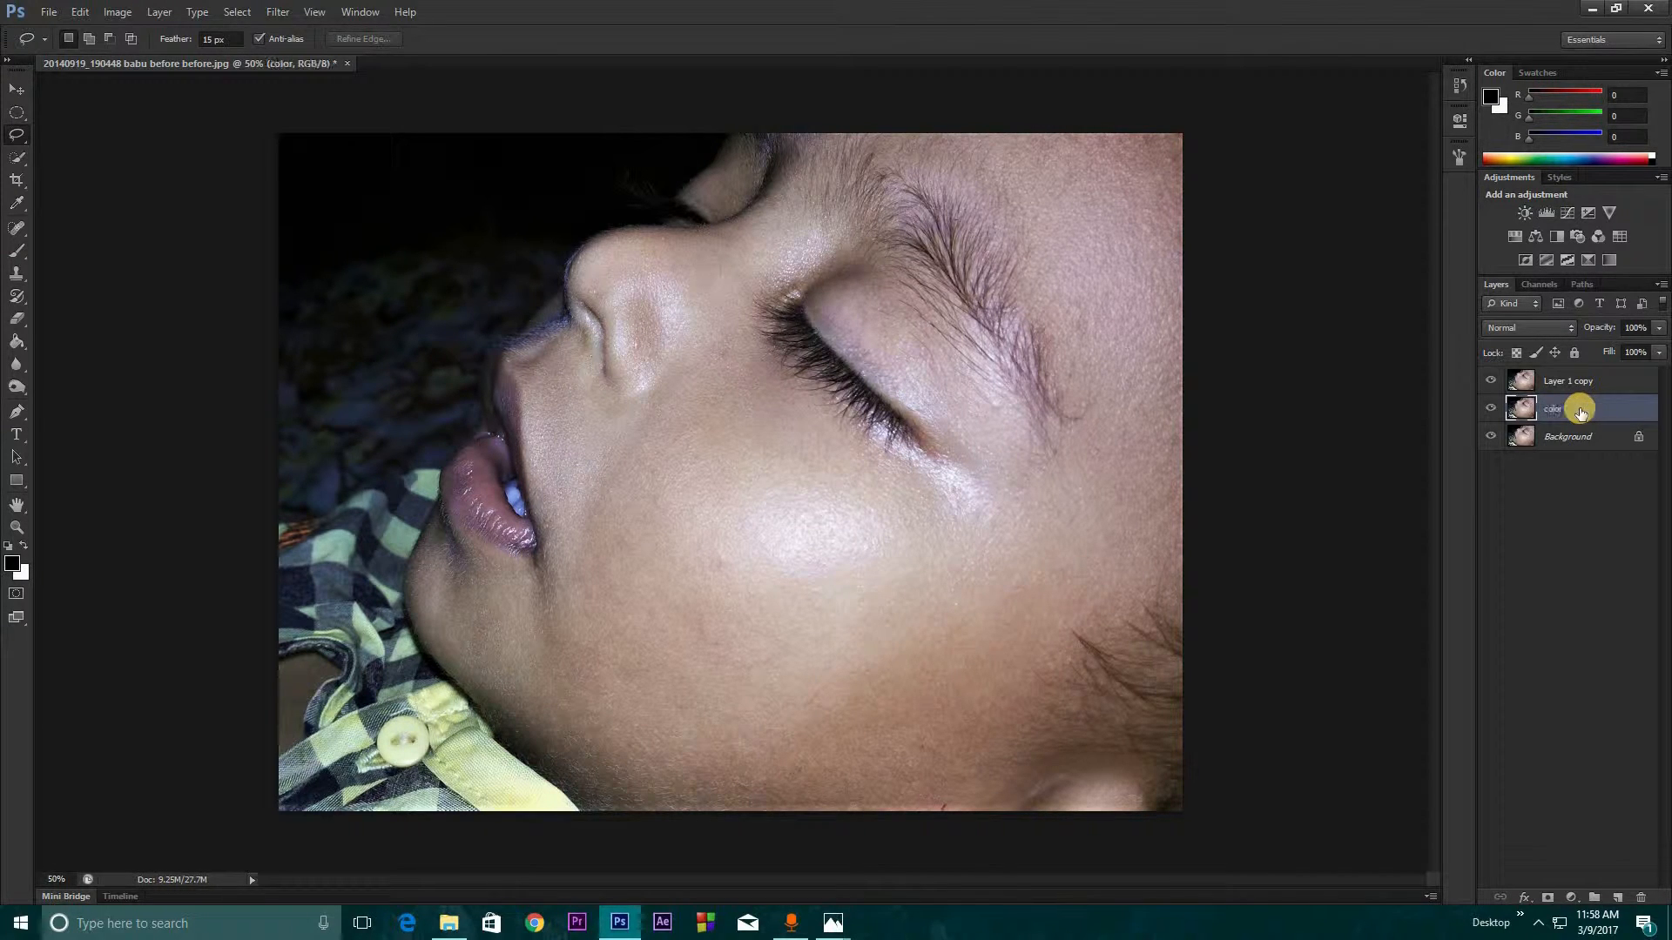
{"action": "double_click", "coordinate": [1577, 380]}
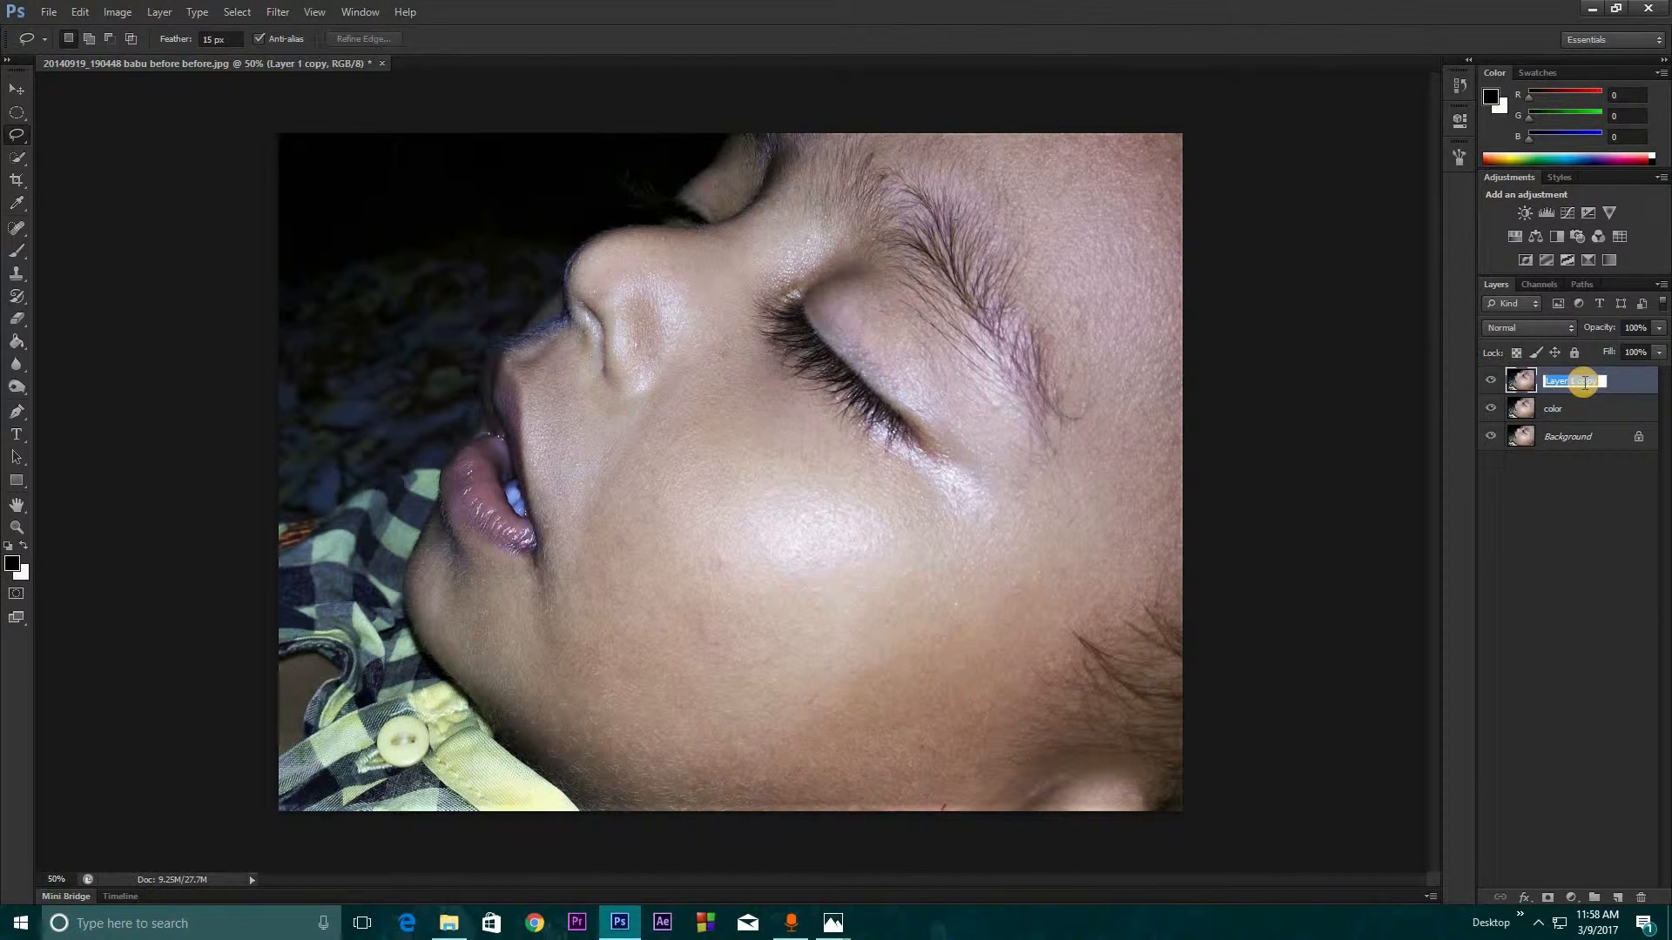
{"action": "type", "text": "texture"}
{"action": "key", "text": "Return"}
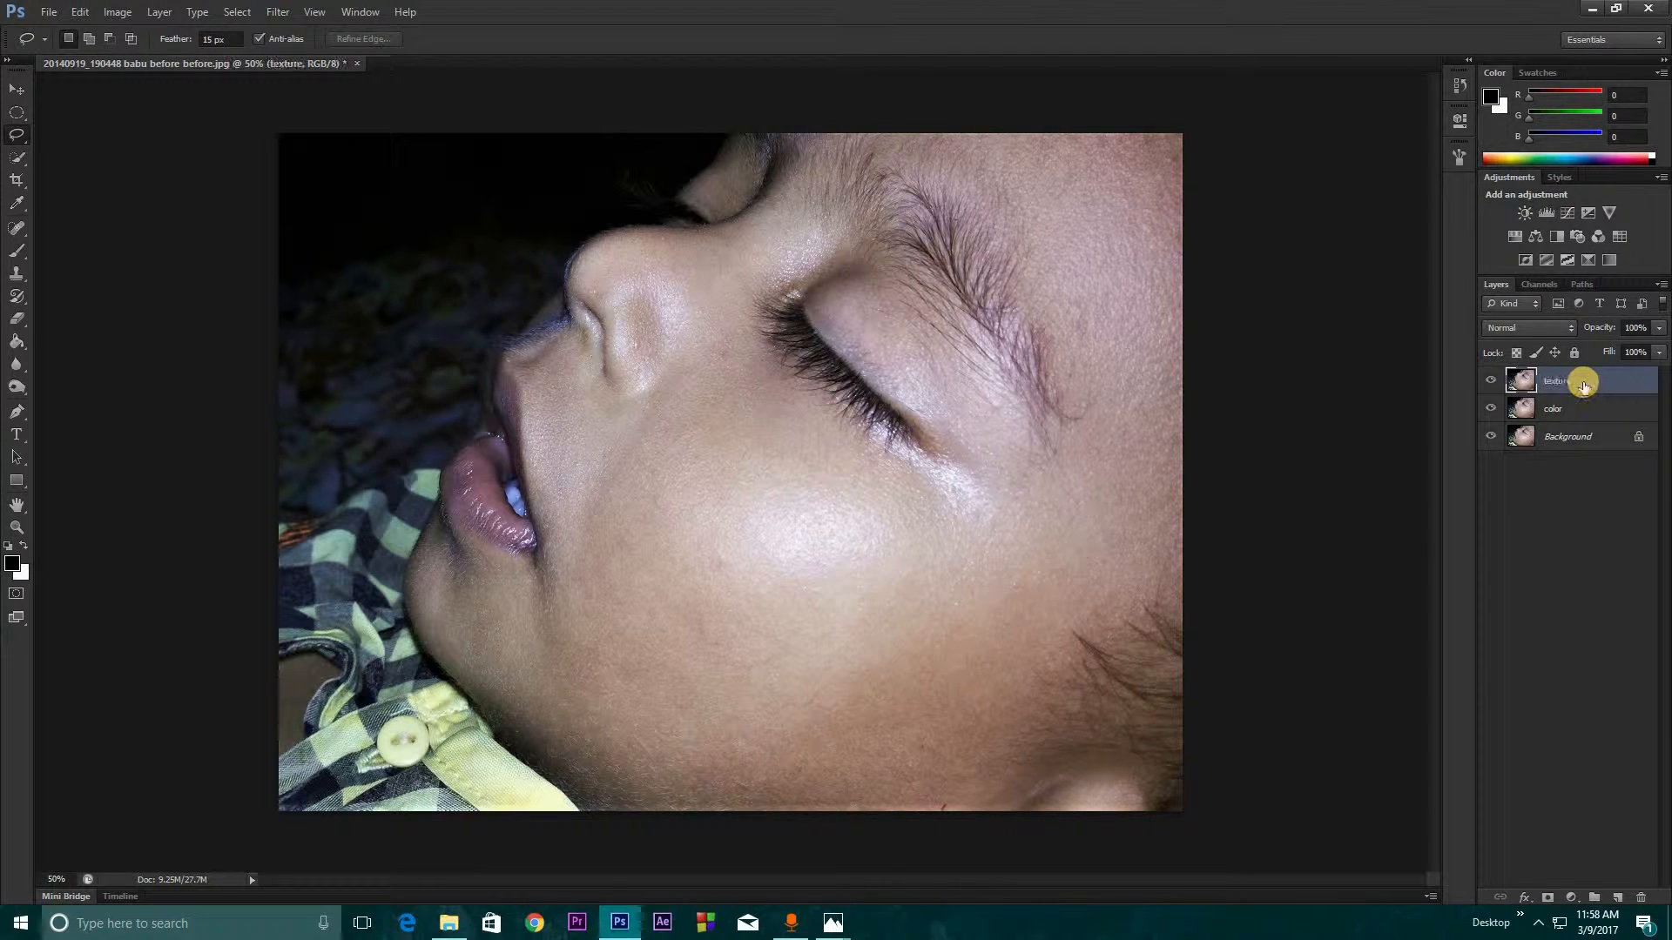
Select the color layer and hide the texture layer above it
{"action": "left_click", "coordinate": [1567, 414]}
{"action": "left_click", "coordinate": [1556, 378]}
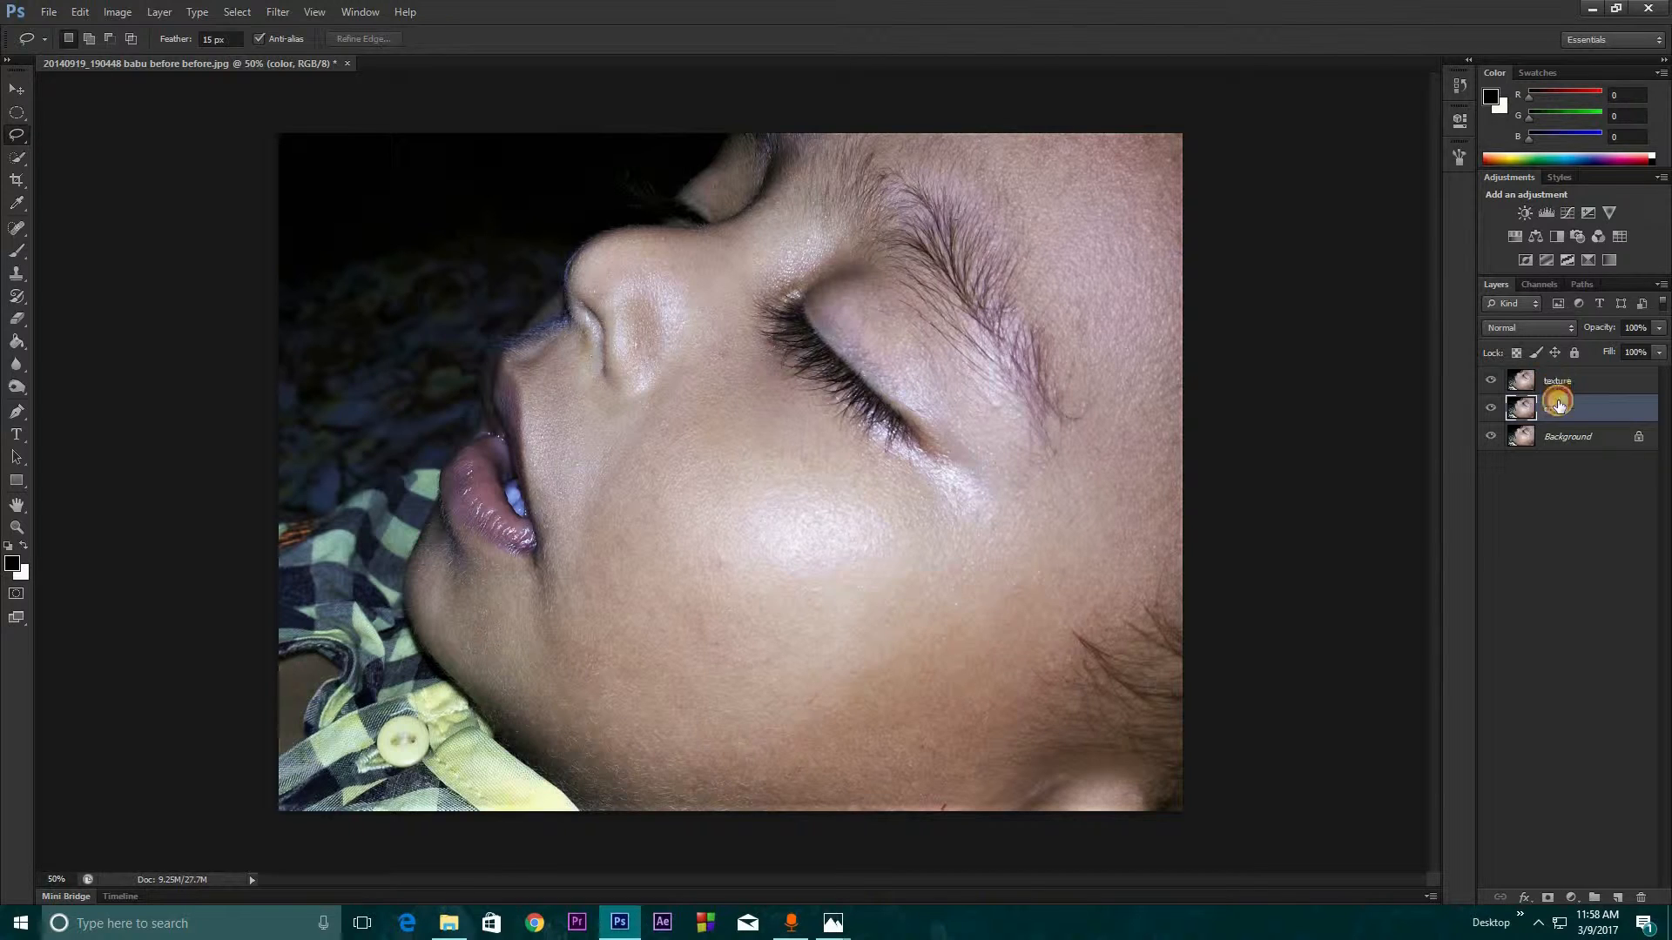
{"action": "left_click", "coordinate": [1562, 417]}
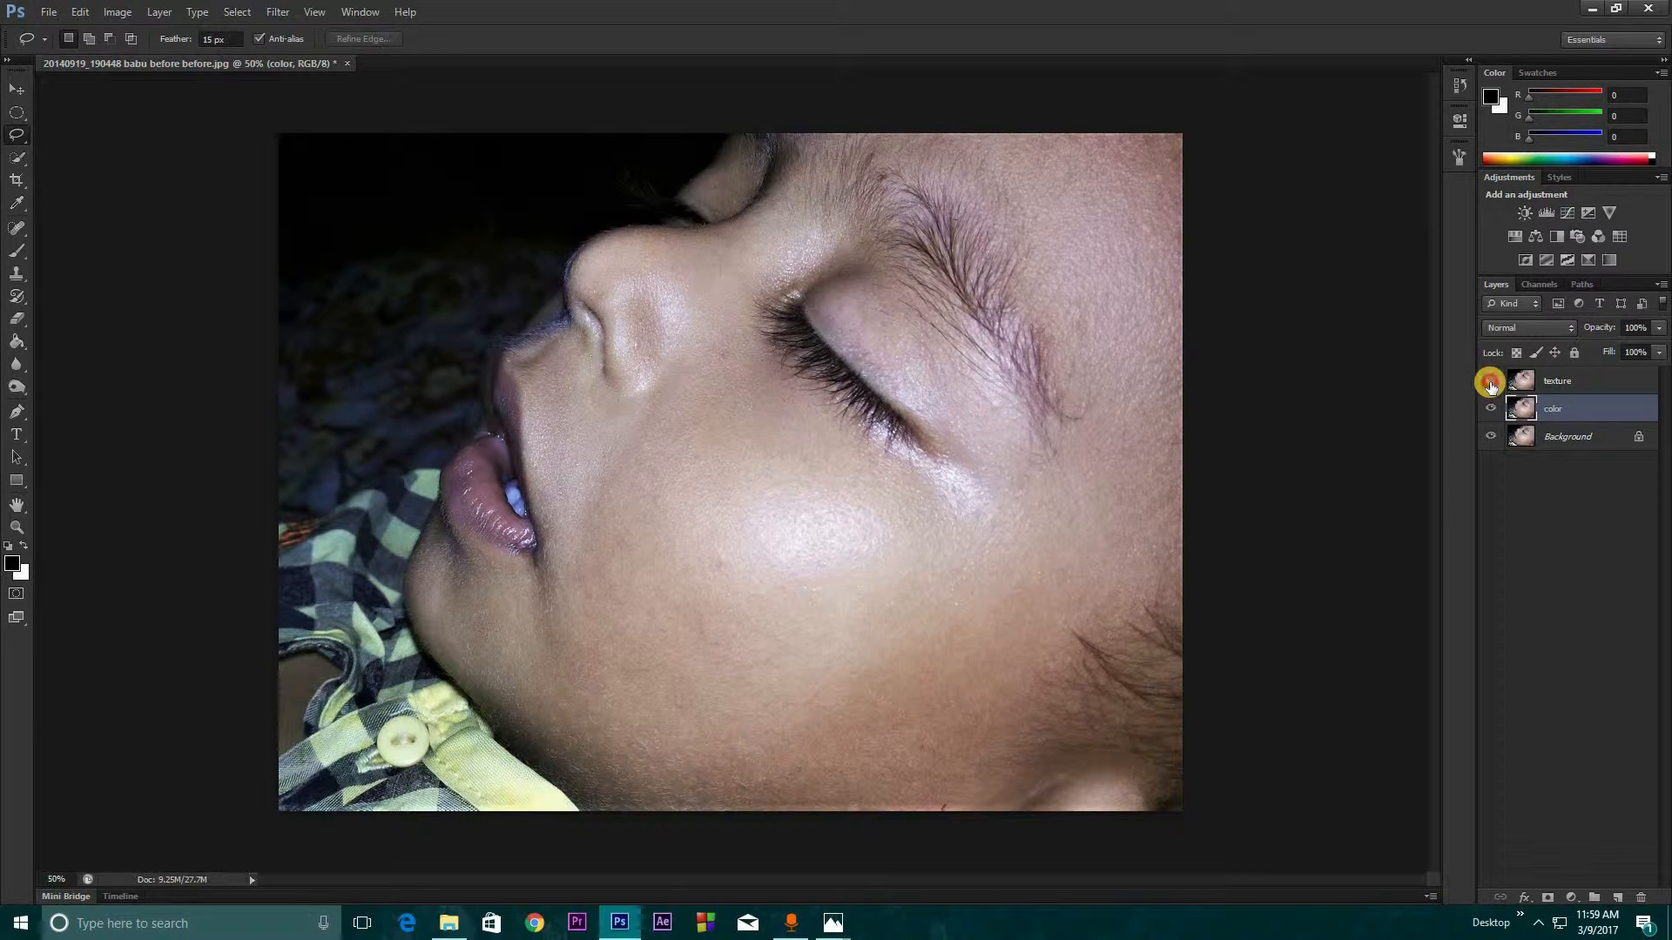
{"action": "left_click", "coordinate": [1492, 381]}
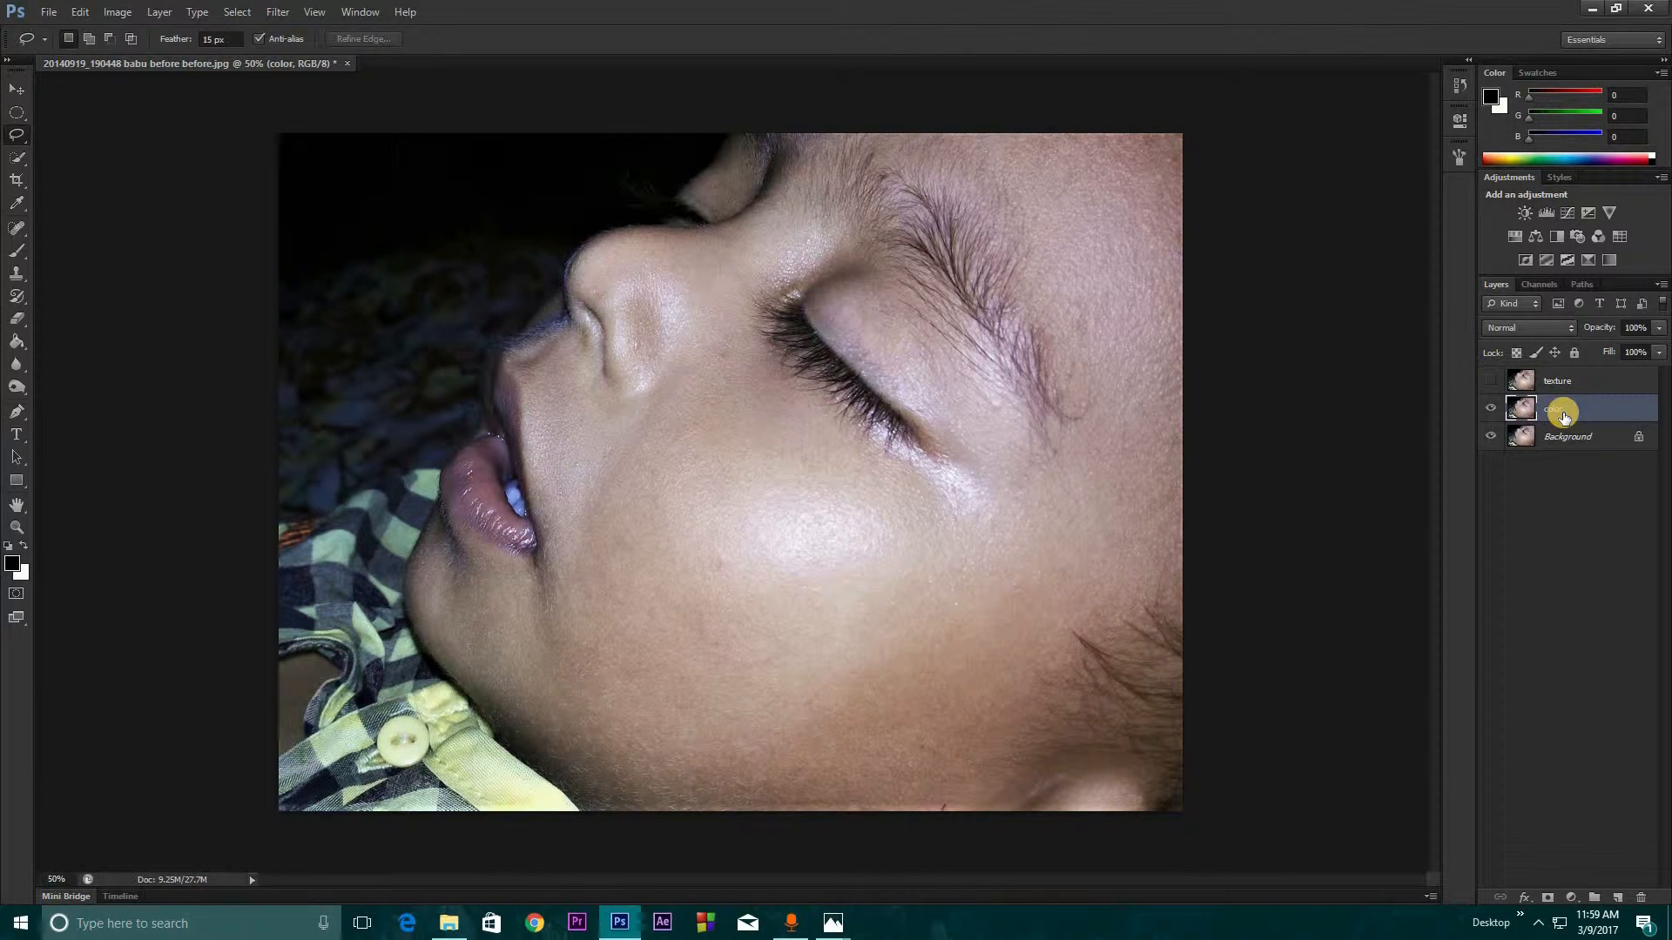
Apply a Gaussian Blur to the color layer with a radius that smooths the skin but keeps the facial features recognisable
{"action": "left_click", "coordinate": [278, 12]}
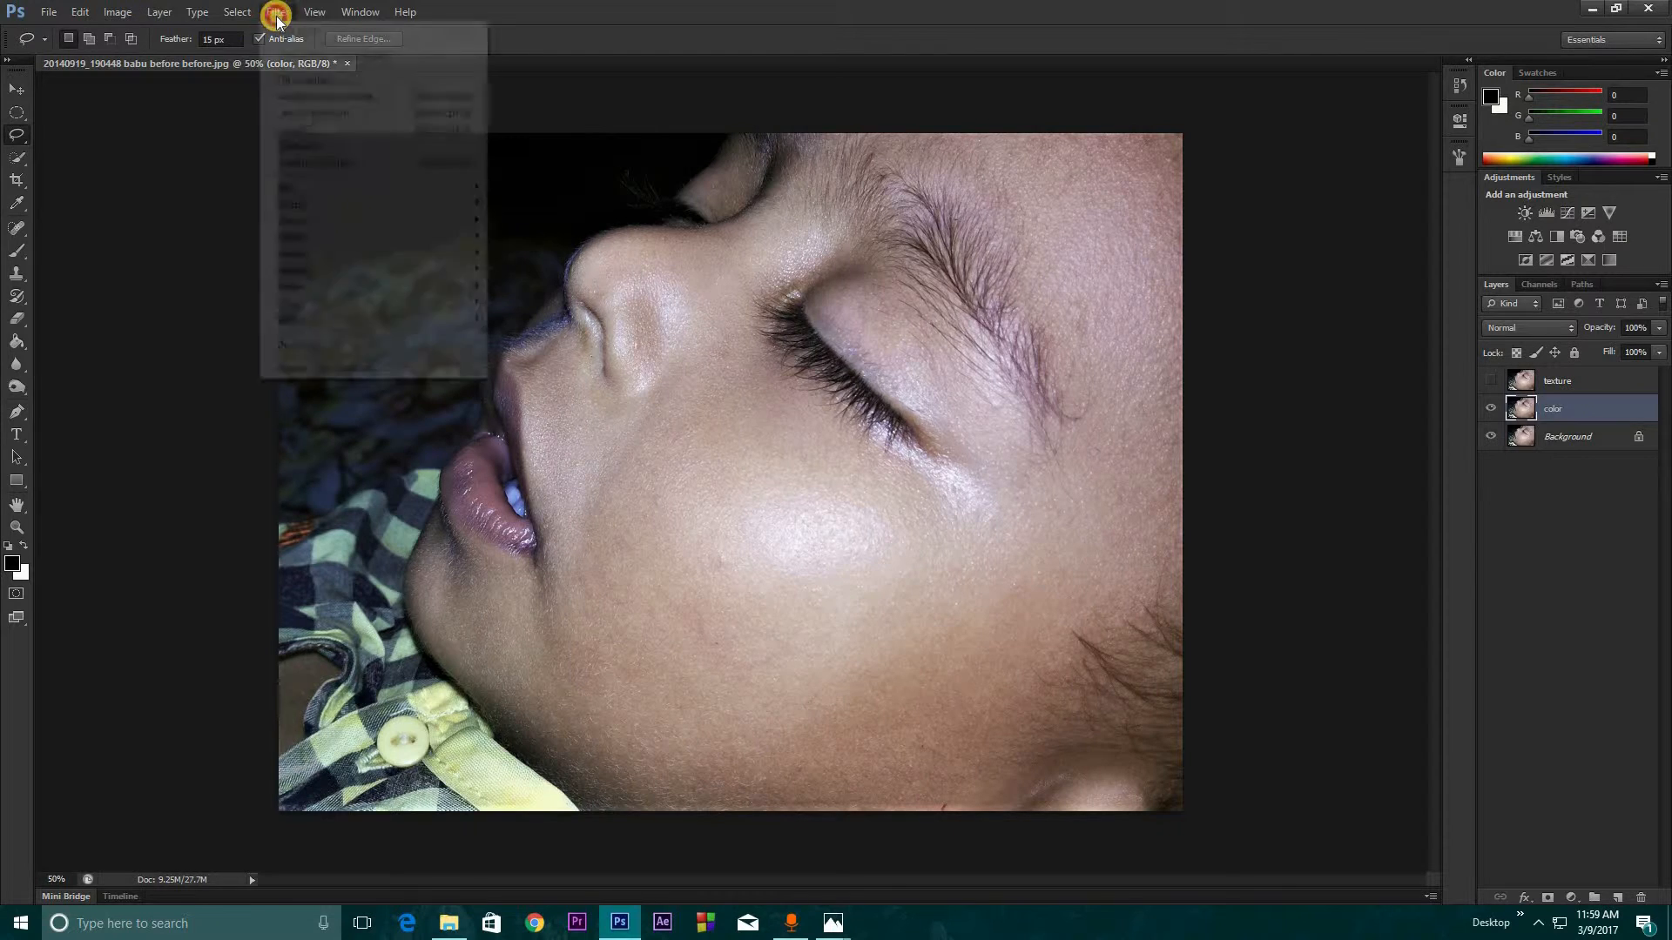
{"action": "mouse_move", "coordinate": [352, 186]}
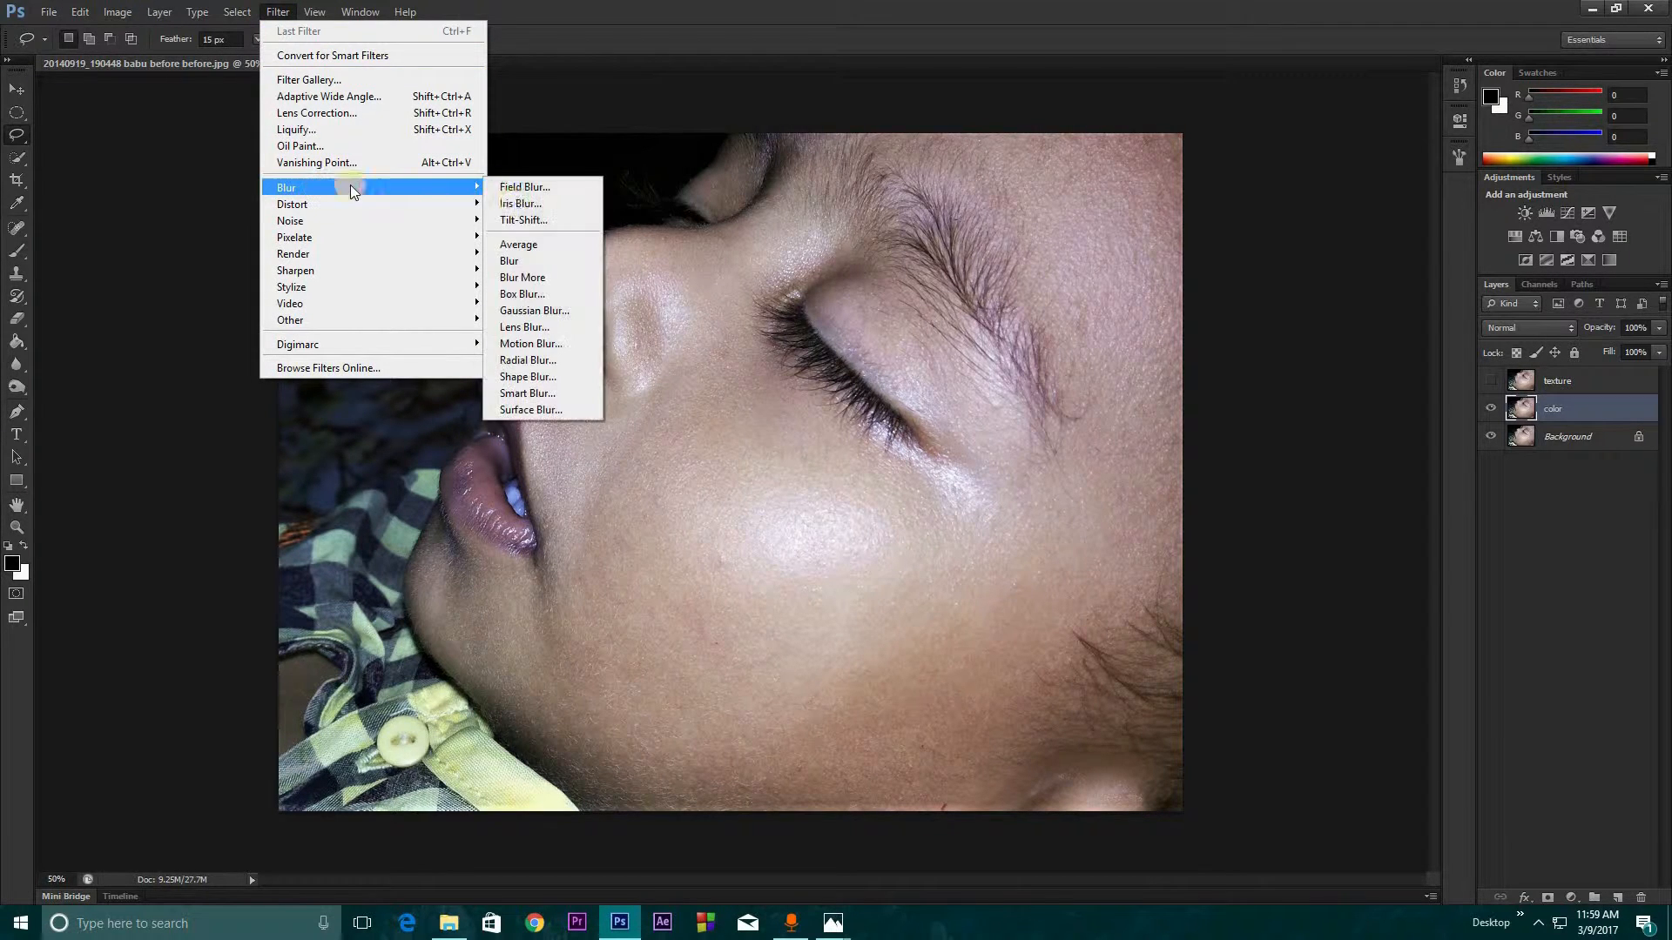
{"action": "left_click", "coordinate": [535, 310]}
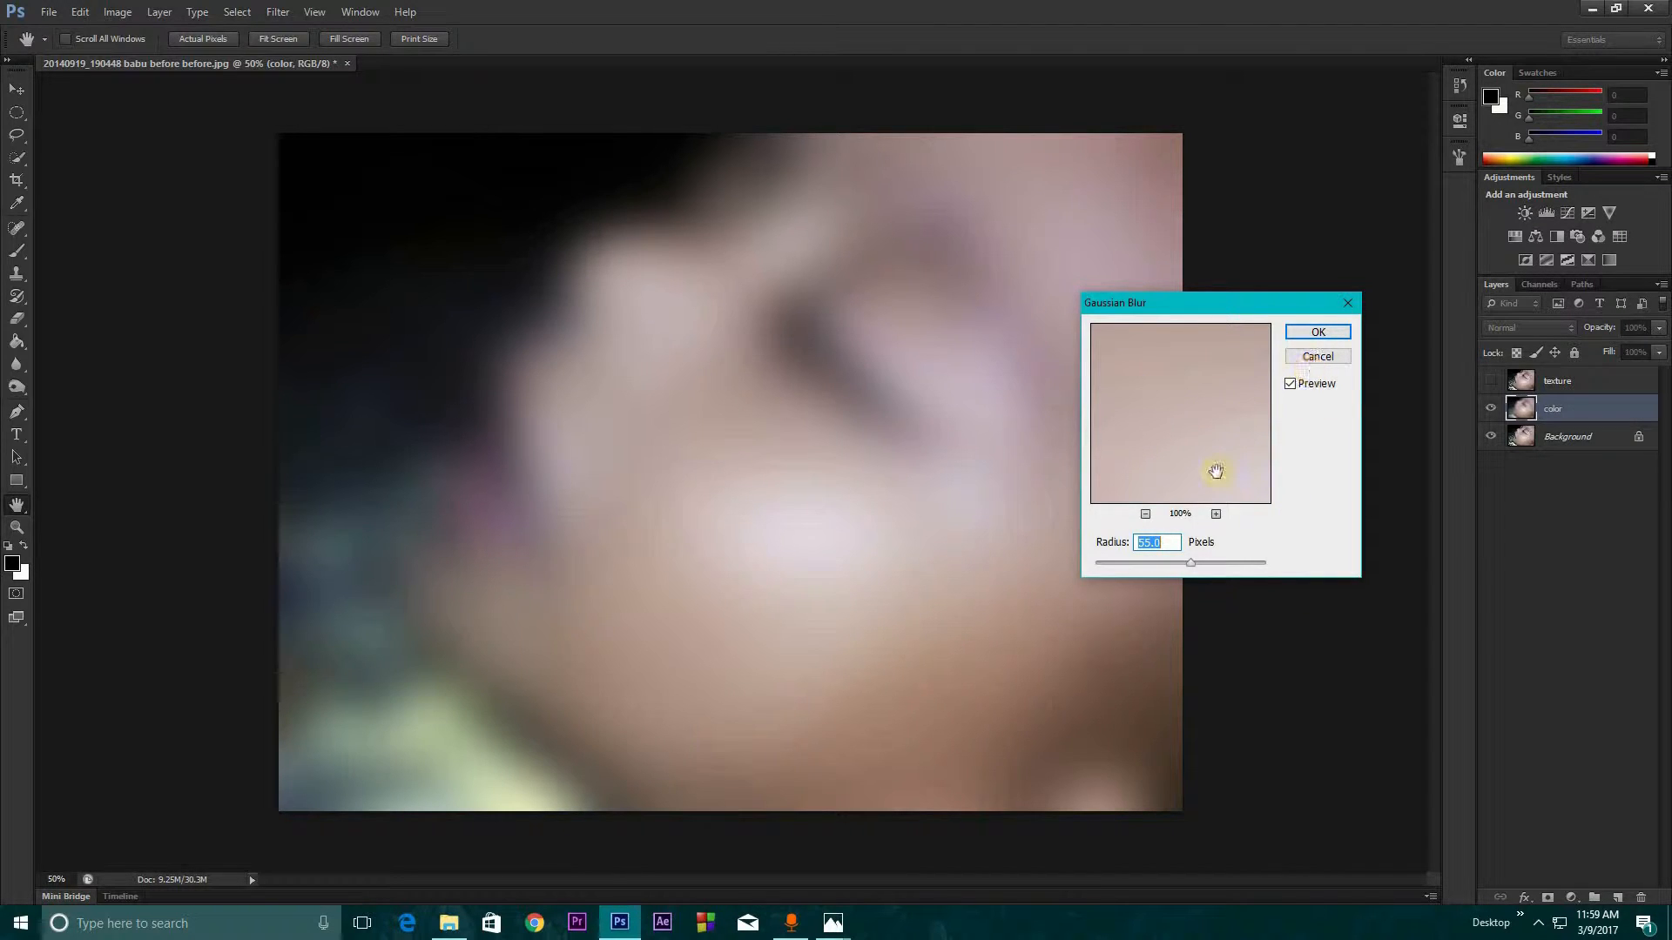
{"action": "left_click_drag", "start_coordinate": [1151, 560], "coordinate": [1198, 566]}
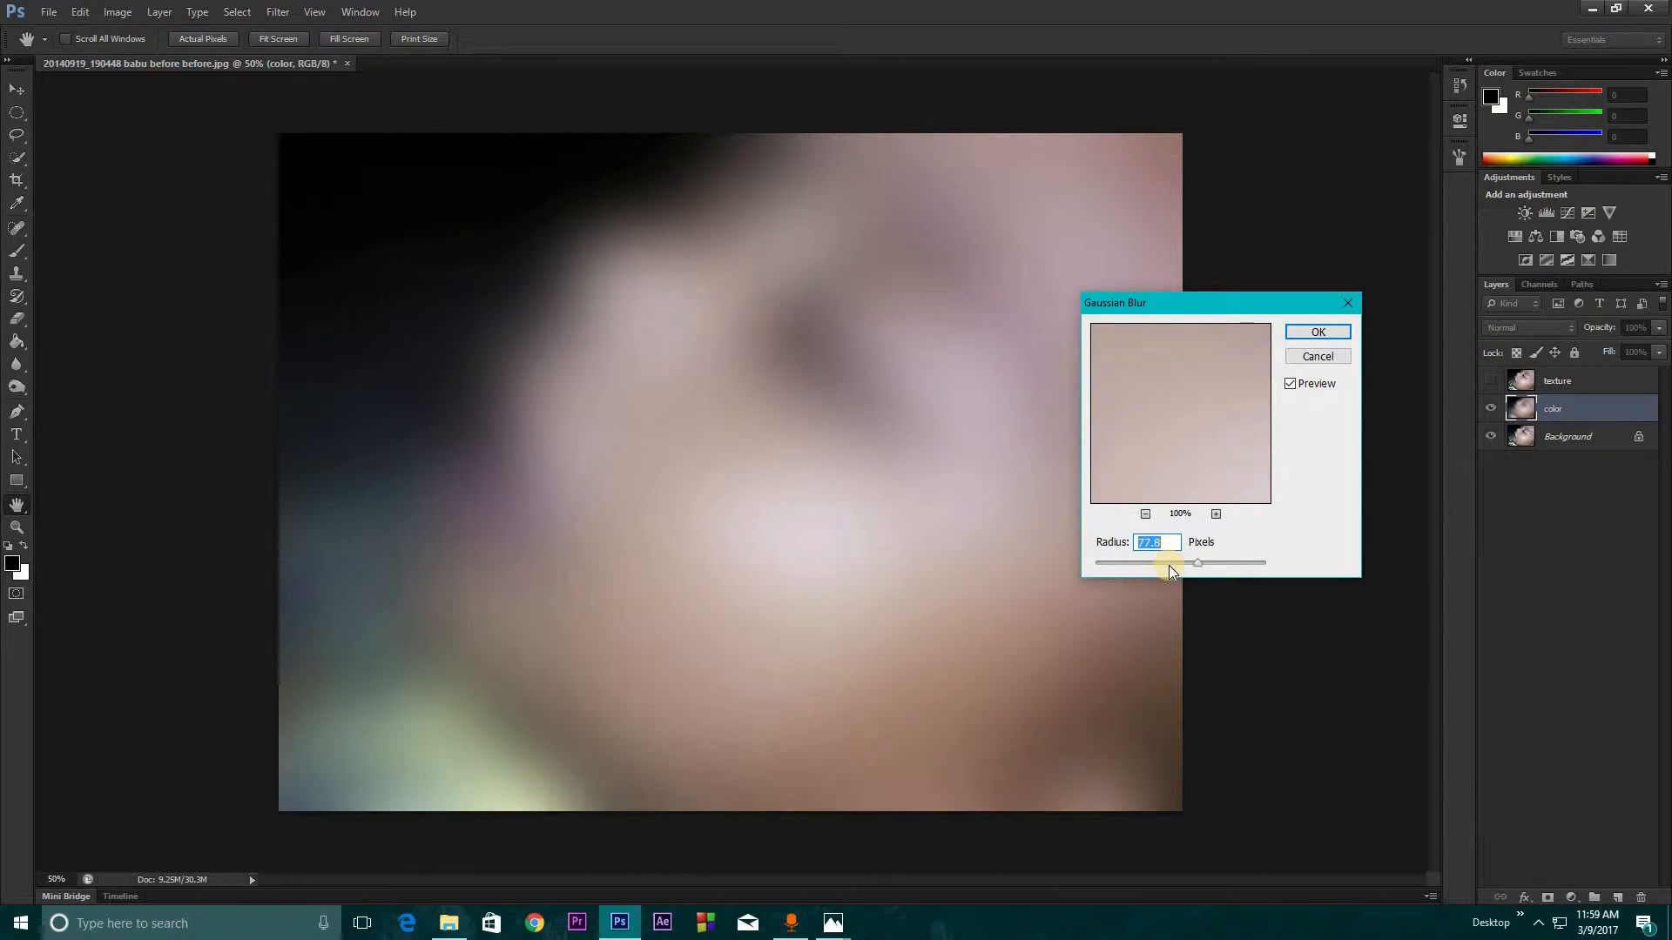
{"action": "mouse_move", "coordinate": [1168, 562]}
{"action": "left_mouse_down"}
{"action": "mouse_move", "coordinate": [1136, 562]}
{"action": "mouse_move", "coordinate": [1161, 561]}
{"action": "left_mouse_up"}
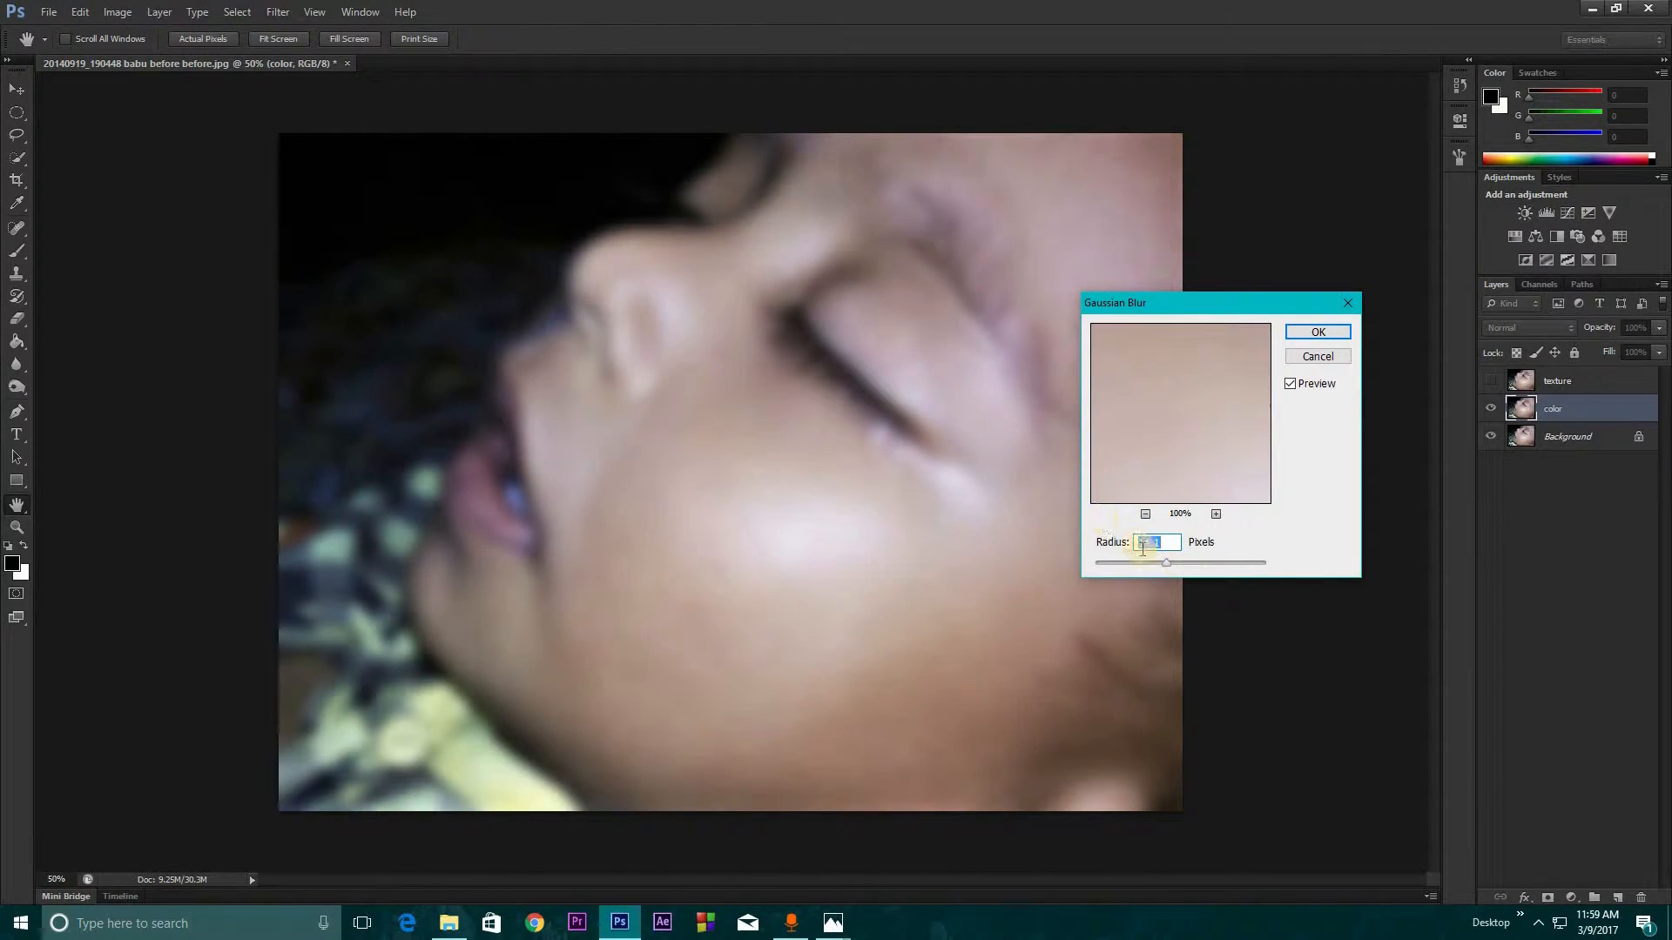
{"action": "left_click_drag", "start_coordinate": [1166, 561], "coordinate": [1165, 562]}
{"action": "left_click", "coordinate": [1315, 332]}
Show the texture layer and run Apply Image on it with the color layer as source, Subtract blending, scale 2 and offset 128
{"action": "left_click", "coordinate": [1490, 381]}
{"action": "left_click", "coordinate": [1562, 385]}
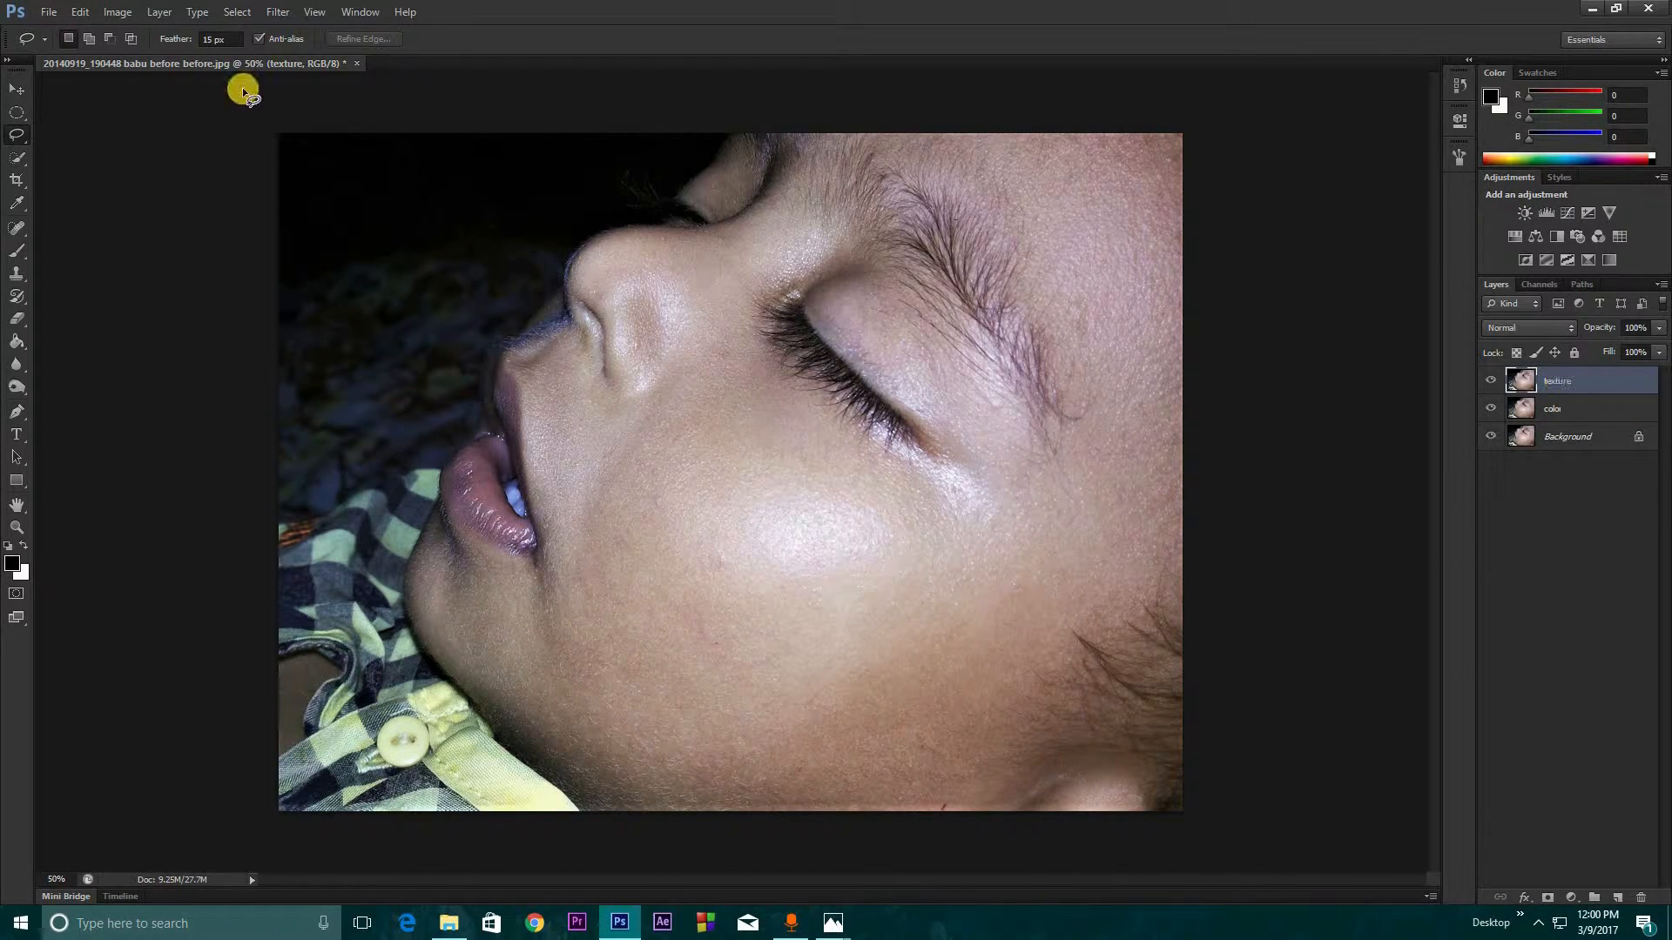
{"action": "left_click", "coordinate": [116, 13]}
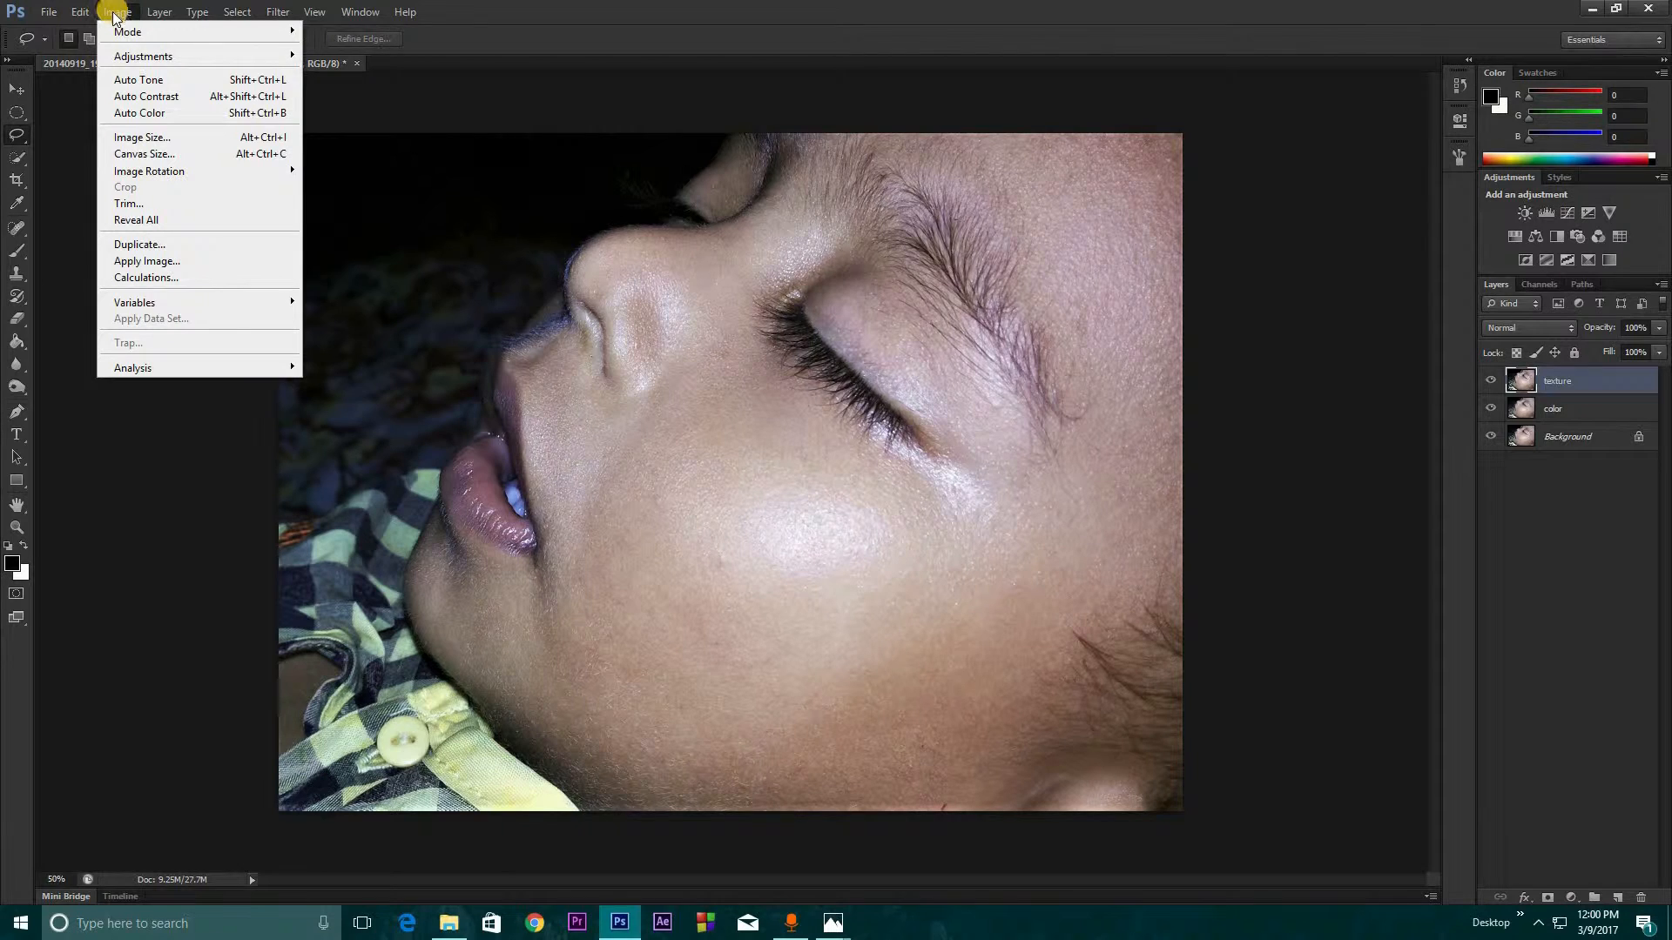
{"action": "left_click", "coordinate": [163, 263]}
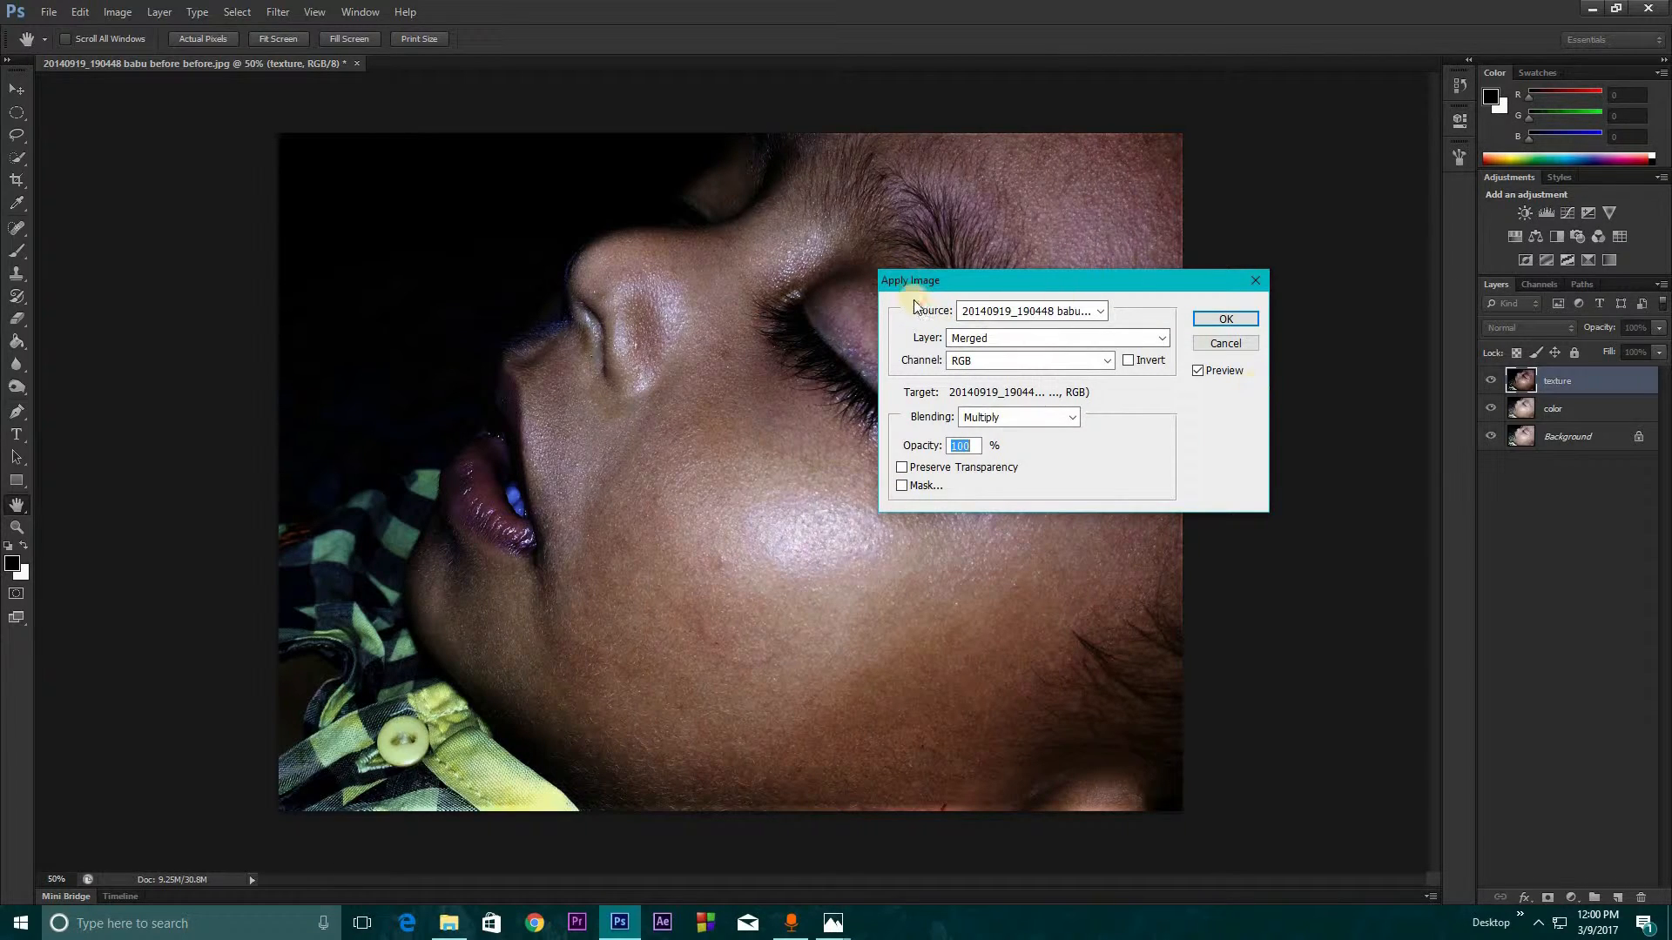
{"action": "left_click_drag", "start_coordinate": [914, 275], "coordinate": [1060, 273]}
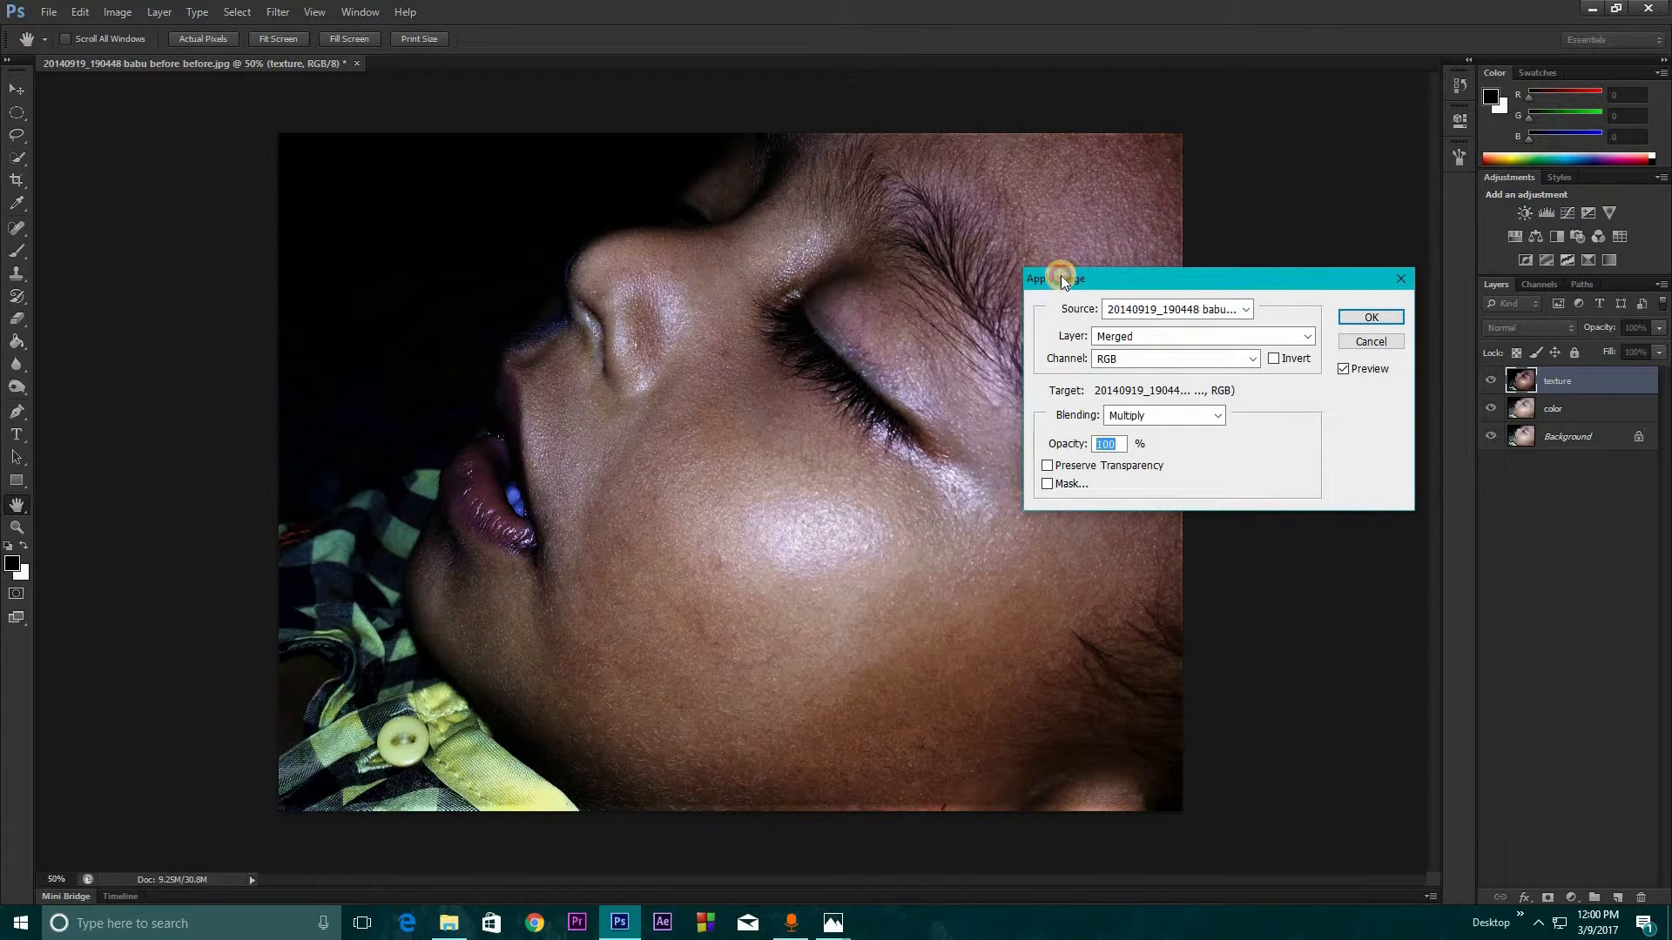
{"action": "left_click", "coordinate": [1129, 339]}
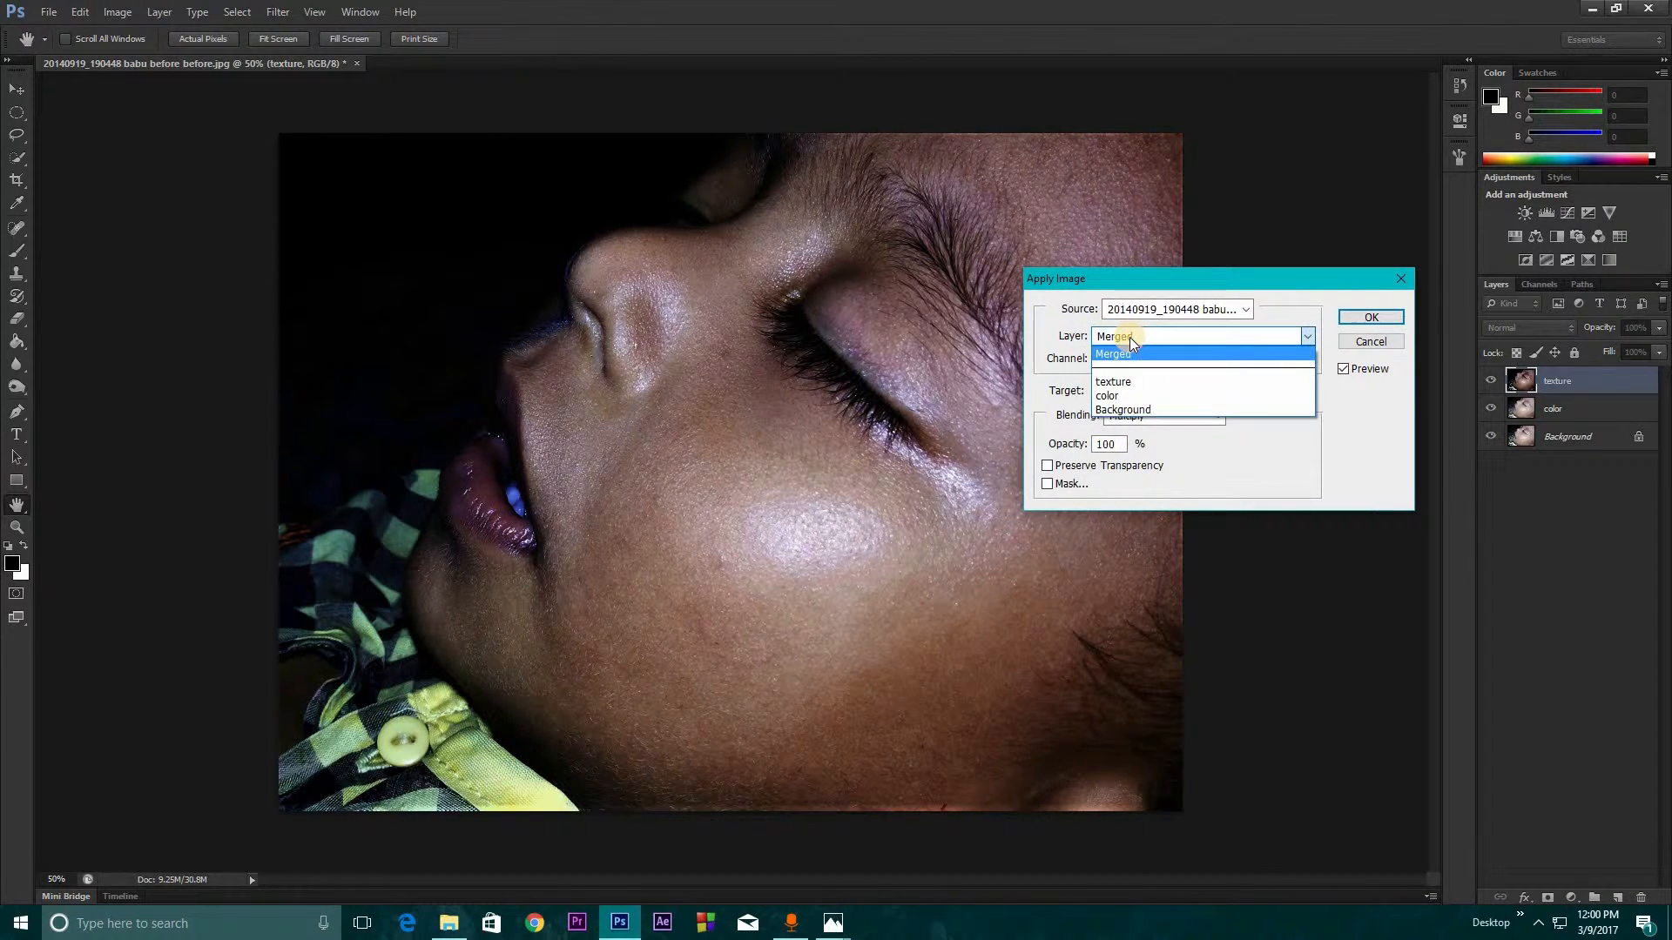
{"action": "left_click", "coordinate": [1108, 395]}
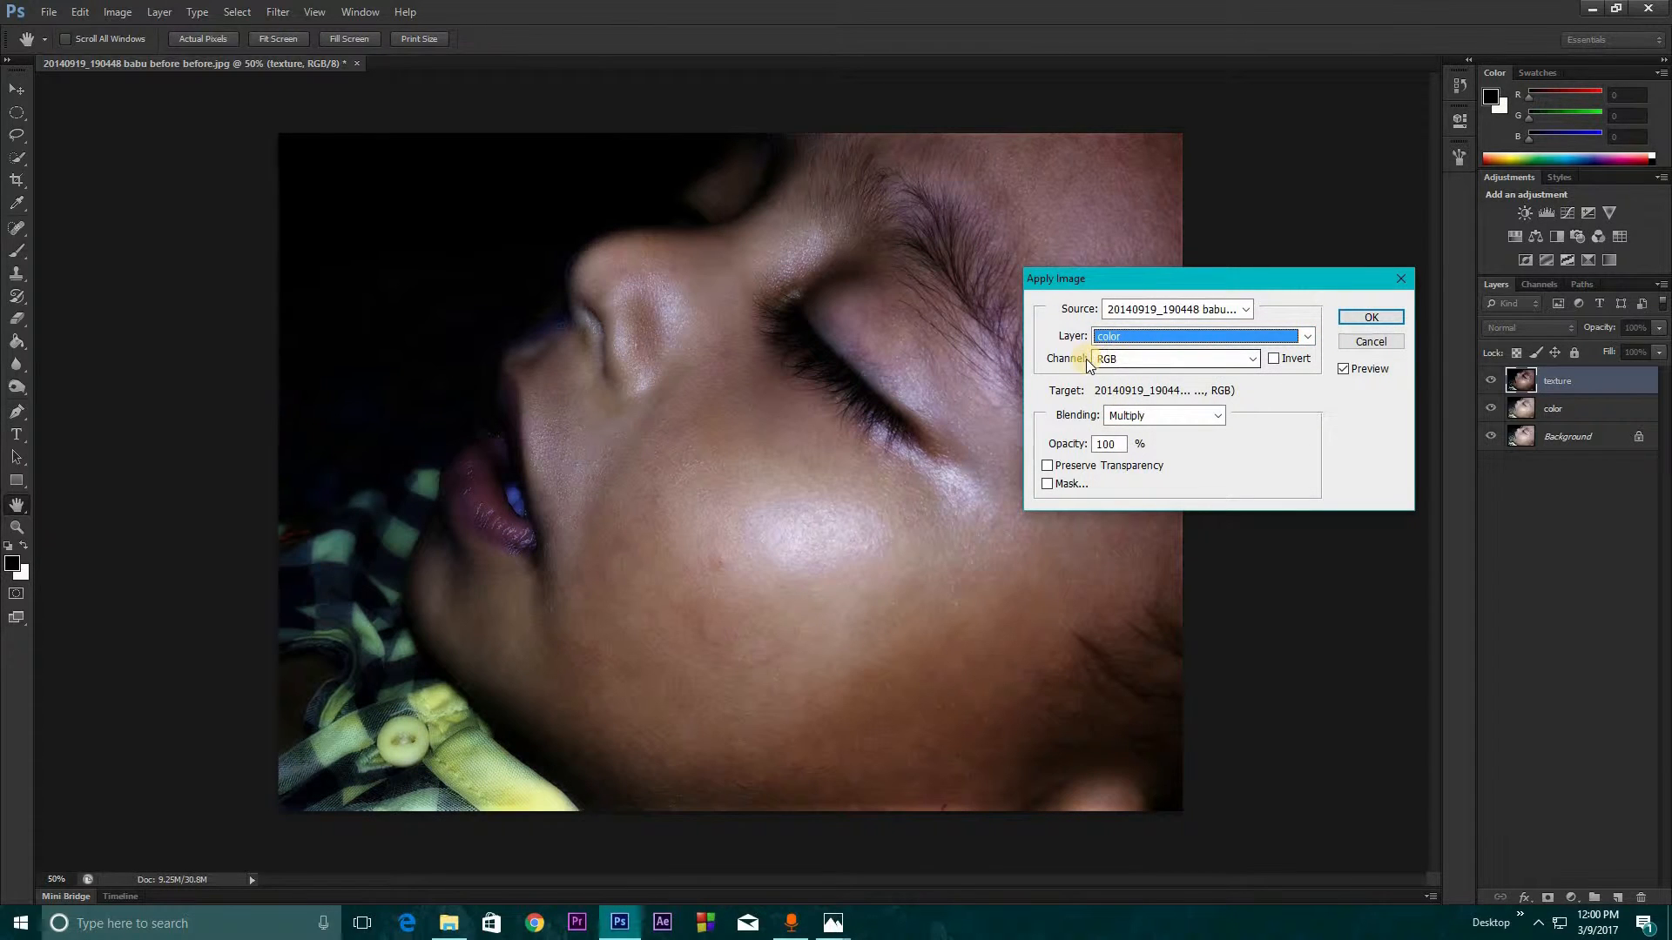
{"action": "left_click", "coordinate": [1137, 415]}
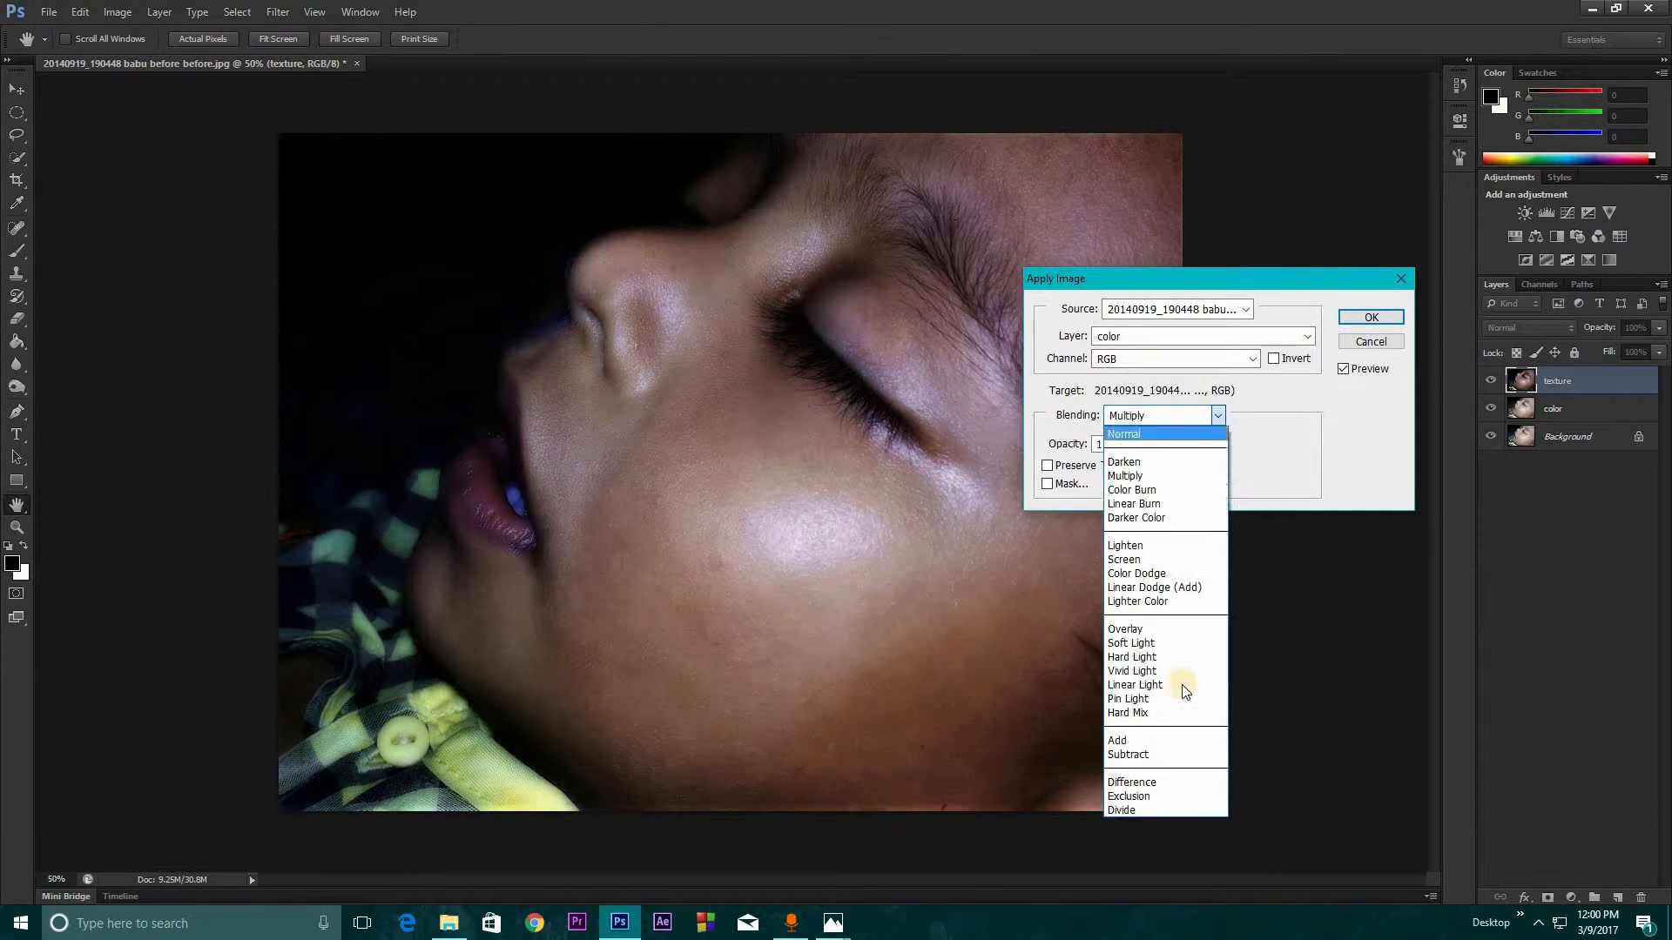
{"action": "left_click", "coordinate": [1158, 756]}
{"action": "left_click_drag", "start_coordinate": [1174, 306], "coordinate": [1227, 469]}
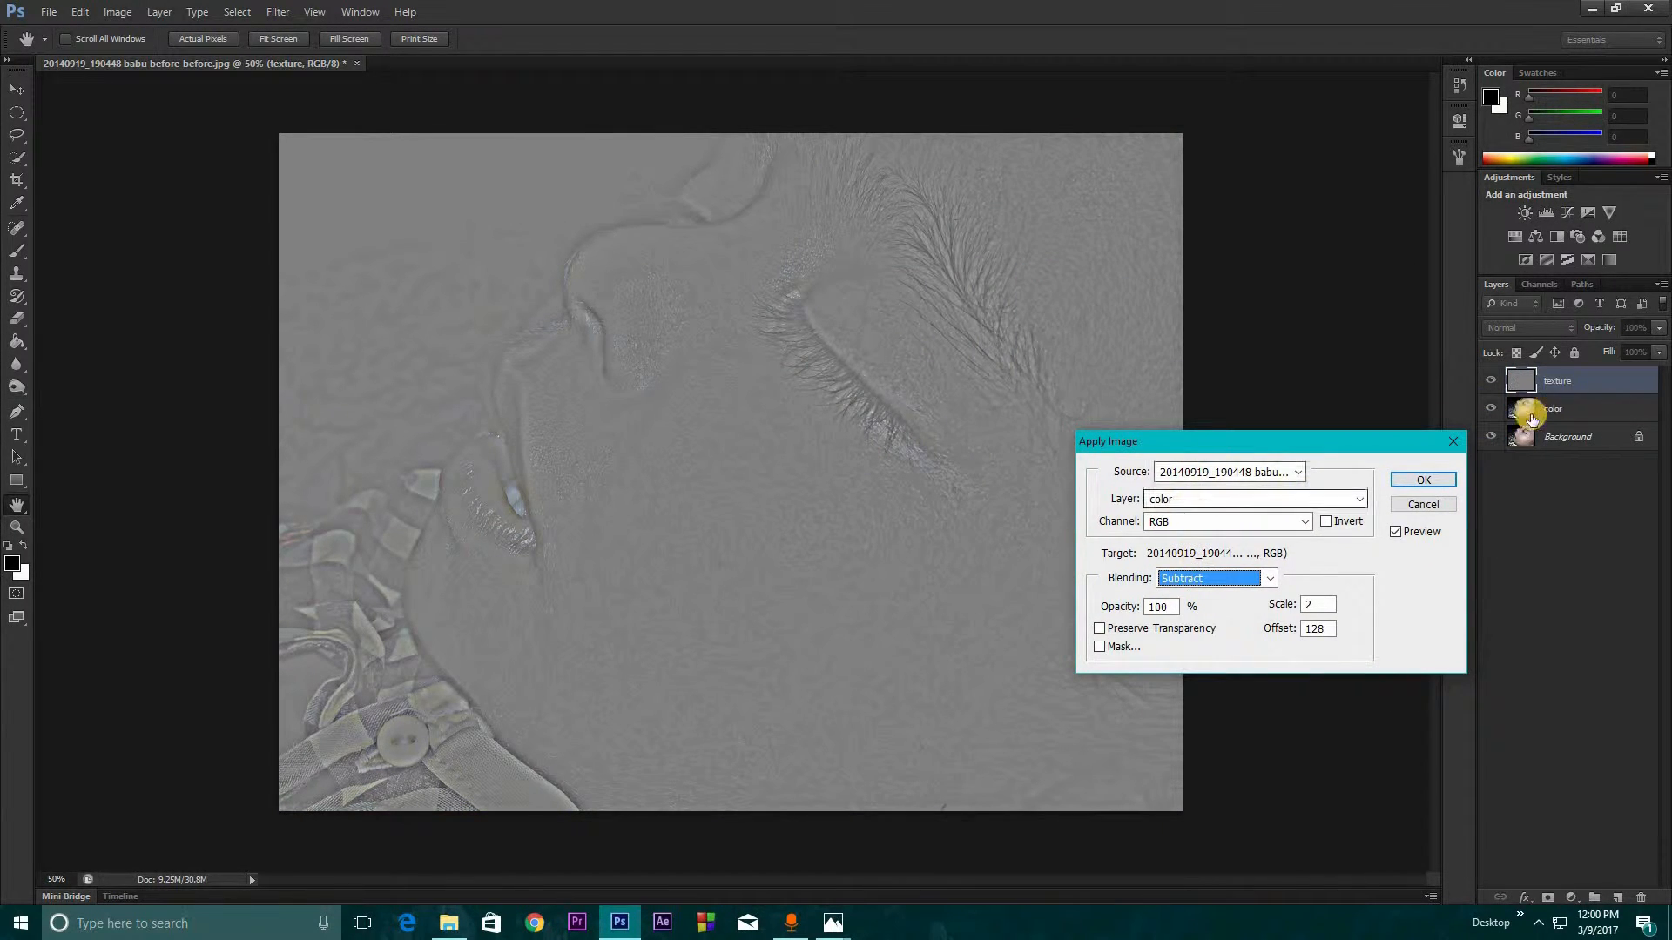
{"action": "left_click", "coordinate": [1563, 417]}
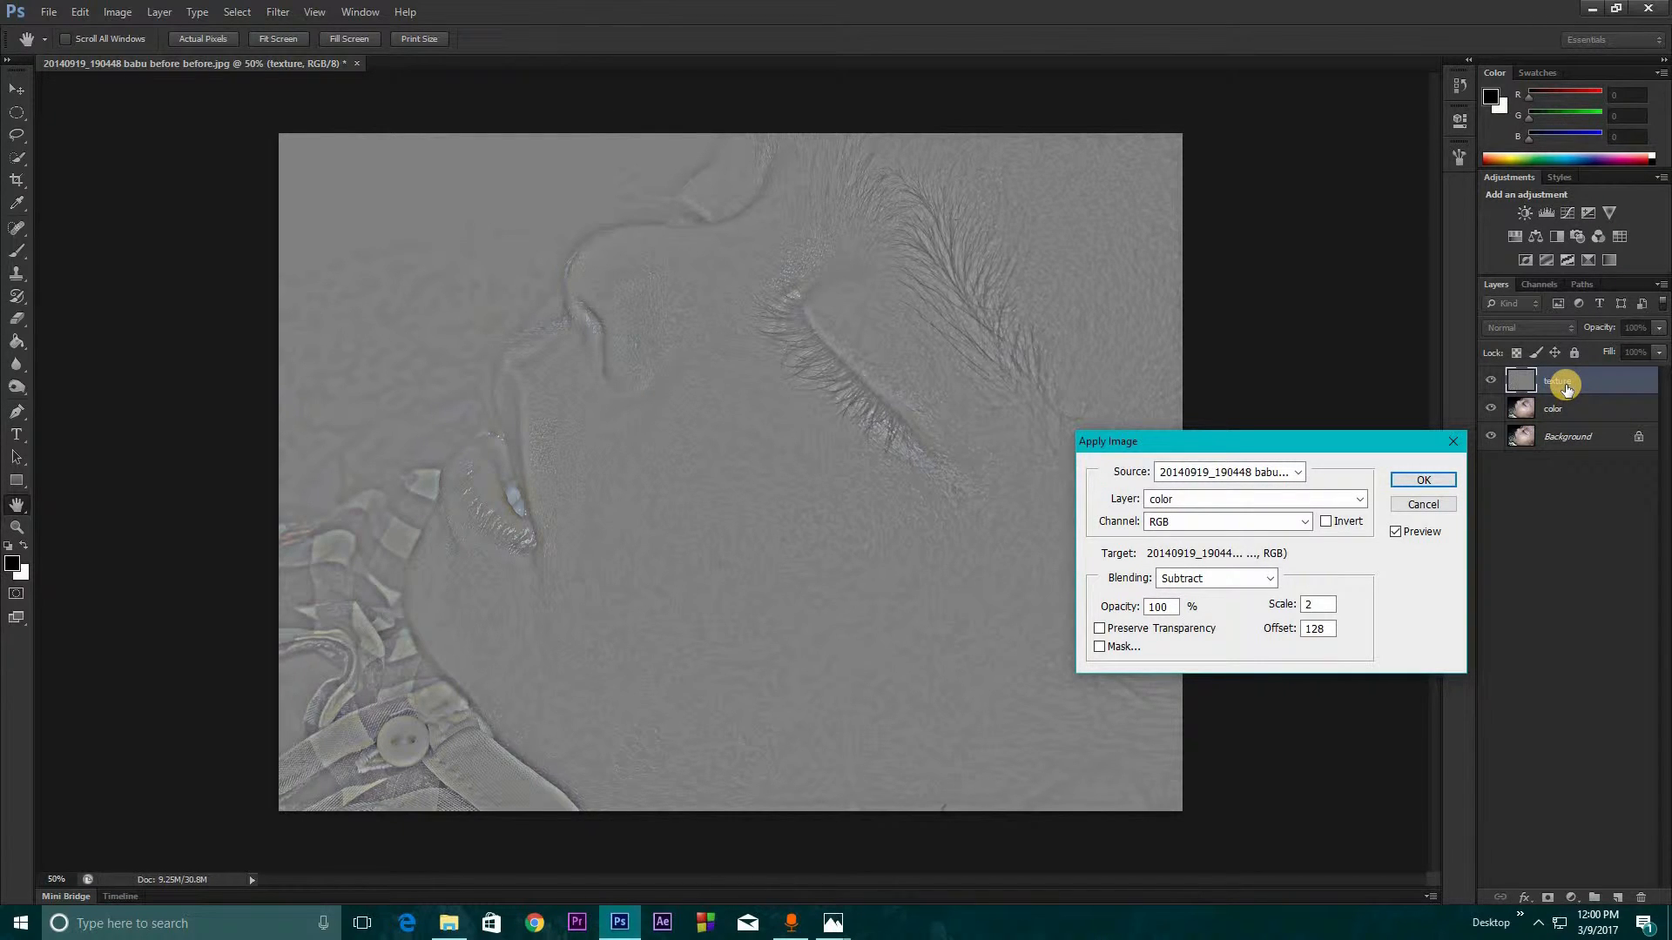
{"action": "left_click", "coordinate": [1411, 484]}
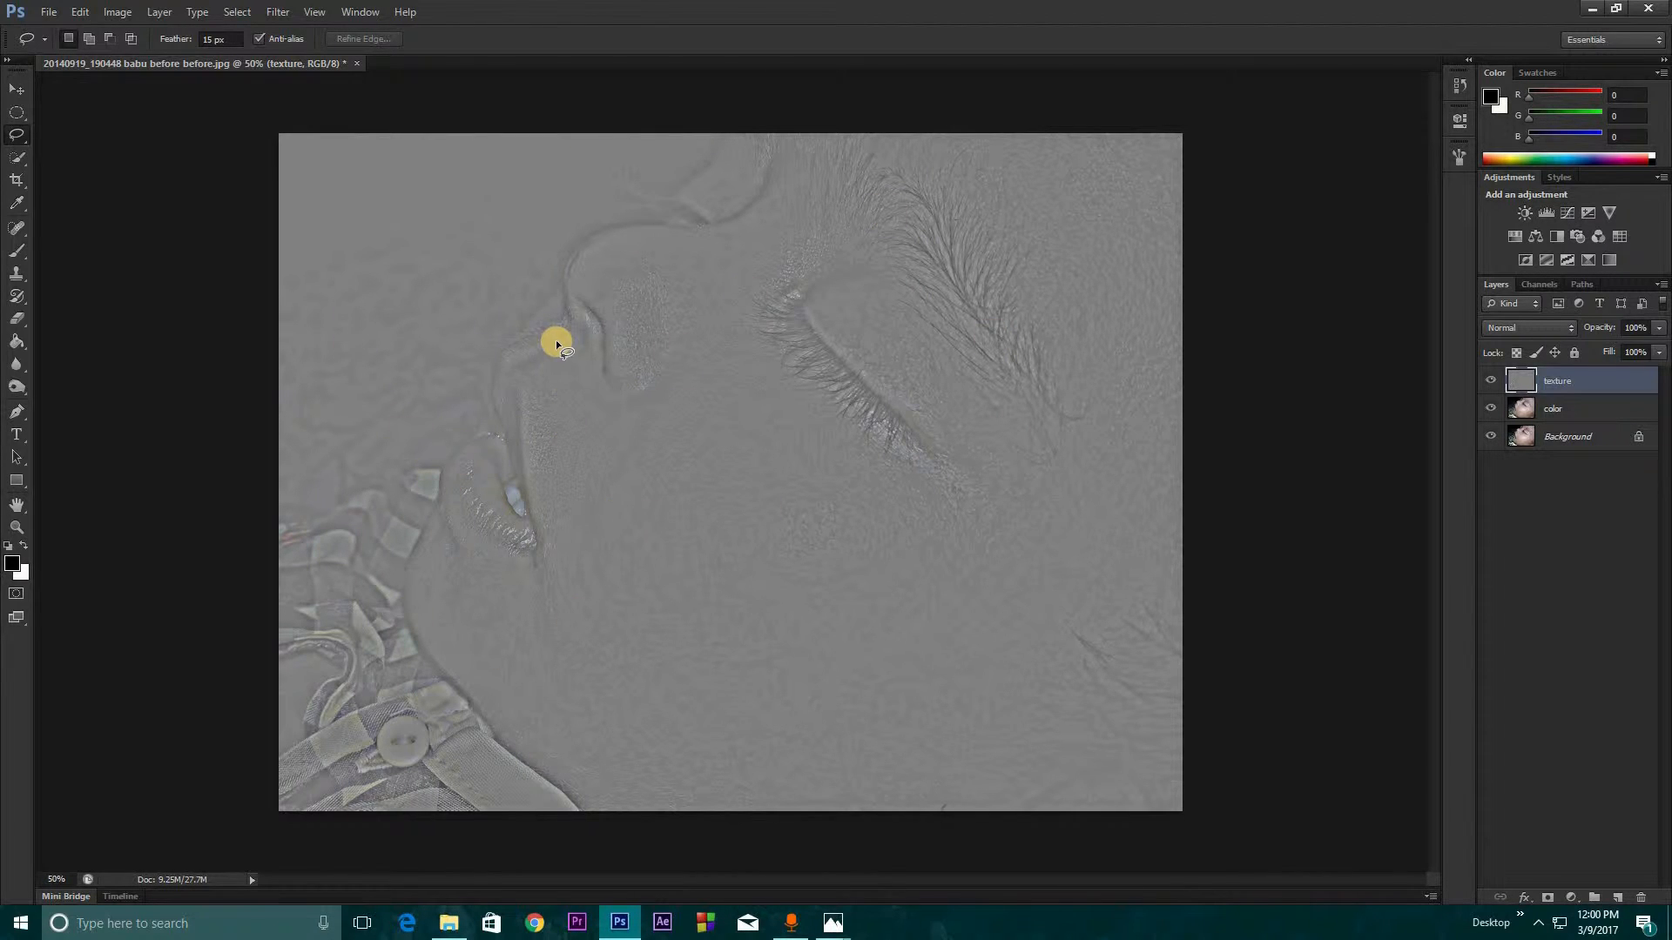
Check the layers with the texture layer off and on, then group the texture and color layers and expand the group
{"action": "left_click", "coordinate": [1490, 384]}
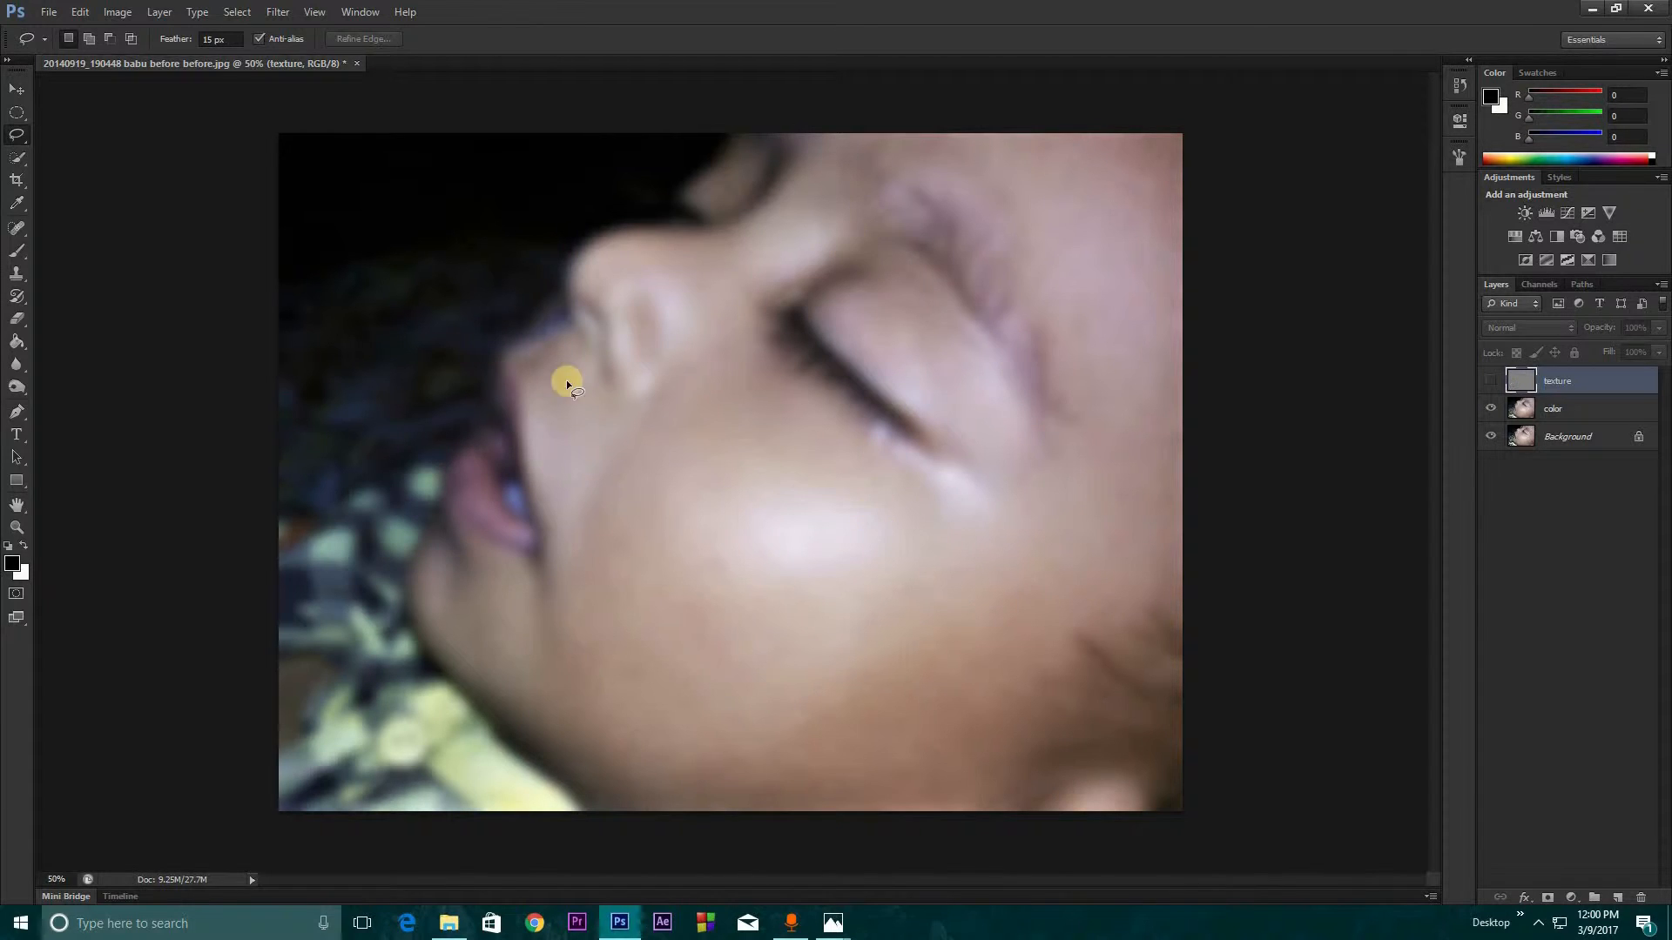
{"action": "left_click", "coordinate": [1491, 384]}
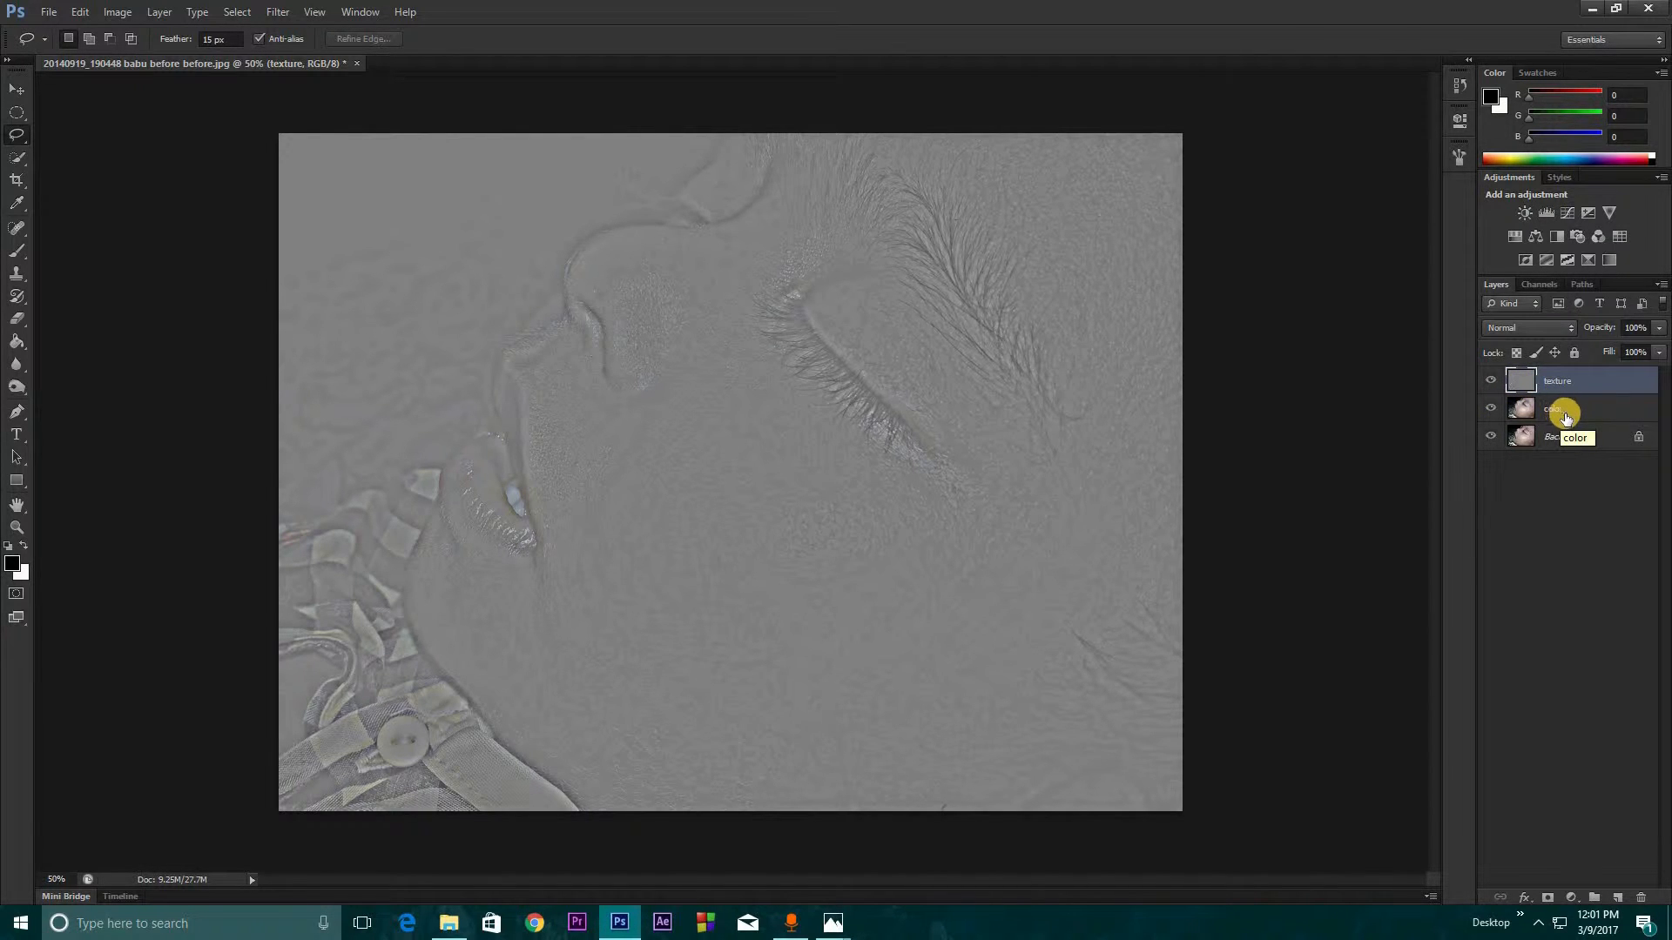
{"action": "left_click", "coordinate": [1567, 411], "text": "ctrl"}
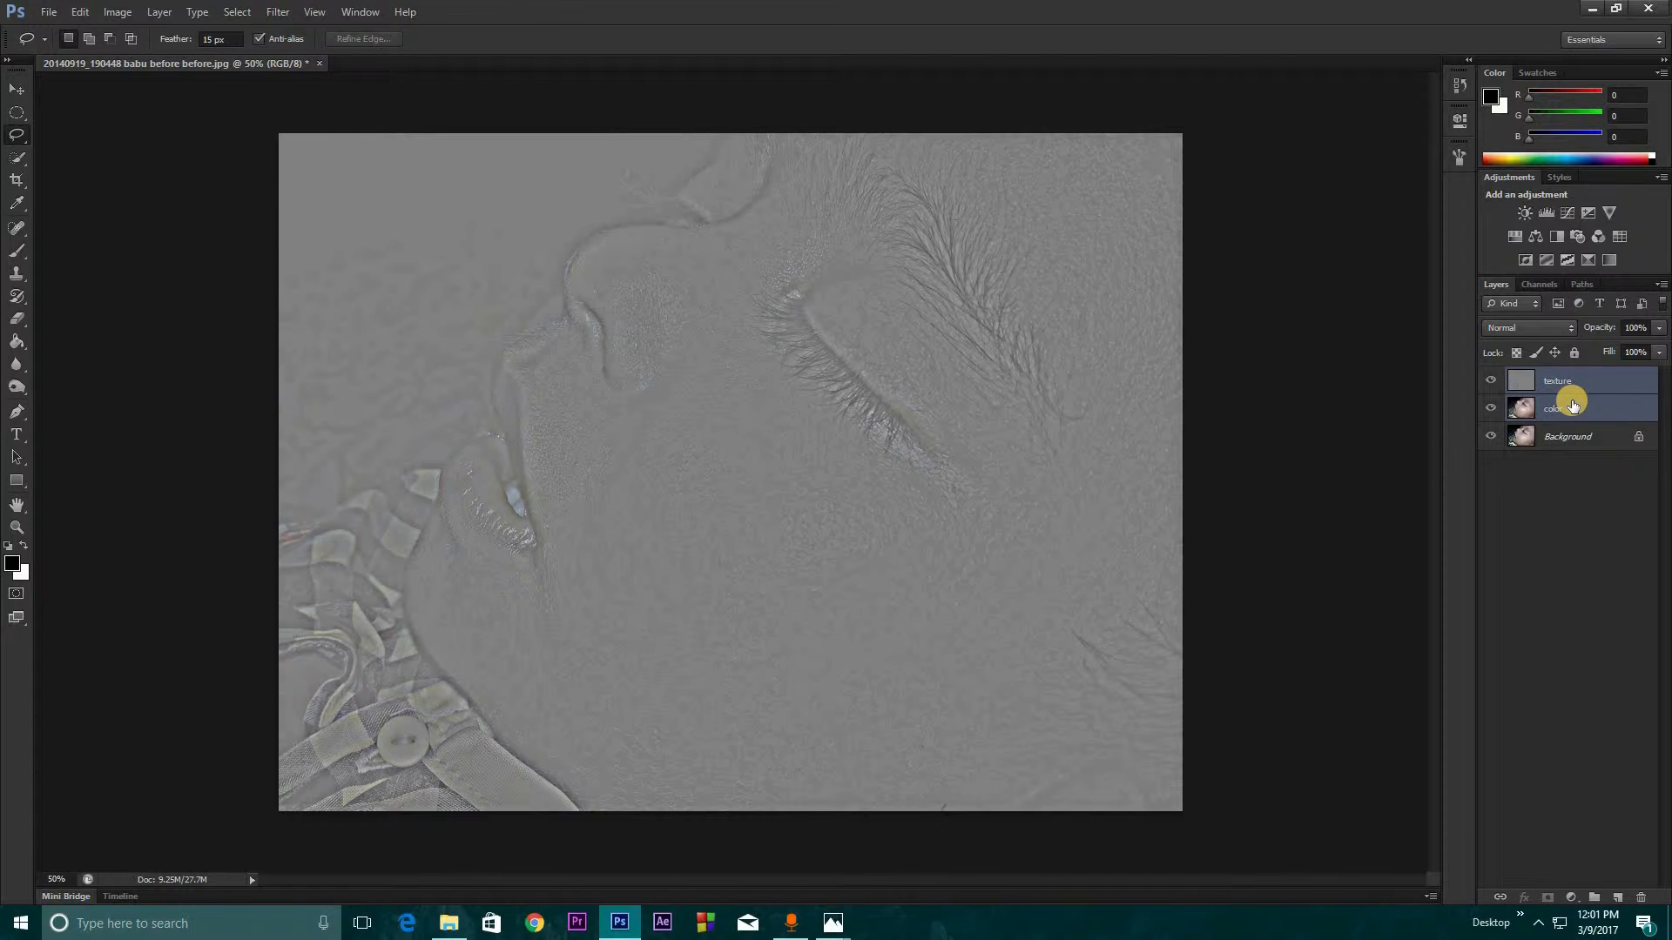
{"action": "key", "text": "ctrl+g"}
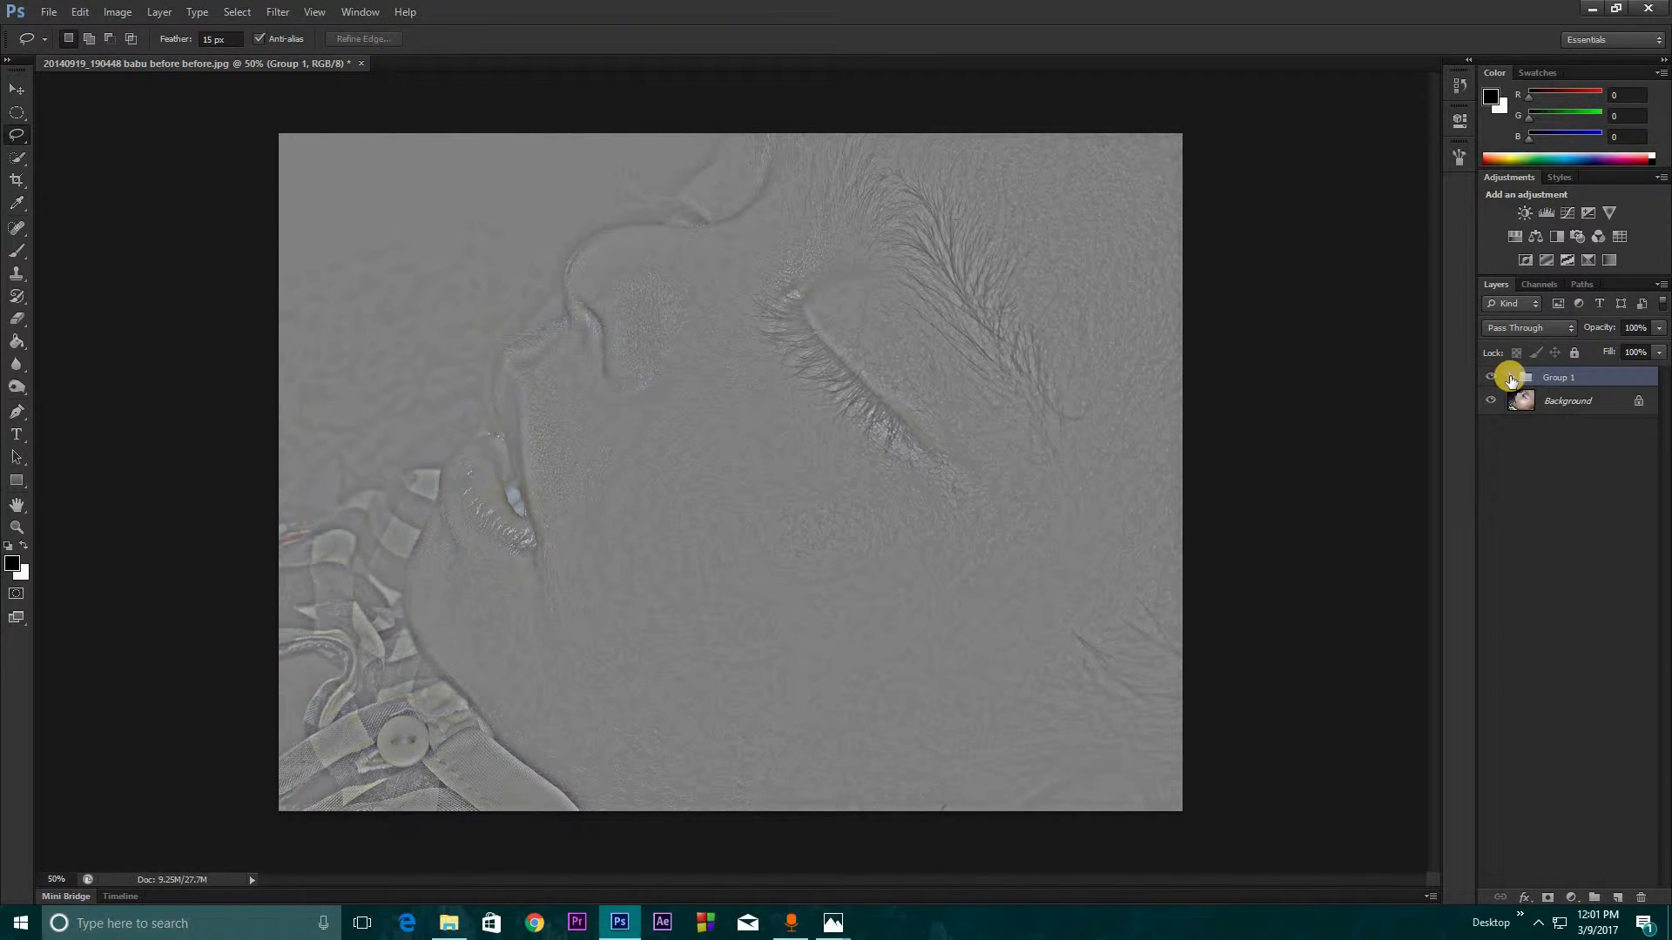
{"action": "left_click", "coordinate": [1509, 378]}
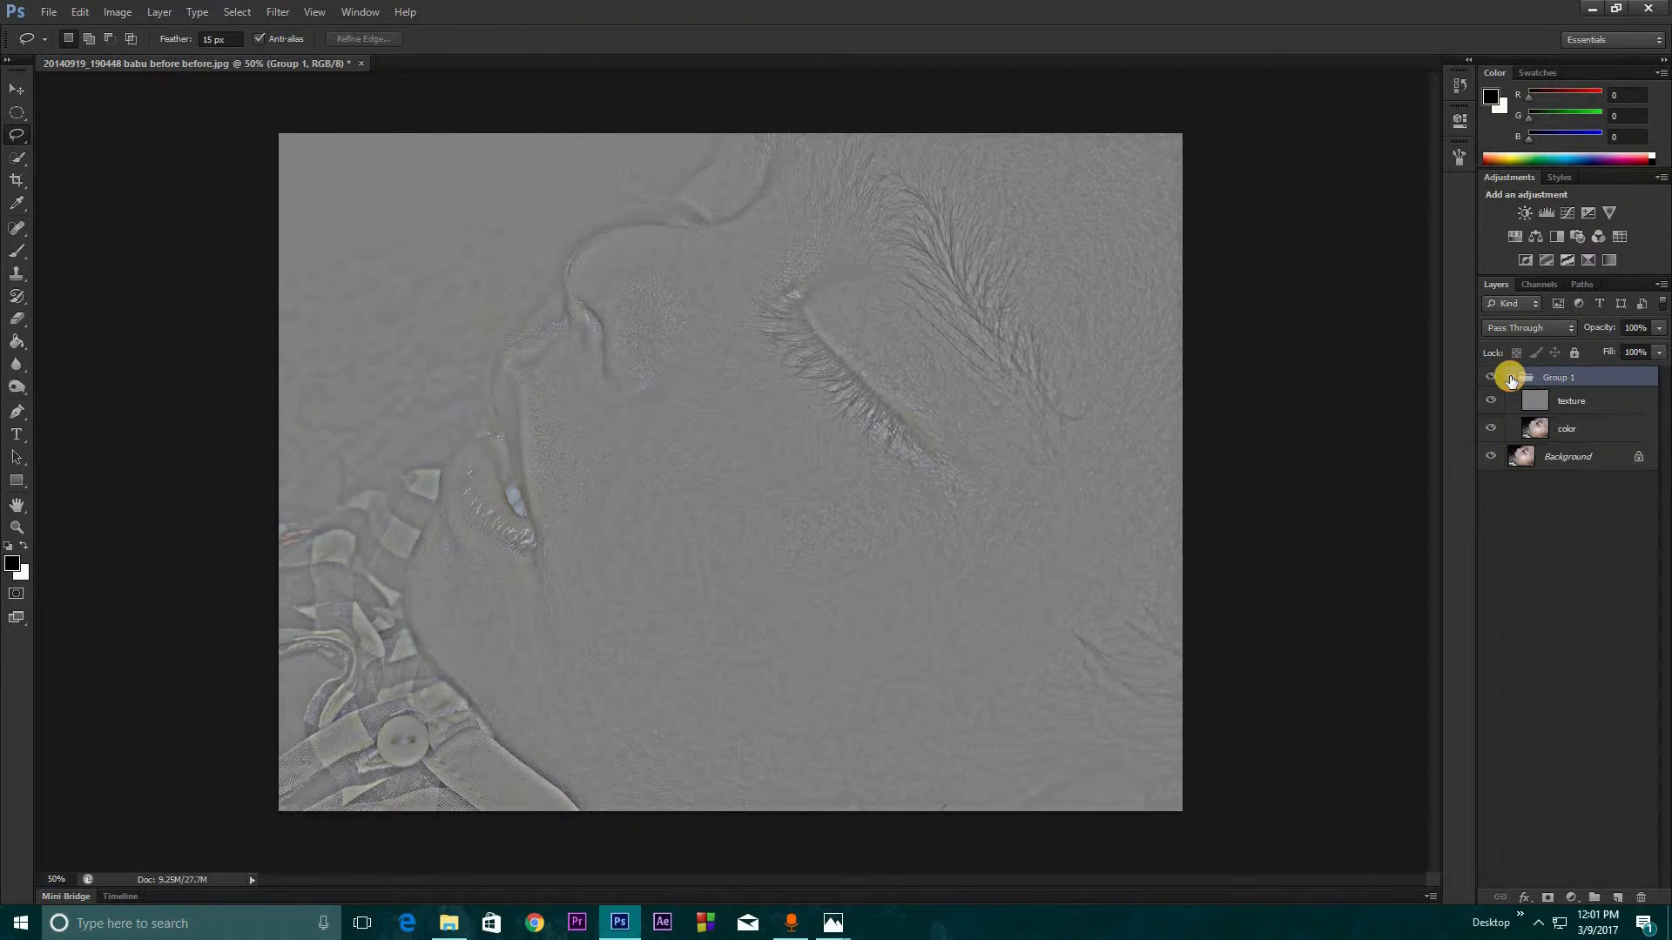
Set the texture layer's blend mode to Linear Light
{"action": "left_click", "coordinate": [1566, 401]}
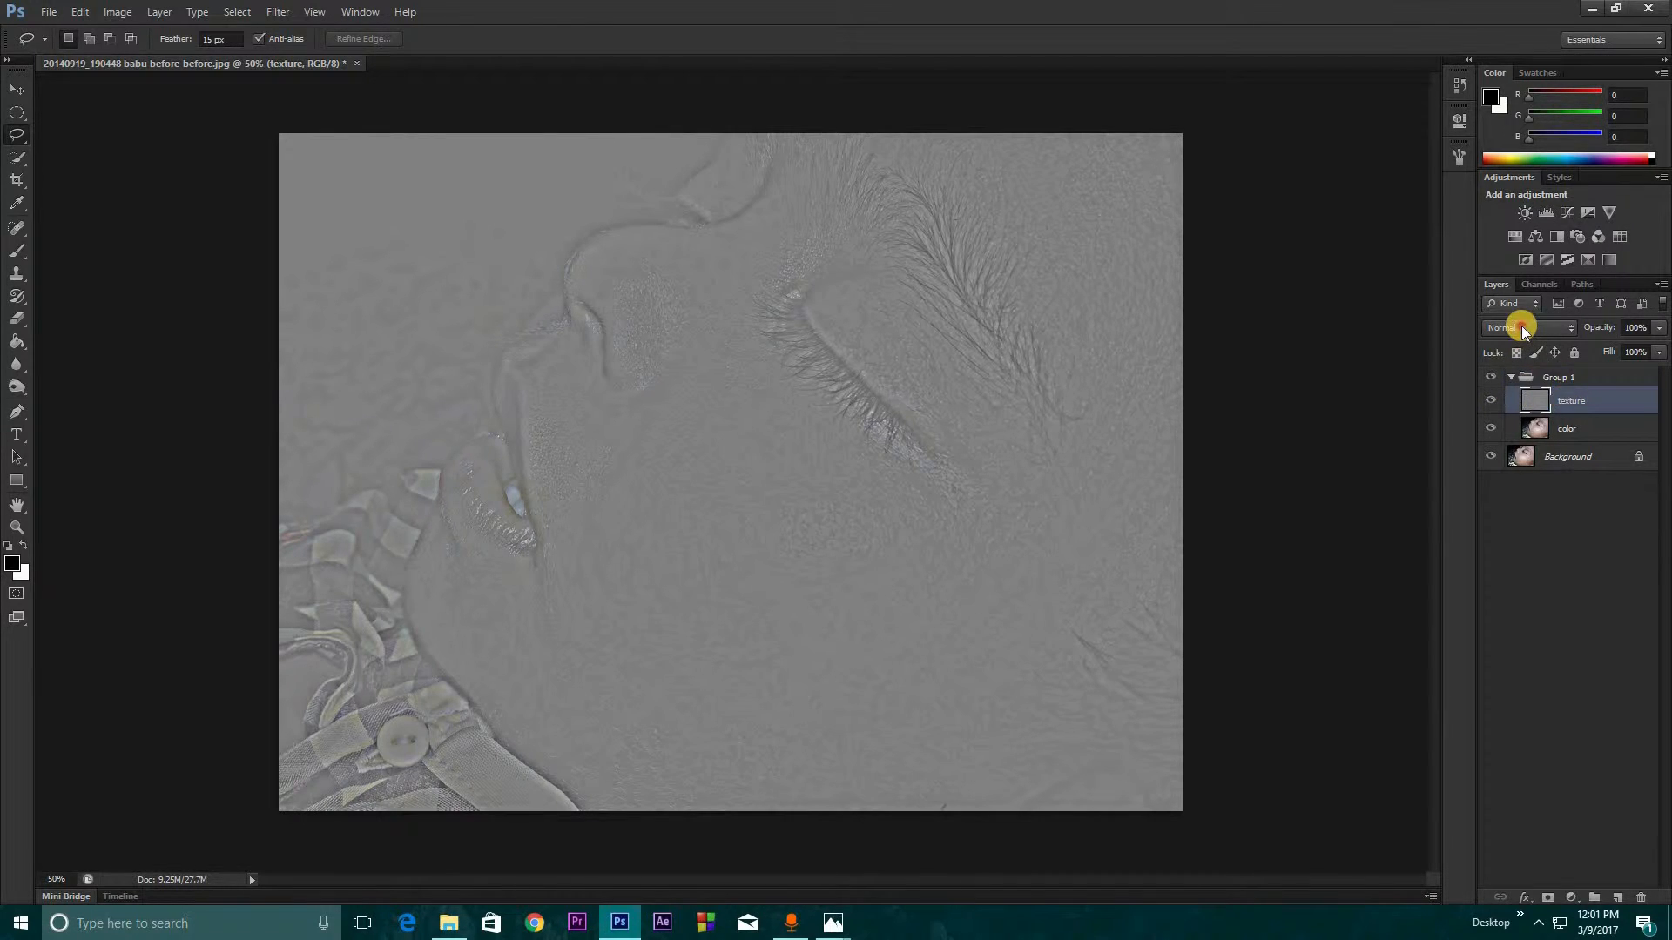
{"action": "left_click", "coordinate": [1522, 326]}
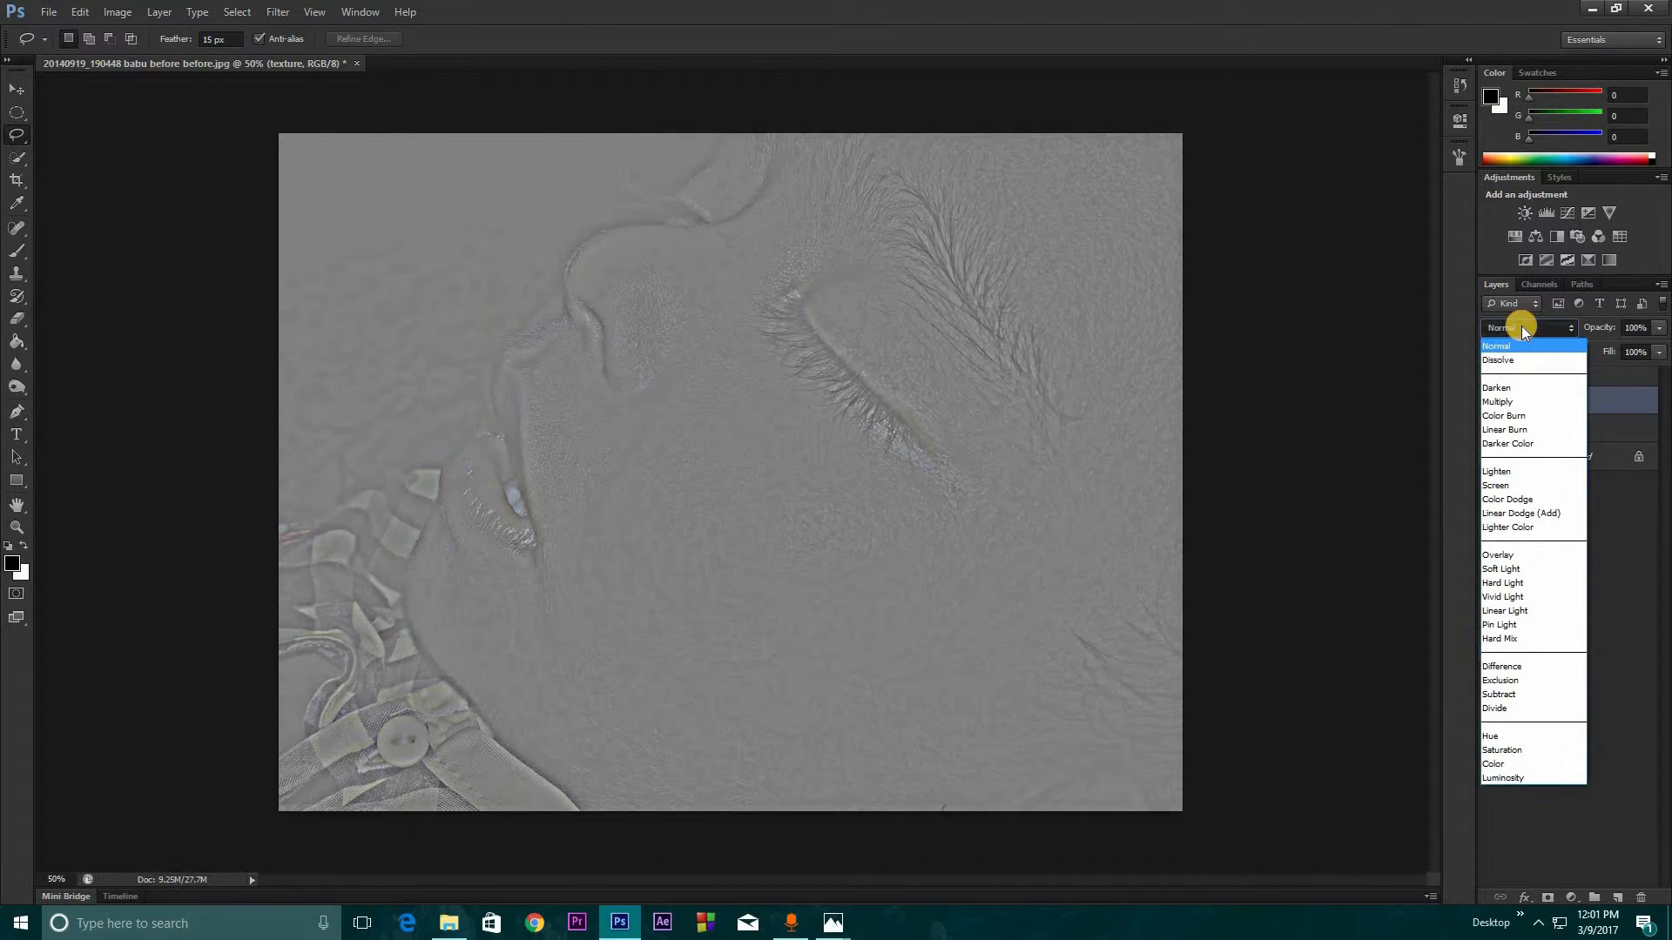
{"action": "left_click", "coordinate": [1499, 610]}
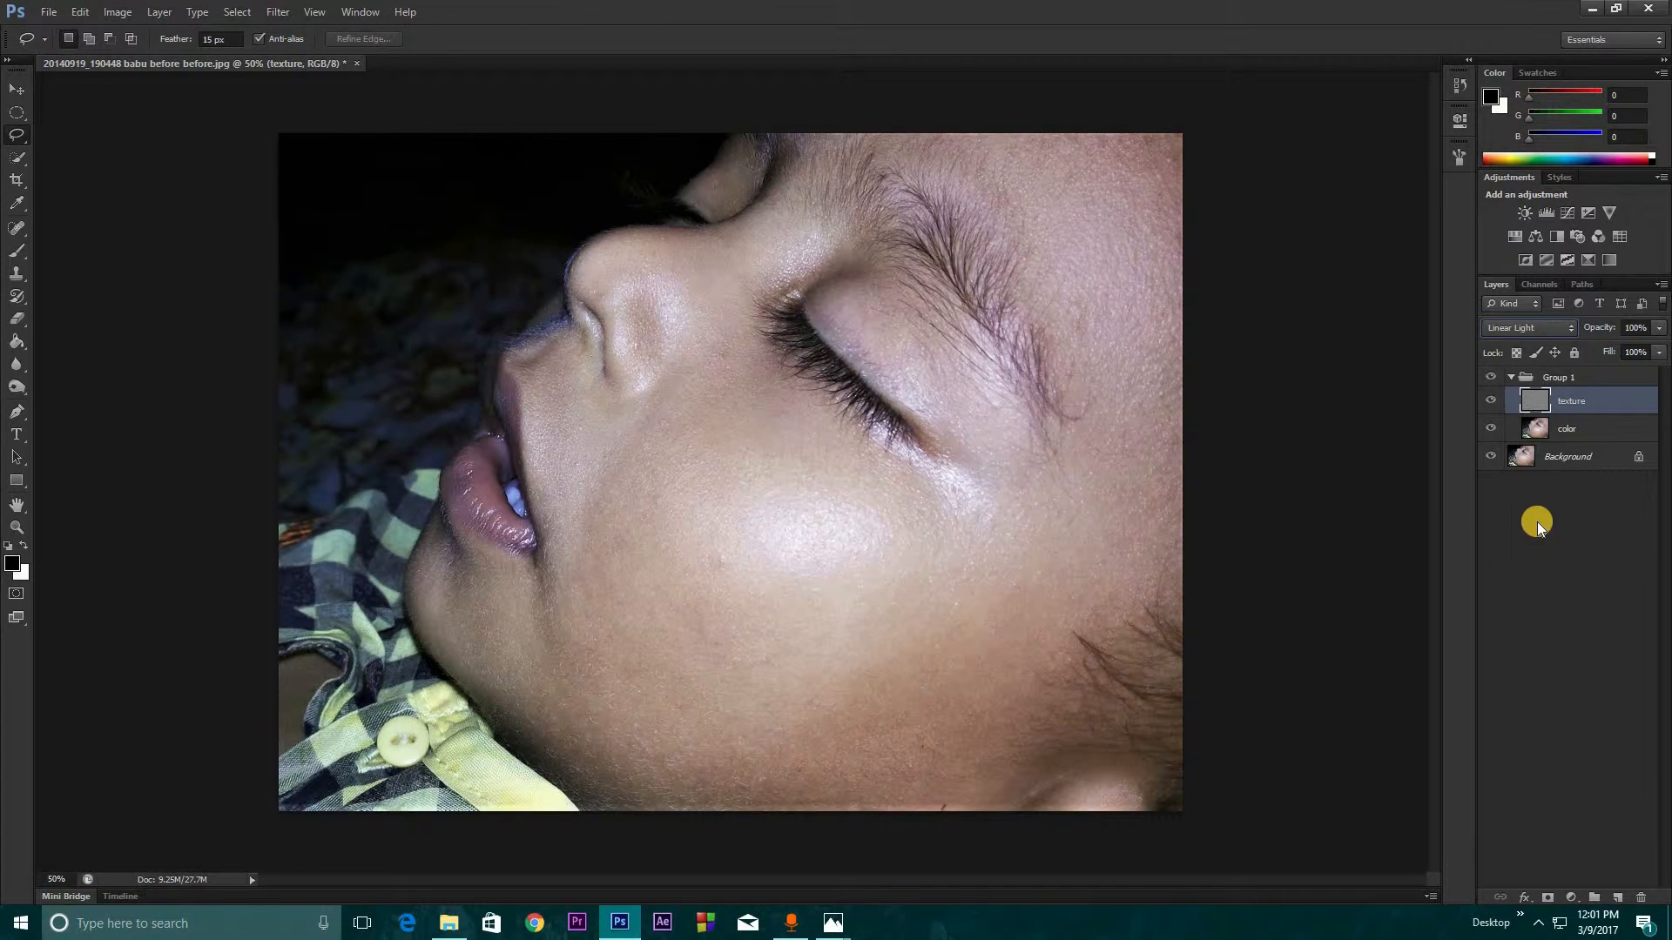
{"action": "left_click", "coordinate": [1567, 428]}
{"action": "left_click", "coordinate": [1569, 410]}
{"action": "left_click", "coordinate": [1567, 427]}
{"action": "left_click", "coordinate": [1565, 401]}
{"action": "left_click", "coordinate": [1571, 430]}
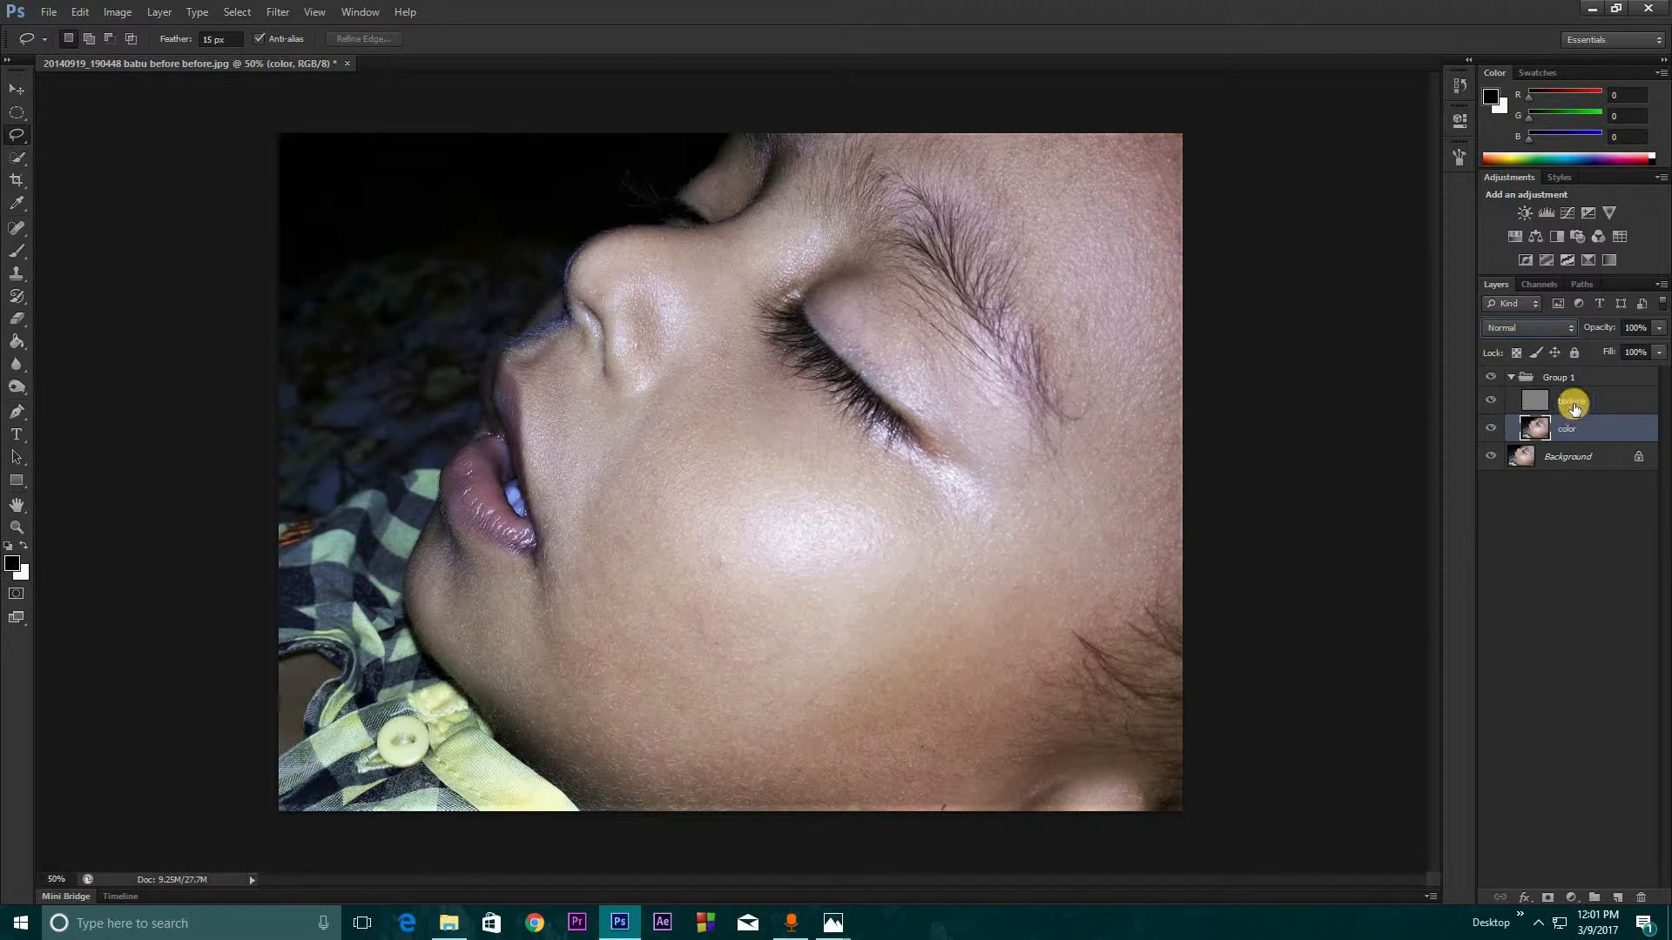
{"action": "left_click", "coordinate": [1572, 403]}
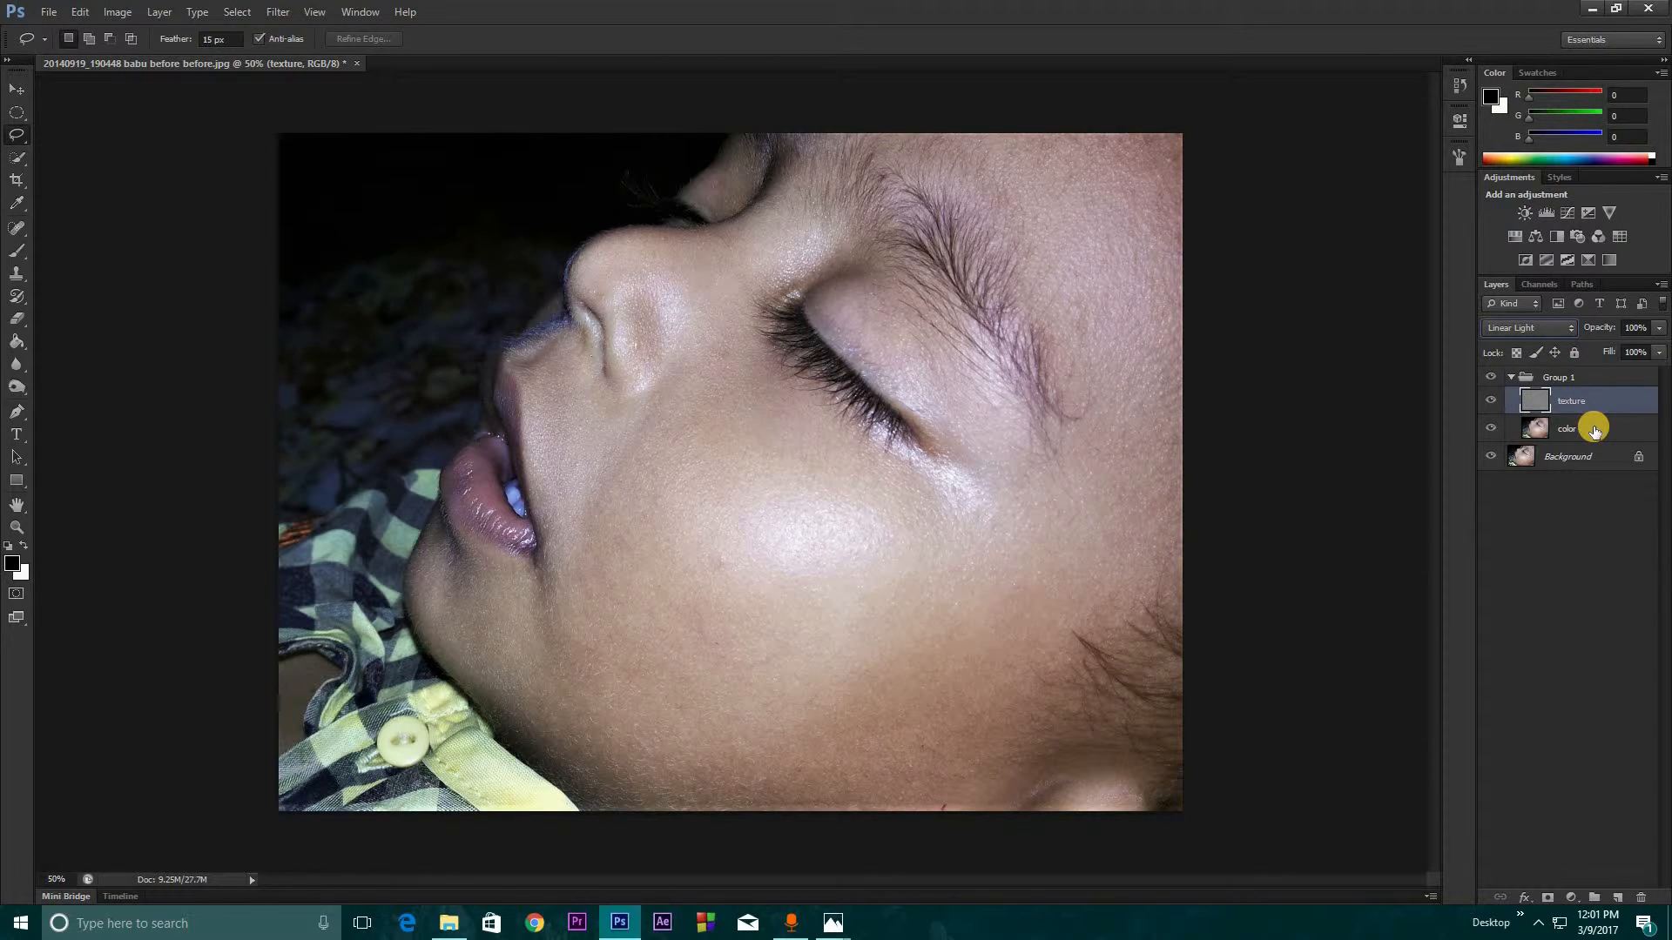
On the color layer, outline a rounded patch of the cheek beside the mouth with the Lasso tool, feathered 15 px
{"action": "left_click", "coordinate": [1591, 433]}
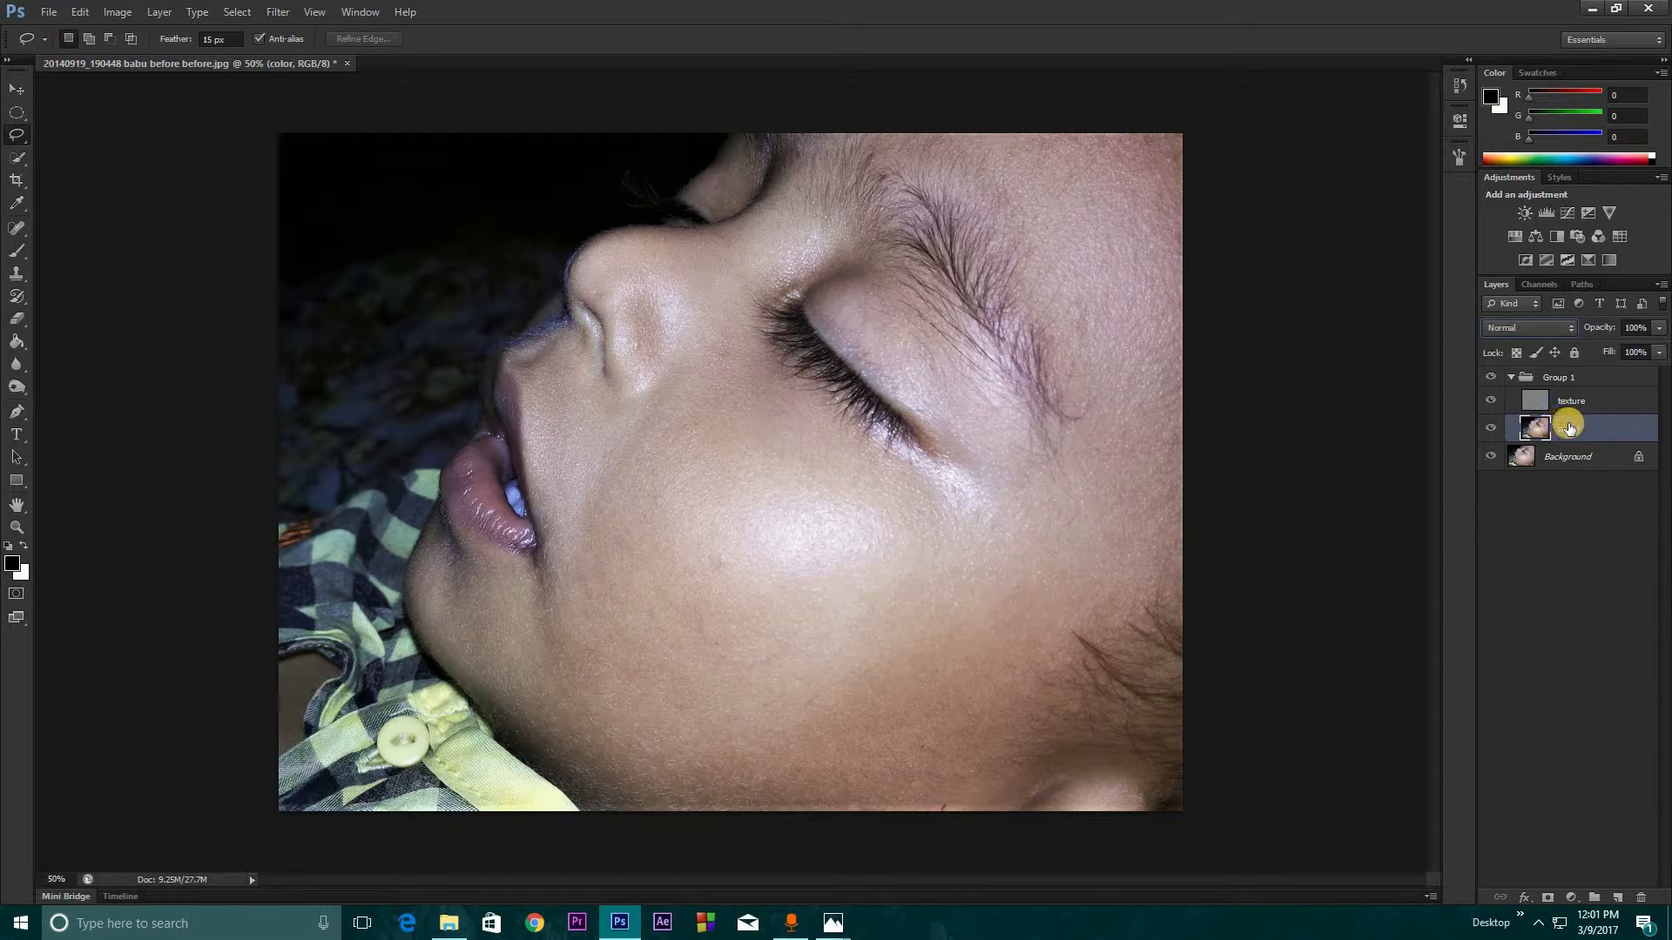
{"action": "right_click", "coordinate": [15, 134]}
{"action": "left_click", "coordinate": [84, 136]}
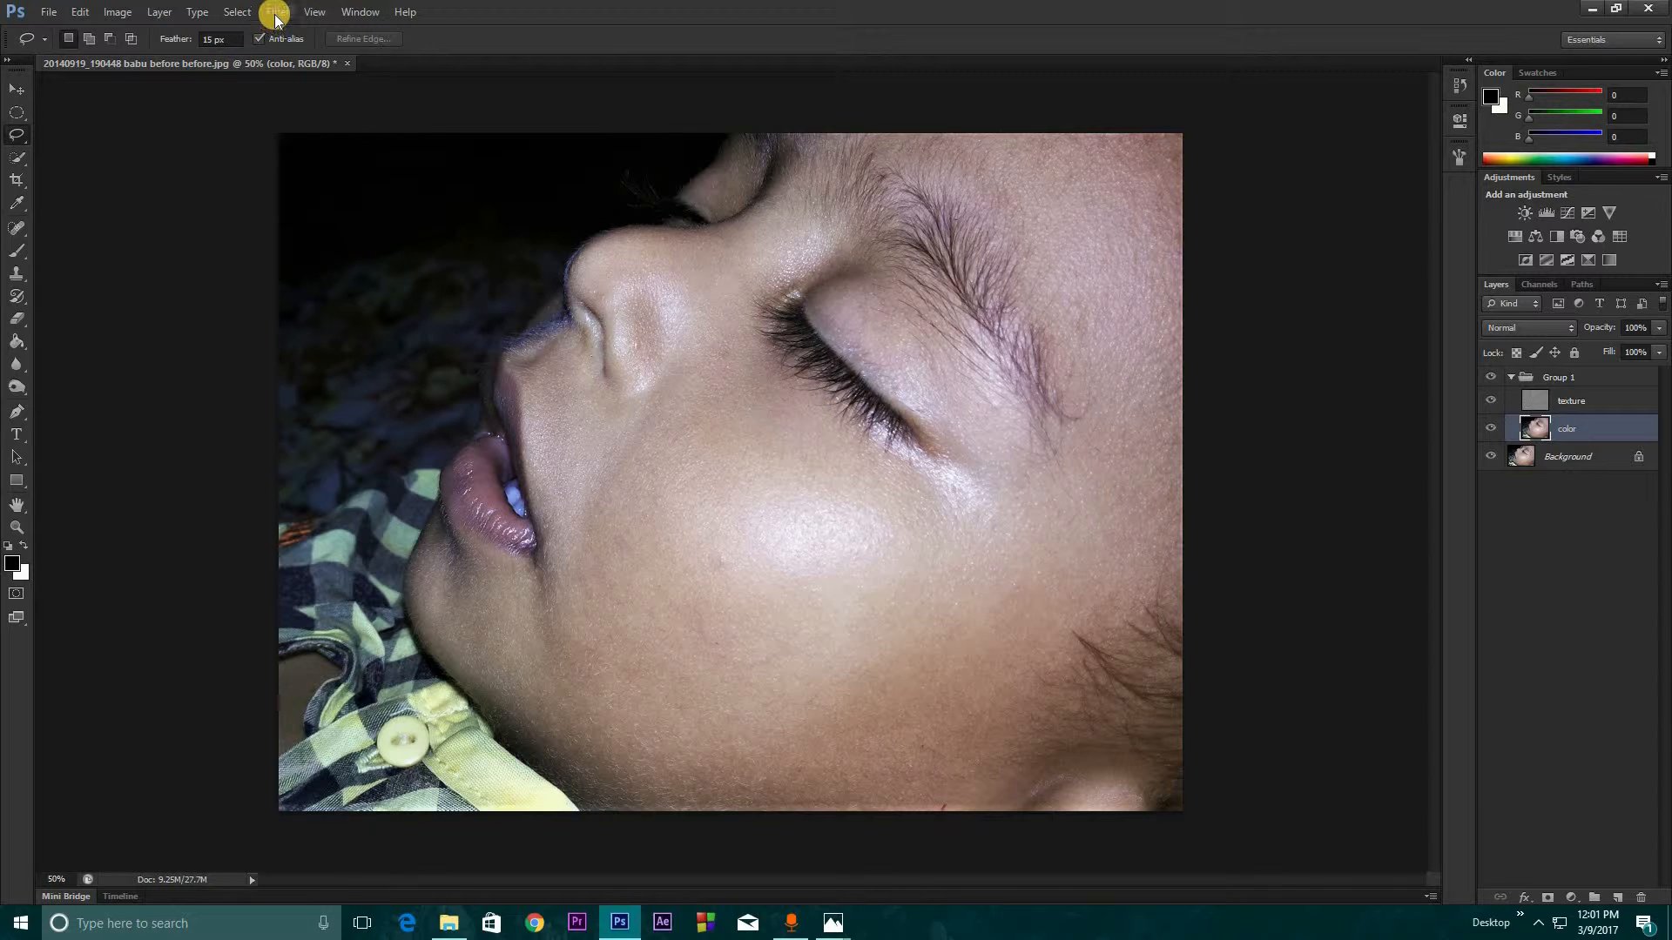
{"action": "mouse_move", "coordinate": [685, 446]}
{"action": "left_mouse_down"}
{"action": "mouse_move", "coordinate": [630, 471]}
{"action": "mouse_move", "coordinate": [635, 644]}
{"action": "left_mouse_up"}
{"action": "left_click_drag", "start_coordinate": [678, 444], "coordinate": [676, 447]}
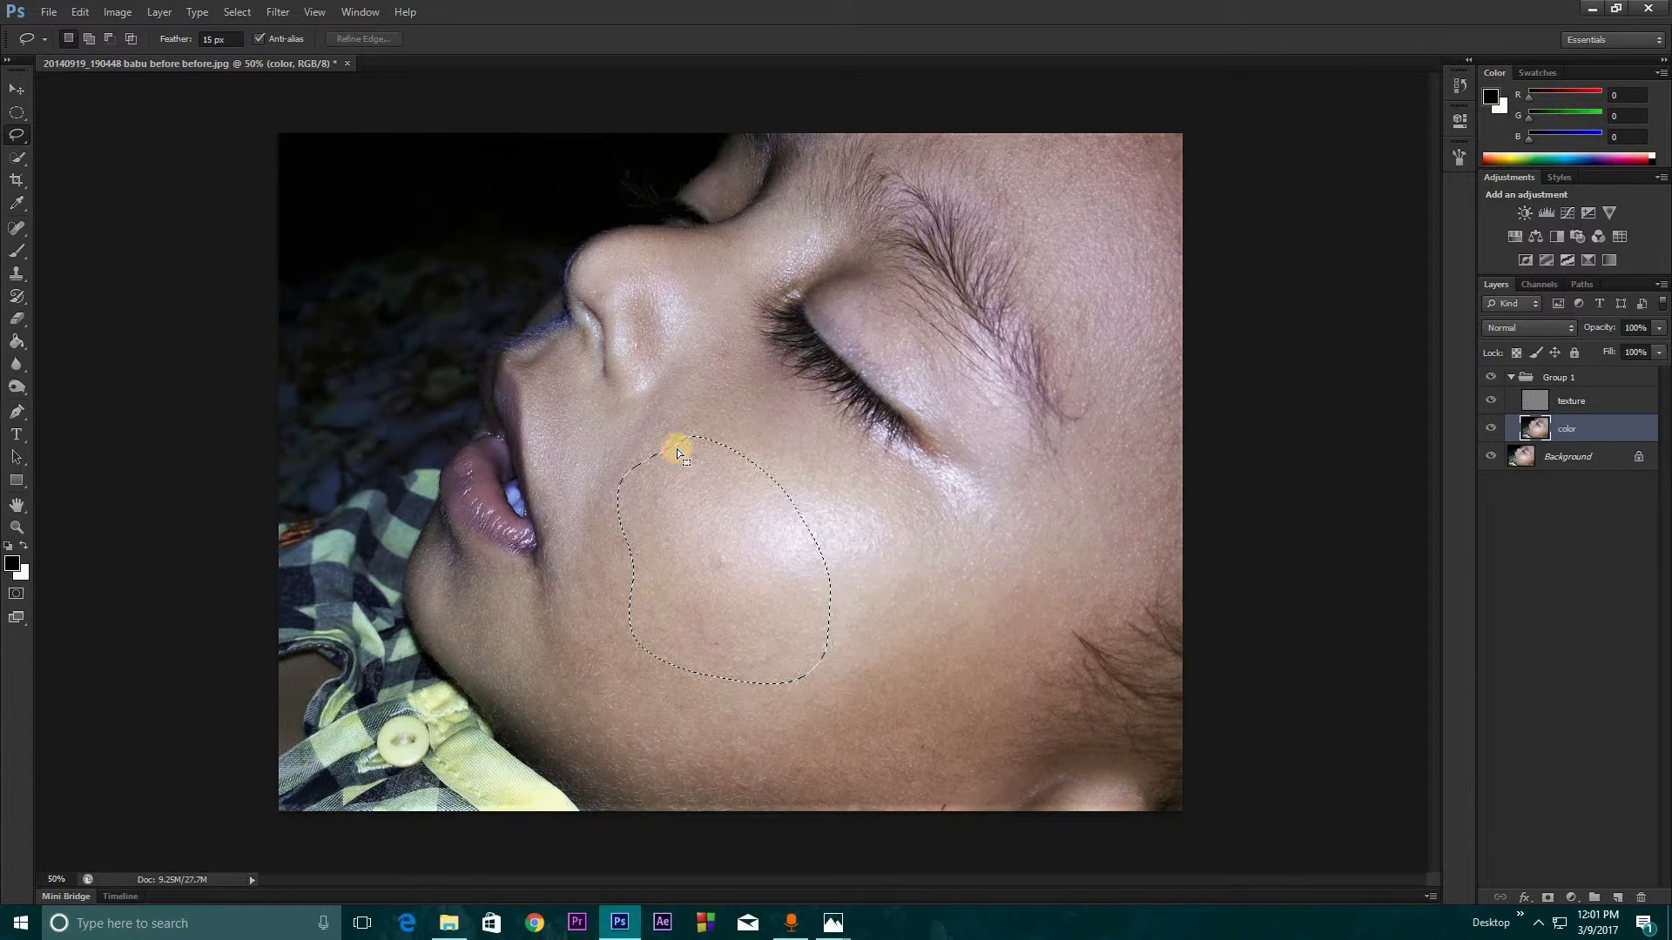
Apply a Gaussian Blur to the selected cheek patch, adjusting the radius until the uneven skin tones blend smoothly
{"action": "left_click", "coordinate": [277, 12]}
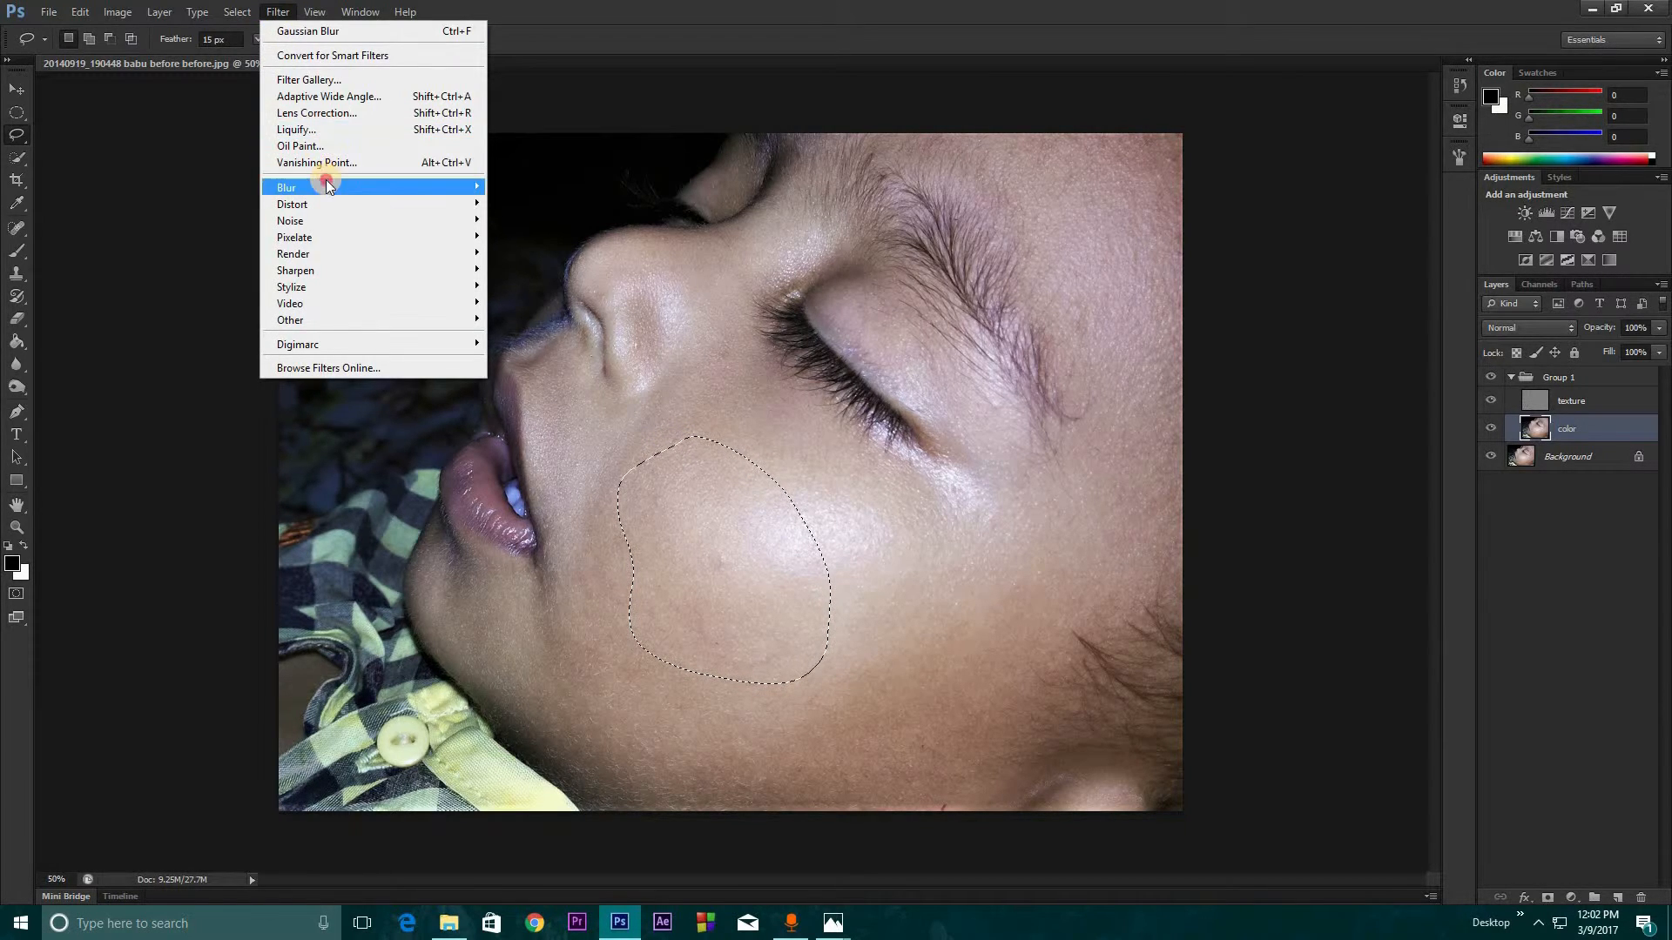
{"action": "mouse_move", "coordinate": [325, 183]}
{"action": "left_click", "coordinate": [522, 310]}
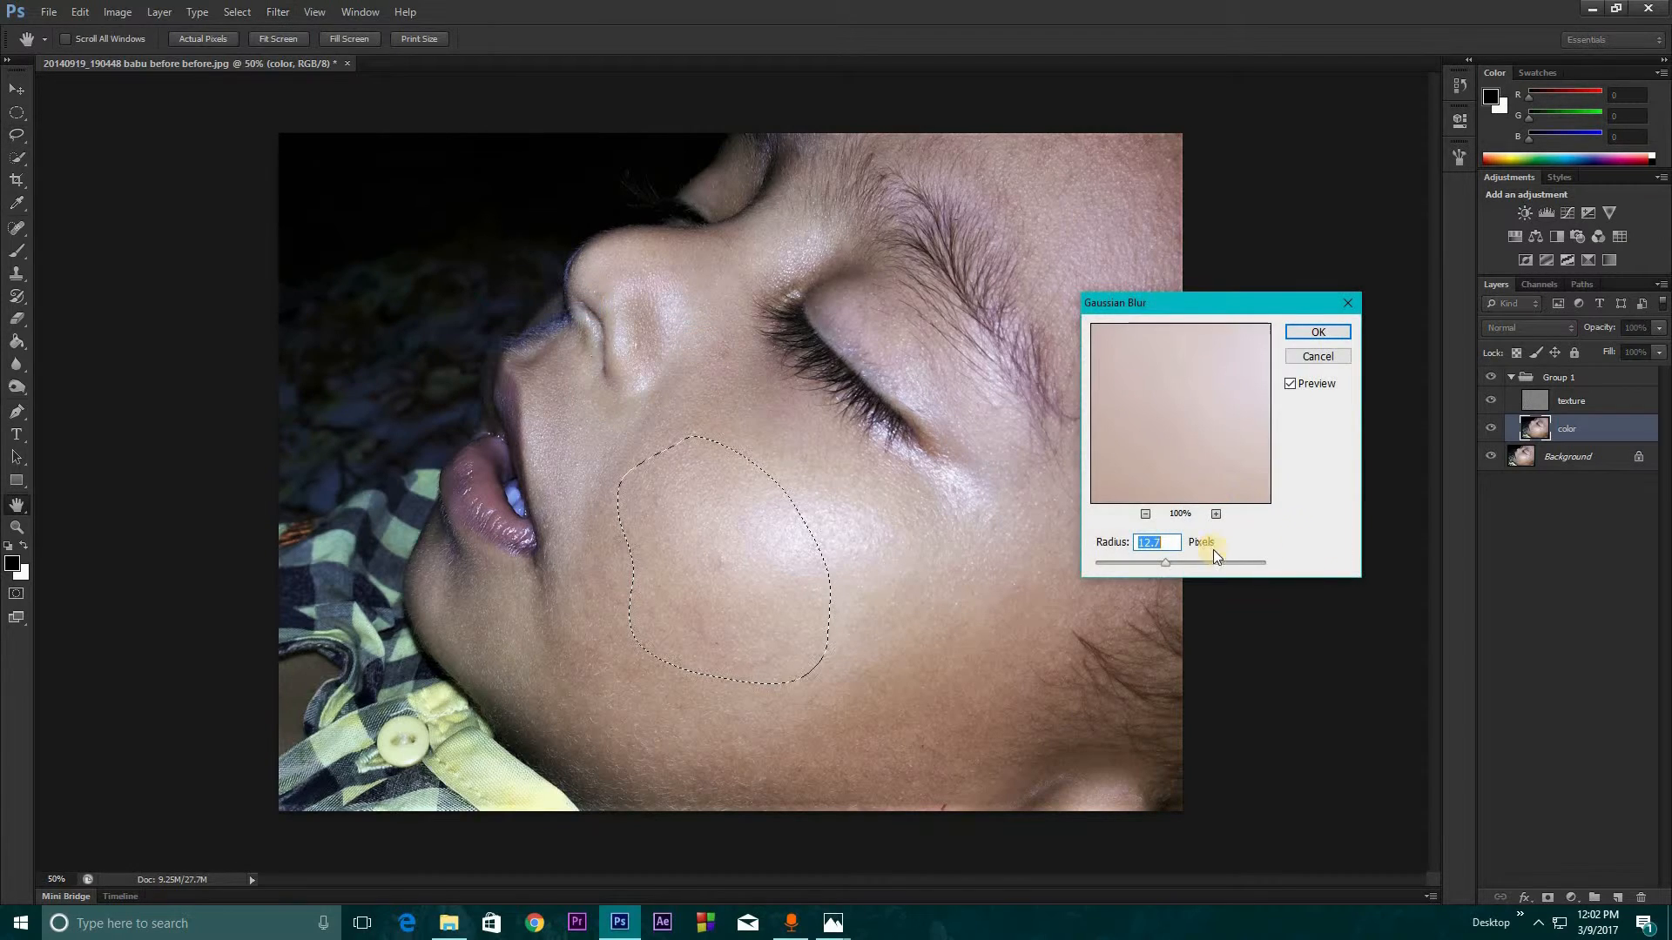
{"action": "left_click", "coordinate": [1149, 565]}
{"action": "left_click_drag", "start_coordinate": [1172, 560], "coordinate": [1170, 559]}
{"action": "left_click", "coordinate": [1291, 384]}
{"action": "double_click", "coordinate": [1148, 542]}
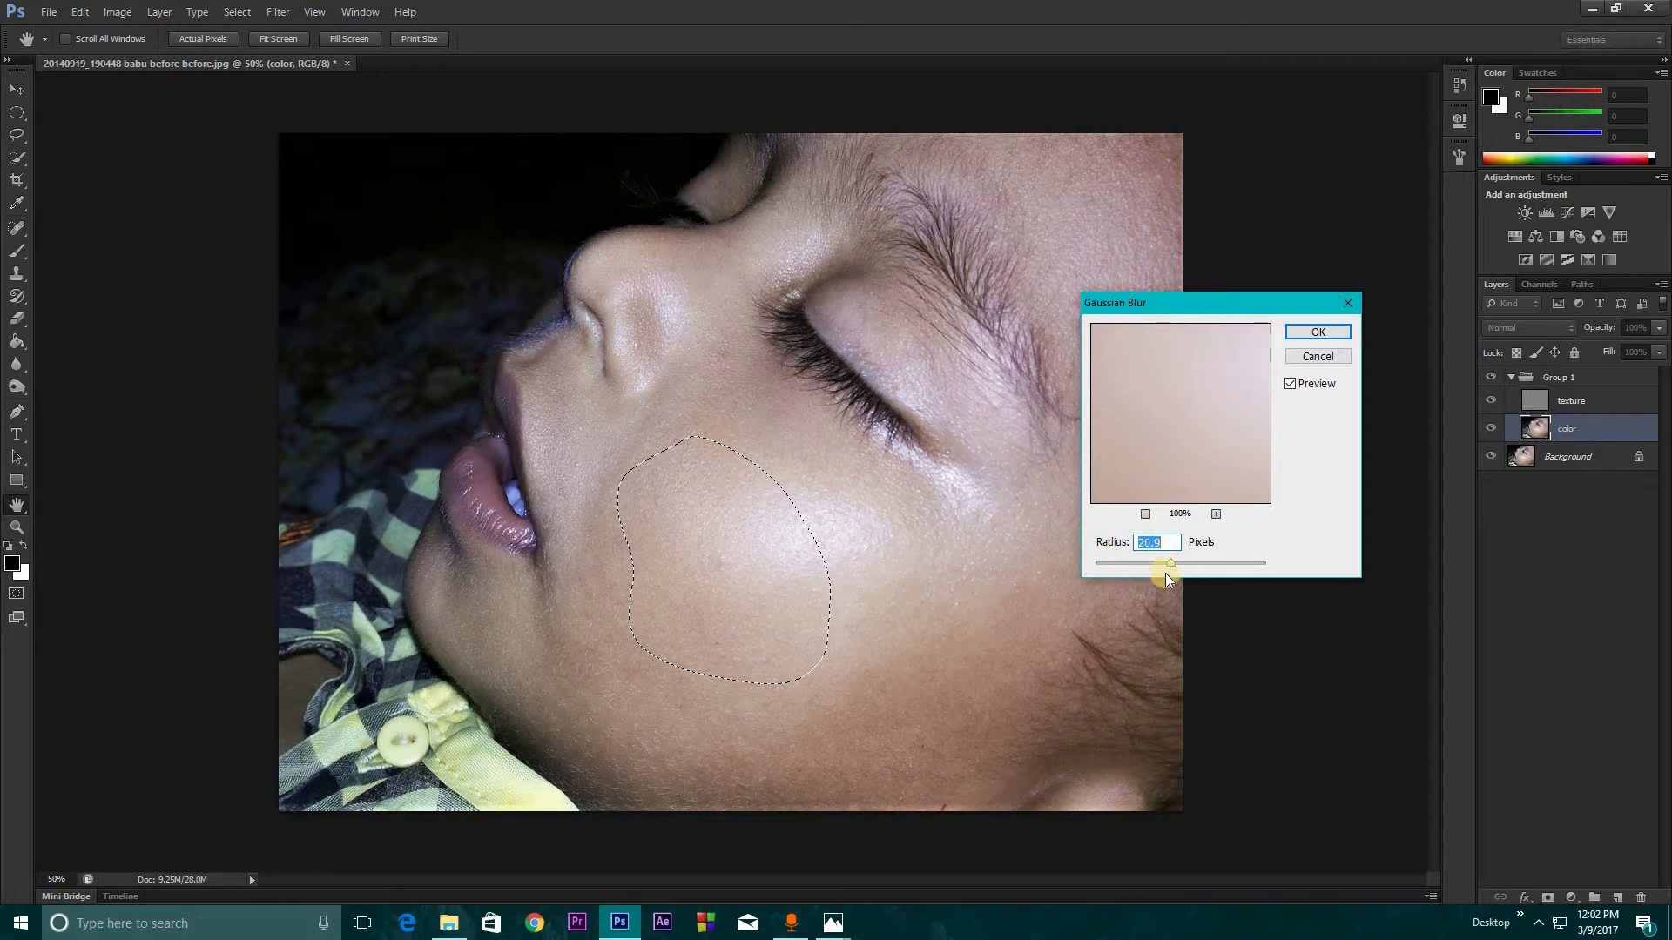
{"action": "left_click_drag", "start_coordinate": [1144, 565], "coordinate": [1181, 565]}
{"action": "left_click_drag", "start_coordinate": [1186, 563], "coordinate": [1183, 561]}
{"action": "left_click", "coordinate": [1317, 336]}
{"action": "key", "text": "l"}
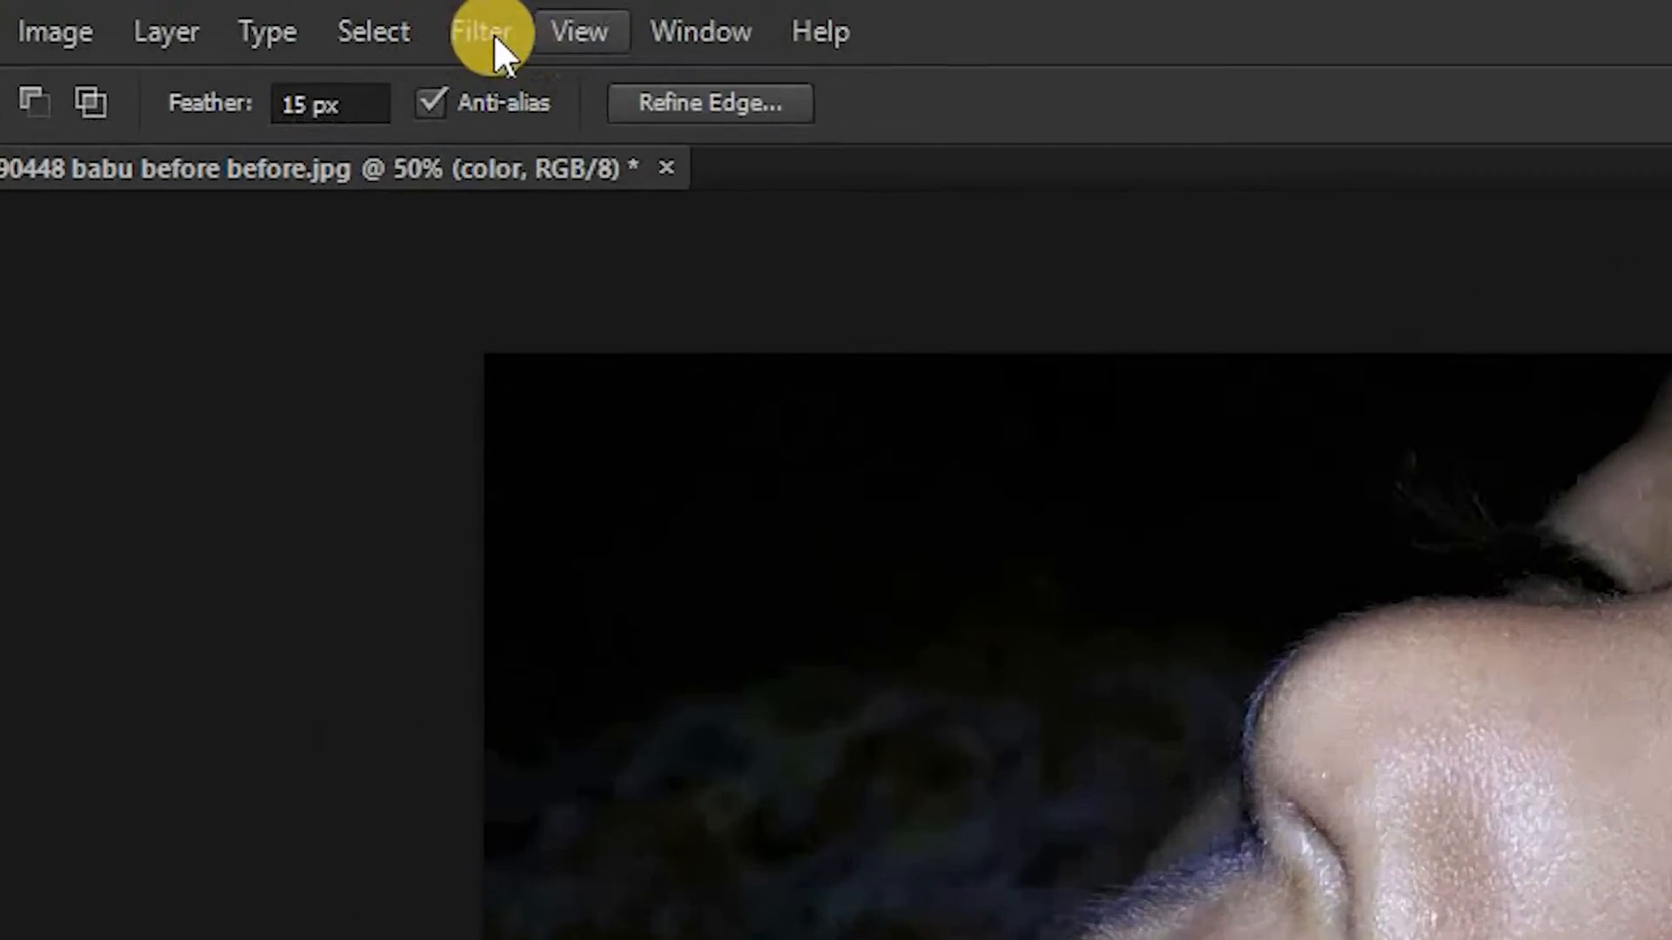
{"action": "left_click", "coordinate": [301, 16]}
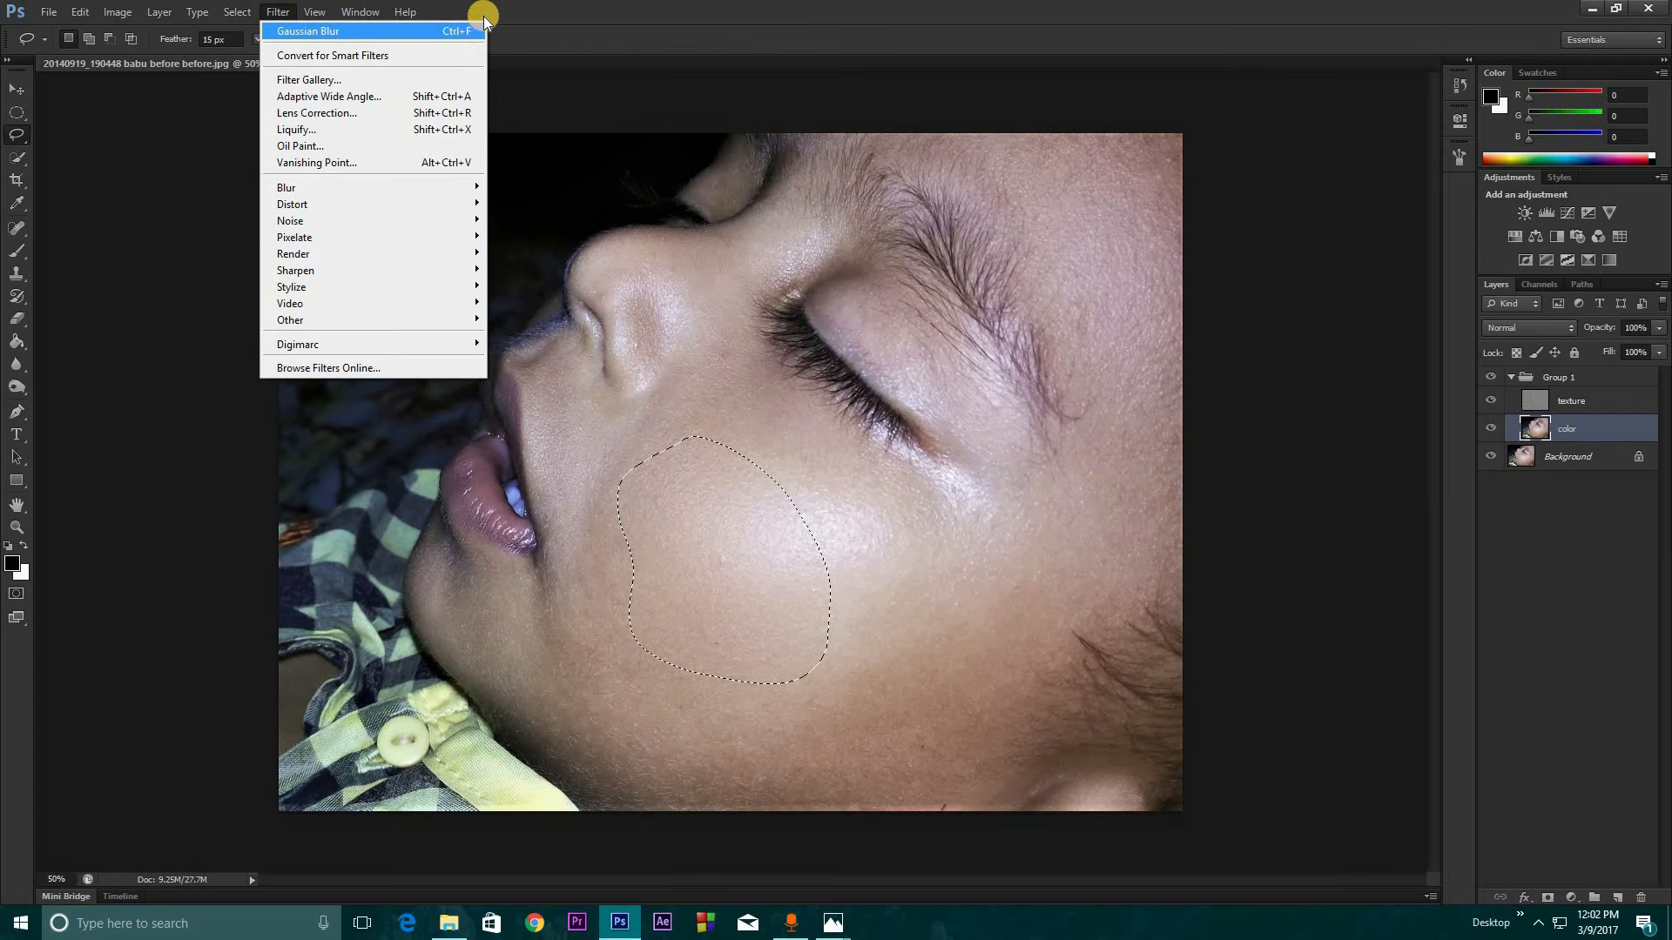
{"action": "left_click", "coordinate": [559, 7]}
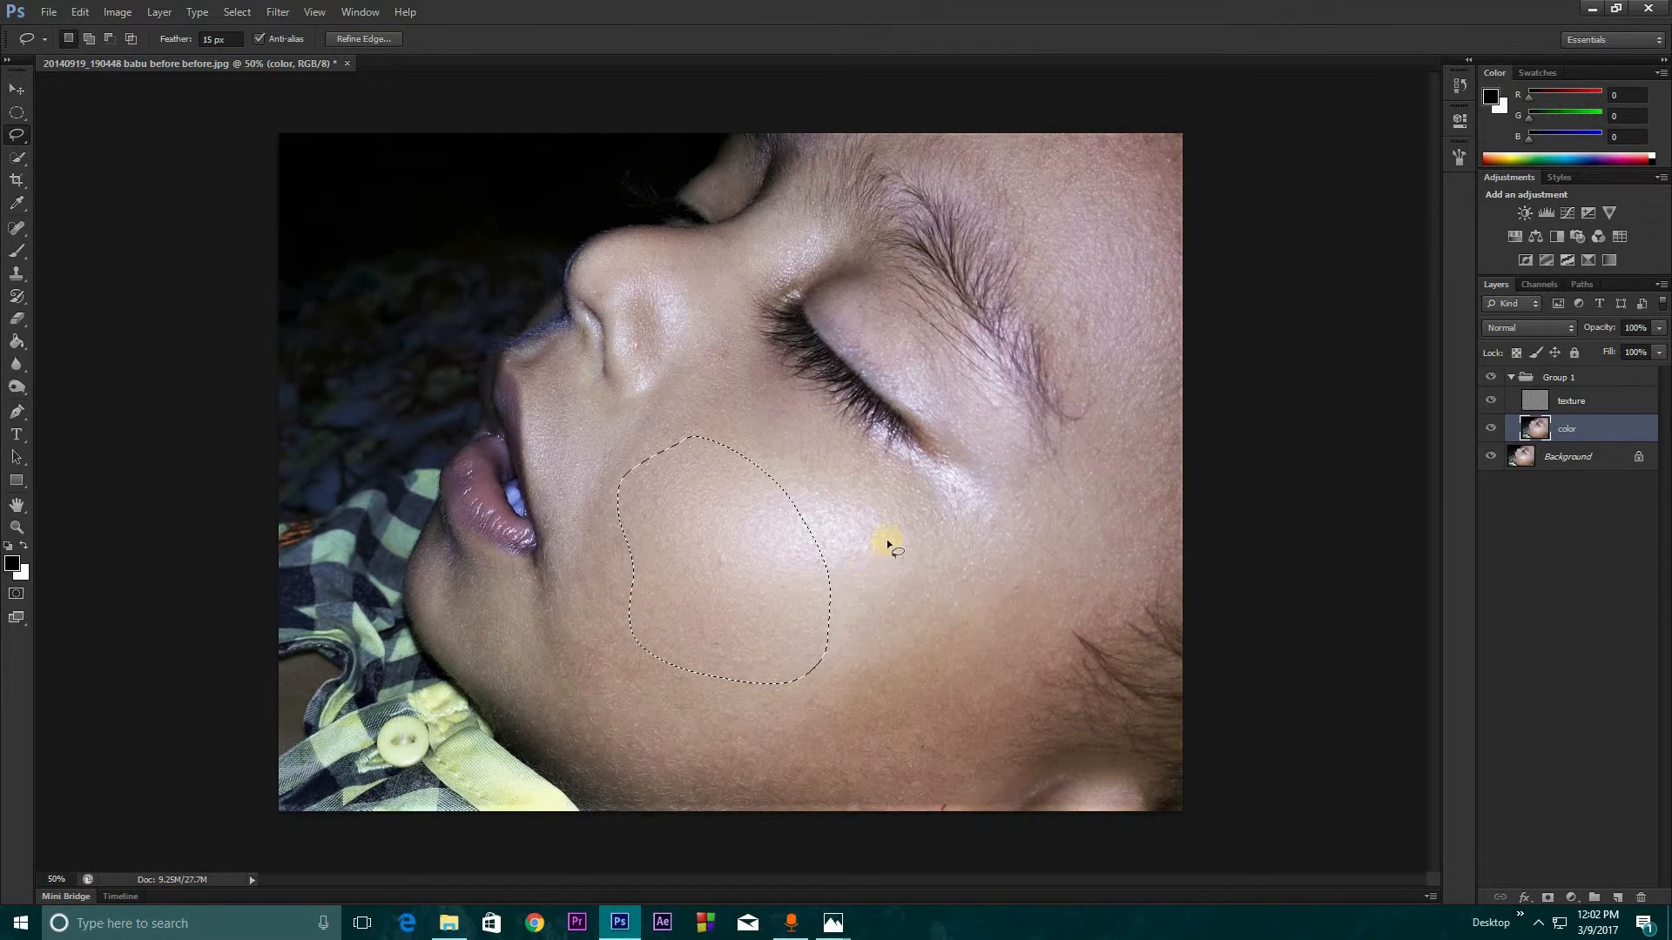
Lasso further skin areas on the cheek and forehead and reapply the same Gaussian Blur
{"action": "mouse_move", "coordinate": [881, 531]}
{"action": "left_mouse_down"}
{"action": "mouse_move", "coordinate": [848, 571]}
{"action": "mouse_move", "coordinate": [861, 664]}
{"action": "mouse_move", "coordinate": [923, 718]}
{"action": "mouse_move", "coordinate": [1020, 592]}
{"action": "mouse_move", "coordinate": [879, 533]}
{"action": "left_mouse_up"}
{"action": "mouse_move", "coordinate": [1043, 209]}
{"action": "left_mouse_down"}
{"action": "mouse_move", "coordinate": [1042, 272]}
{"action": "mouse_move", "coordinate": [1177, 226]}
{"action": "mouse_move", "coordinate": [1022, 151]}
{"action": "left_mouse_up"}
{"action": "left_click_drag", "start_coordinate": [1096, 291], "coordinate": [1156, 377]}
{"action": "left_click_drag", "start_coordinate": [1074, 170], "coordinate": [1149, 383]}
{"action": "left_click_drag", "start_coordinate": [1050, 167], "coordinate": [1055, 165]}
{"action": "left_click", "coordinate": [1117, 529]}
{"action": "left_click", "coordinate": [1067, 505]}
{"action": "key", "text": "ctrl+f"}
Lasso patches on the lower cheek, above the lip, below the eye and on the nose, reapplying the blur as each is selected
{"action": "left_click_drag", "start_coordinate": [976, 607], "coordinate": [1019, 716]}
{"action": "left_click_drag", "start_coordinate": [666, 454], "coordinate": [671, 457]}
{"action": "left_click_drag", "start_coordinate": [534, 358], "coordinate": [542, 367]}
{"action": "key", "text": "ctrl+f"}
{"action": "mouse_move", "coordinate": [733, 448]}
{"action": "left_mouse_down"}
{"action": "mouse_move", "coordinate": [727, 418]}
{"action": "mouse_move", "coordinate": [780, 402]}
{"action": "left_mouse_up"}
{"action": "left_click_drag", "start_coordinate": [660, 283], "coordinate": [655, 281]}
{"action": "key", "text": "ctrl+f"}
{"action": "left_click_drag", "start_coordinate": [721, 255], "coordinate": [717, 260]}
{"action": "left_click", "coordinate": [554, 353]}
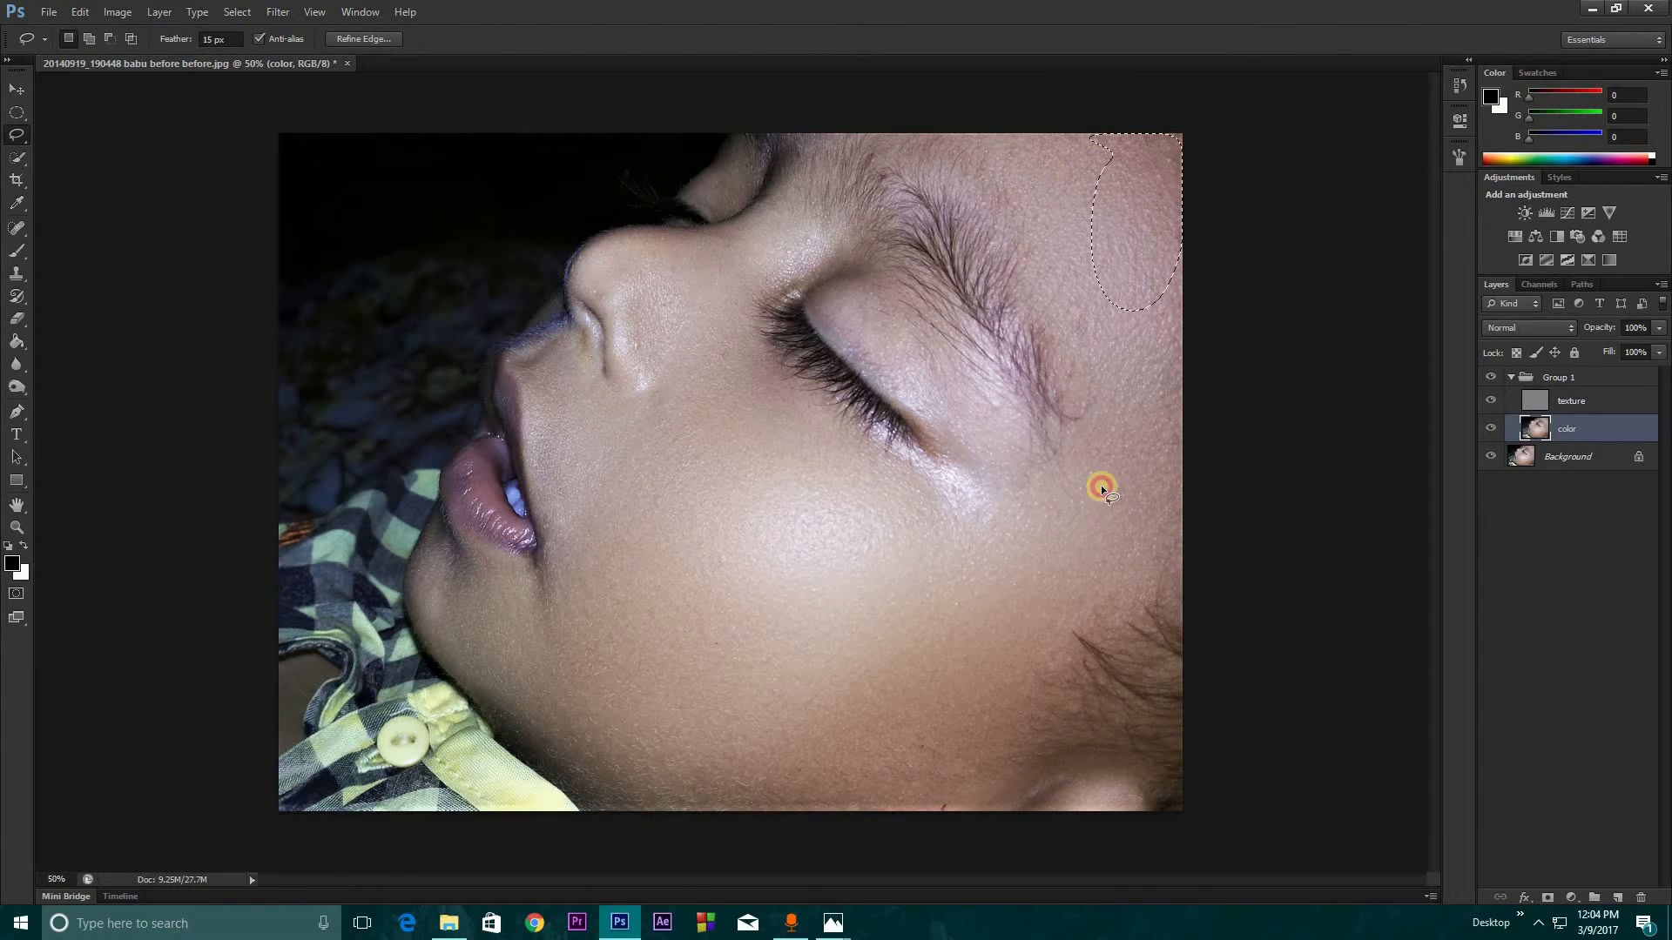
Select the bright cheek area and small patches beside the mouth and around the nose one by one, repeating the blur on each
{"action": "mouse_move", "coordinate": [806, 564]}
{"action": "left_mouse_down"}
{"action": "mouse_move", "coordinate": [696, 404]}
{"action": "mouse_move", "coordinate": [803, 557]}
{"action": "left_mouse_up"}
{"action": "key", "text": "ctrl+f"}
{"action": "mouse_move", "coordinate": [557, 505]}
{"action": "left_mouse_down"}
{"action": "mouse_move", "coordinate": [496, 604]}
{"action": "mouse_move", "coordinate": [554, 514]}
{"action": "left_mouse_up"}
{"action": "key", "text": "ctrl+f"}
{"action": "left_click_drag", "start_coordinate": [658, 407], "coordinate": [662, 418]}
{"action": "key", "text": "ctrl+f"}
{"action": "mouse_move", "coordinate": [772, 230]}
{"action": "left_mouse_down"}
{"action": "mouse_move", "coordinate": [807, 280]}
{"action": "mouse_move", "coordinate": [773, 233]}
{"action": "left_mouse_up"}
{"action": "key", "text": "ctrl+f"}
{"action": "left_click_drag", "start_coordinate": [697, 346], "coordinate": [707, 334]}
{"action": "key", "text": "ctrl+f"}
{"action": "key", "text": "ctrl+minus"}
{"action": "key", "text": "ctrl+plus"}
Lasso the remaining uneven skin on the lower cheek and an oval patch under the eye, and repeat the blur there
{"action": "left_click_drag", "start_coordinate": [613, 517], "coordinate": [621, 526]}
{"action": "left_click_drag", "start_coordinate": [729, 672], "coordinate": [705, 702]}
{"action": "key", "text": "ctrl+f"}
{"action": "mouse_move", "coordinate": [707, 380]}
{"action": "left_mouse_down"}
{"action": "mouse_move", "coordinate": [825, 486]}
{"action": "mouse_move", "coordinate": [740, 383]}
{"action": "left_mouse_up"}
{"action": "key", "text": "ctrl+f"}
{"action": "key", "text": "ctrl+f"}
{"action": "key", "text": "ctrl+minus"}
{"action": "key", "text": "ctrl+plus"}
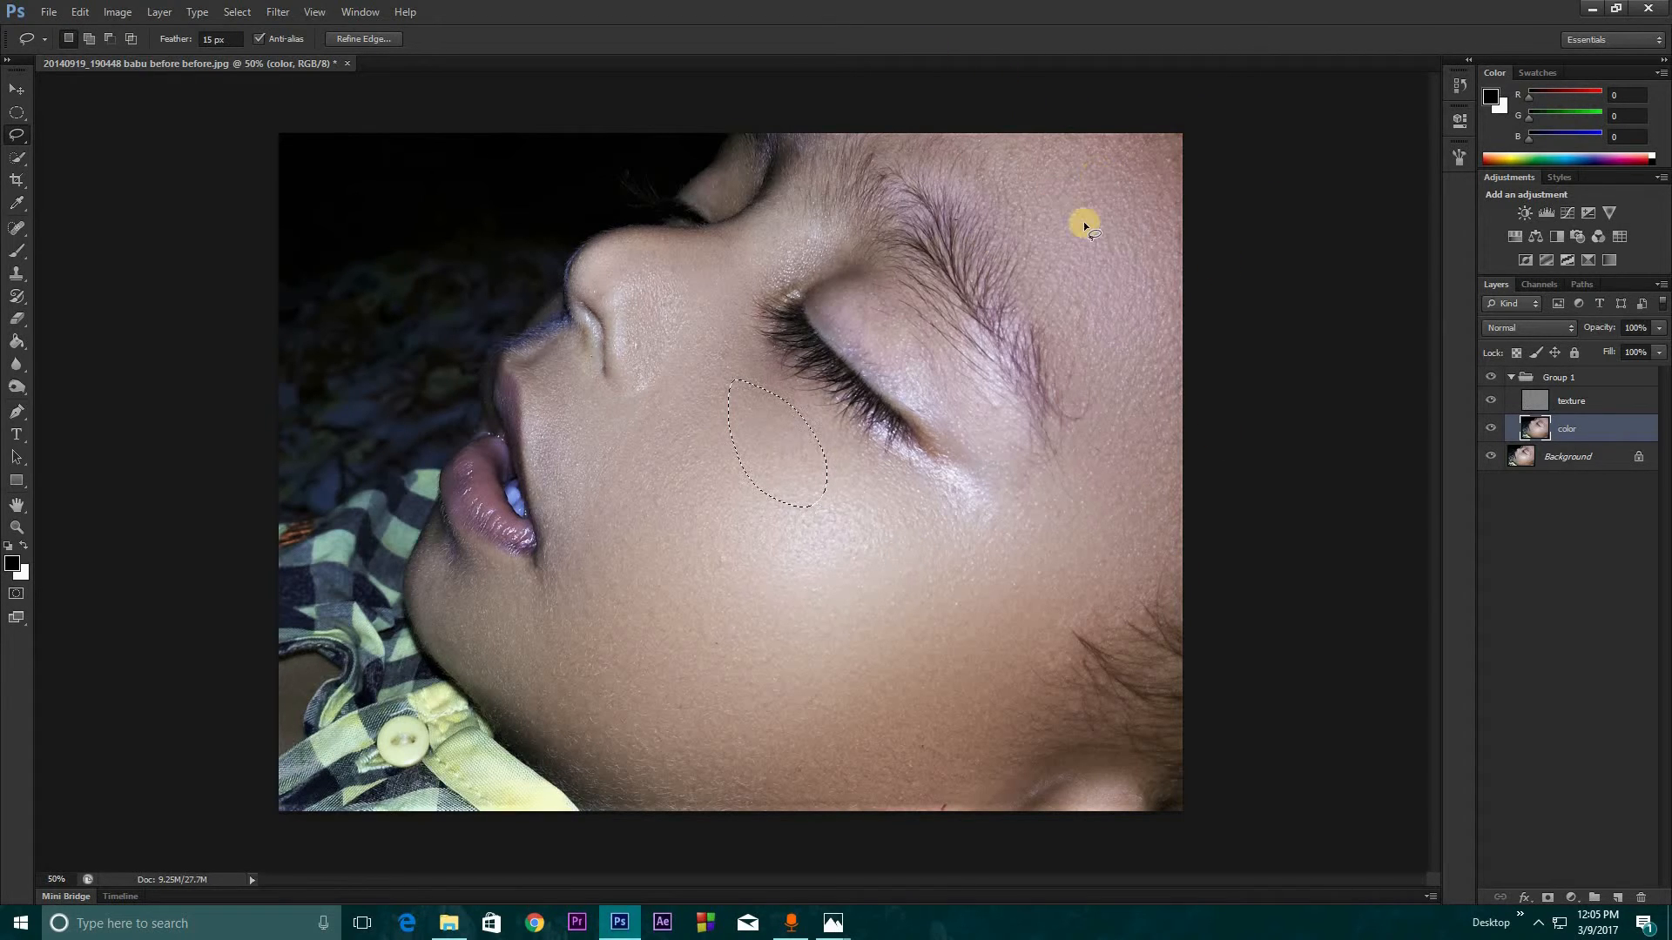
Compare the face before and after retouching by toggling the visibility of Group 1
{"action": "key", "text": "ctrl+plus"}
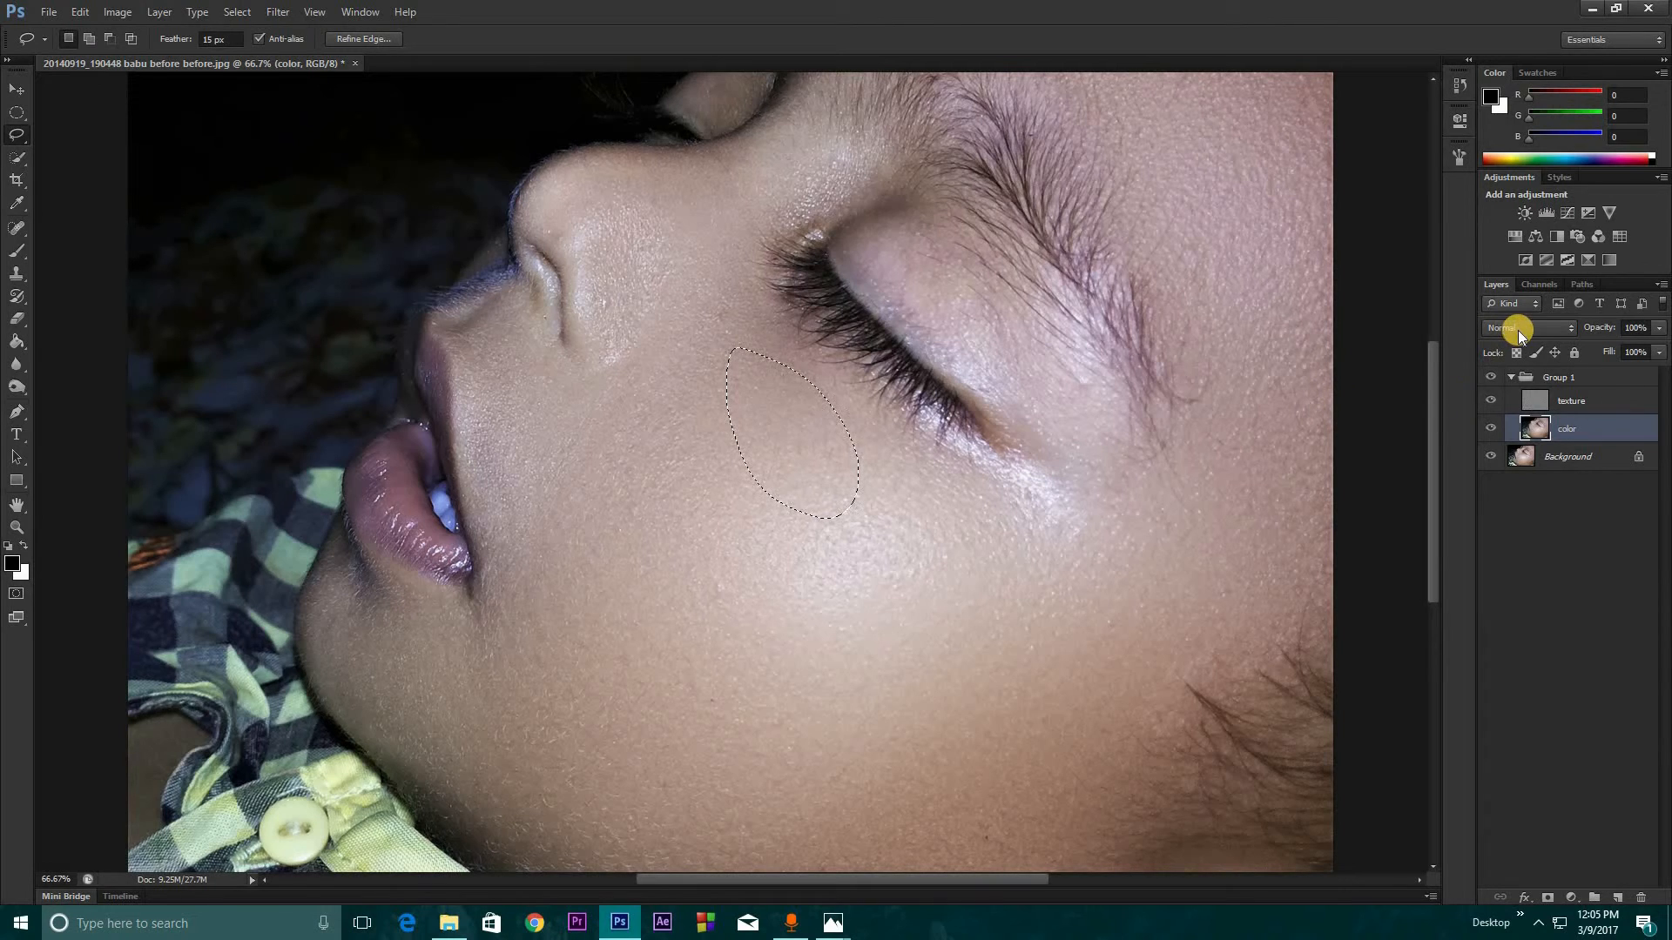
{"action": "left_click", "coordinate": [1490, 383]}
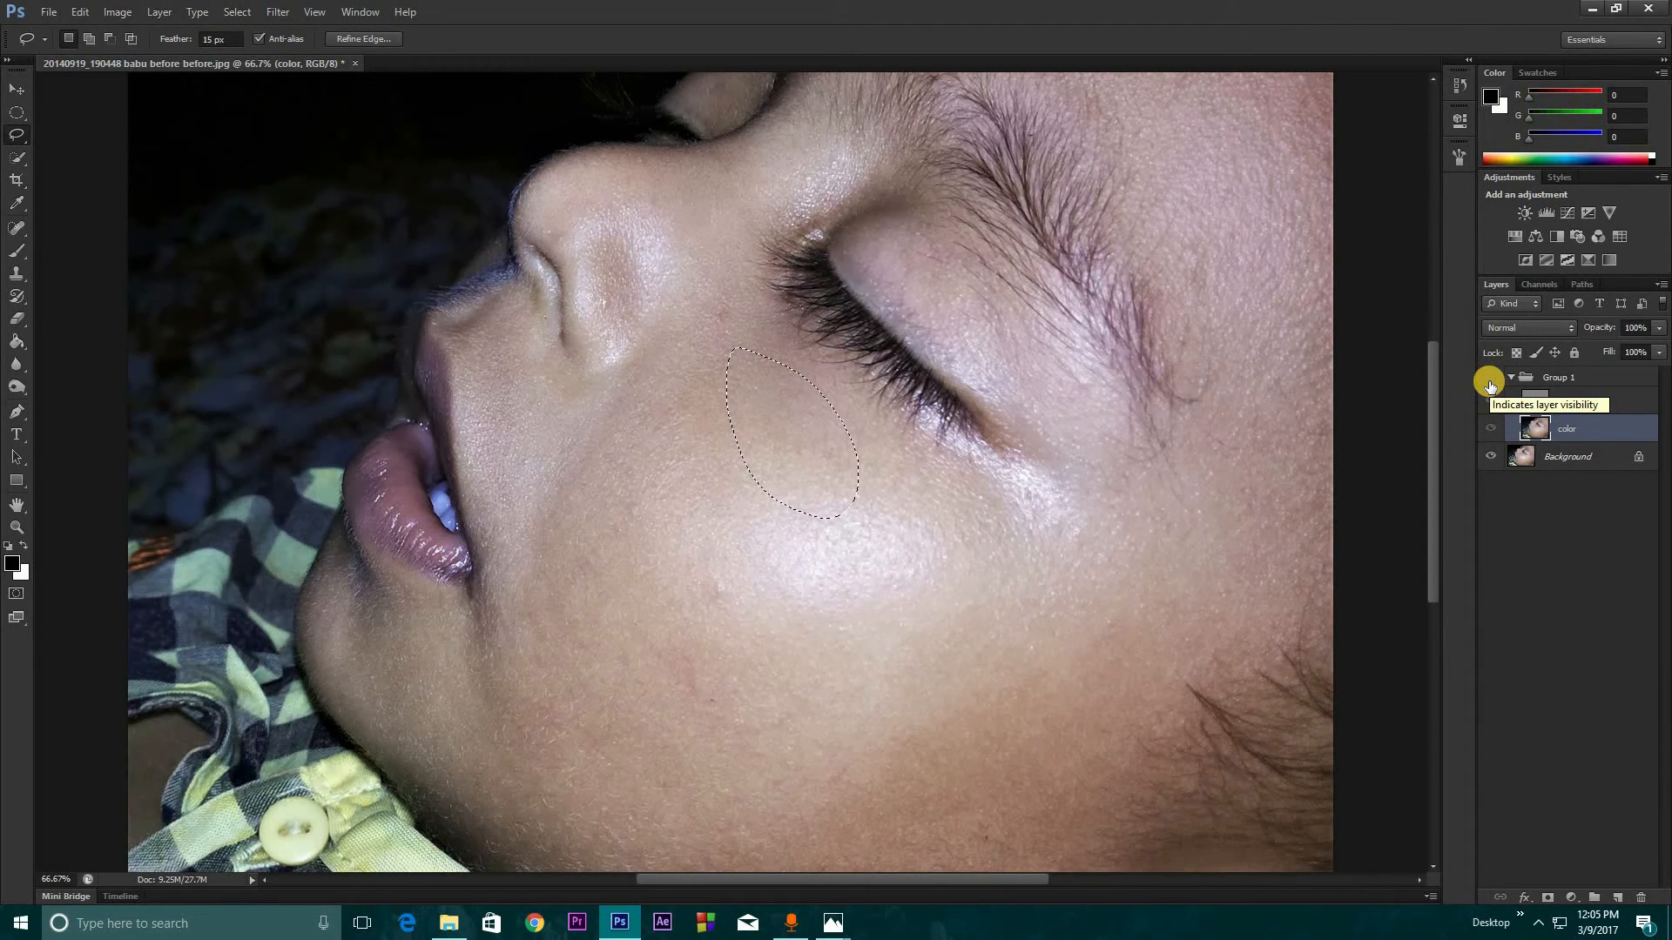
{"action": "left_click", "coordinate": [1490, 384]}
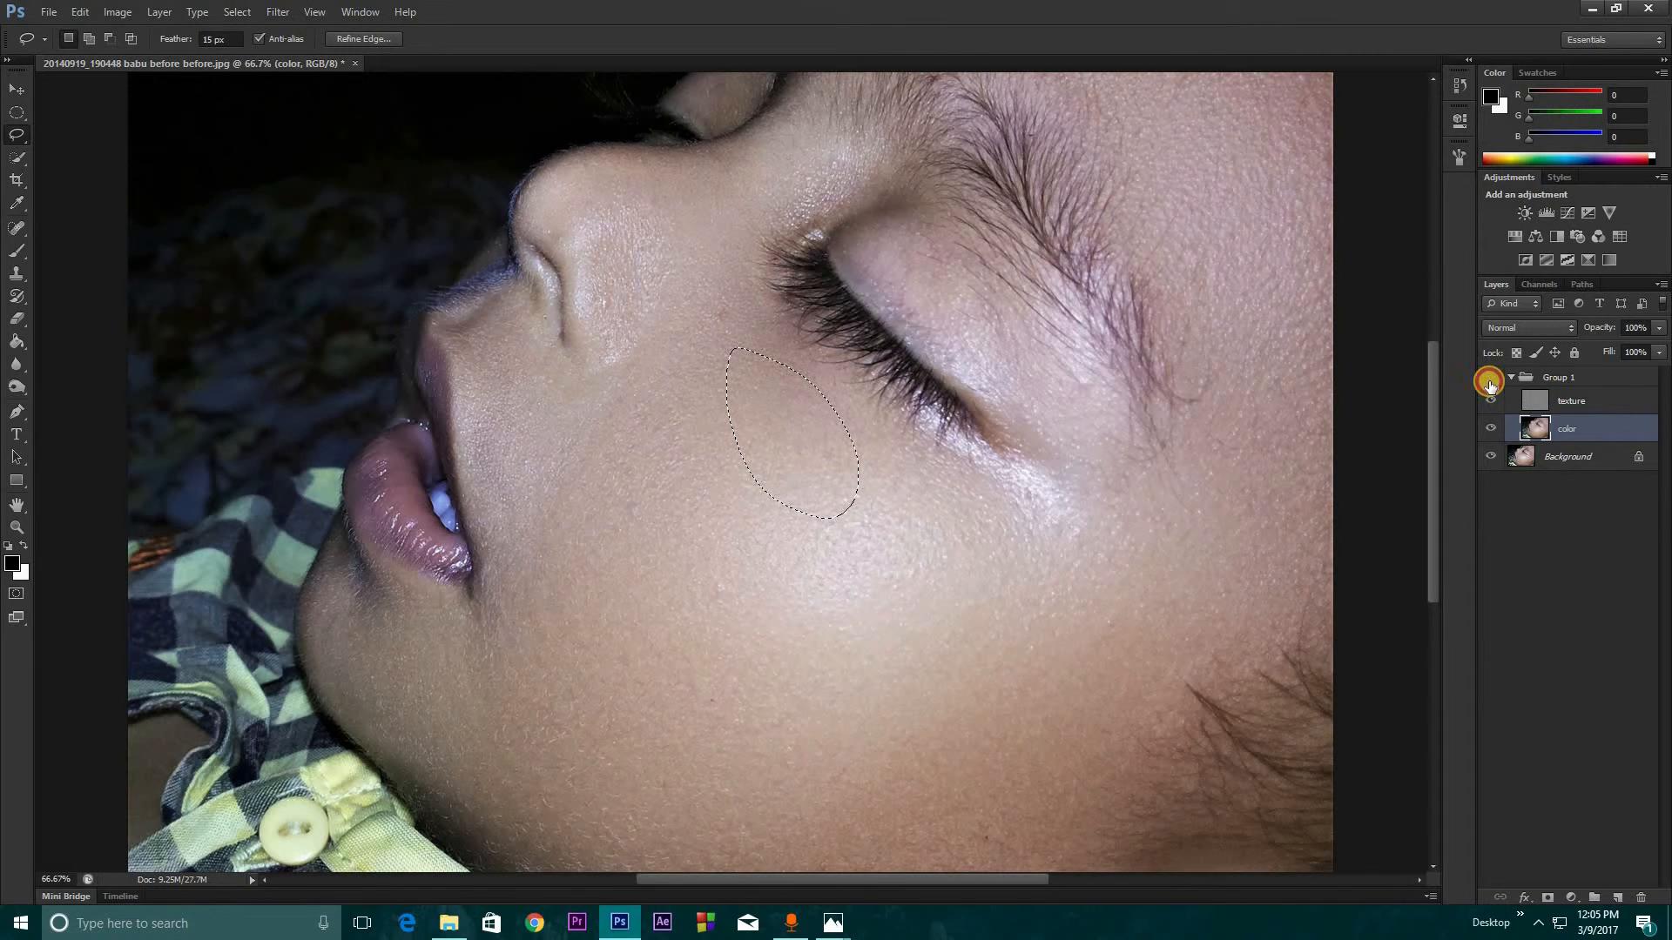
{"action": "left_click", "coordinate": [1490, 383]}
{"action": "left_click", "coordinate": [1489, 384]}
{"action": "left_click", "coordinate": [1490, 384]}
{"action": "left_click", "coordinate": [1490, 383]}
{"action": "left_click", "coordinate": [1490, 384]}
{"action": "left_click", "coordinate": [1489, 384]}
{"action": "left_click", "coordinate": [1489, 384]}
{"action": "left_click", "coordinate": [1489, 384]}
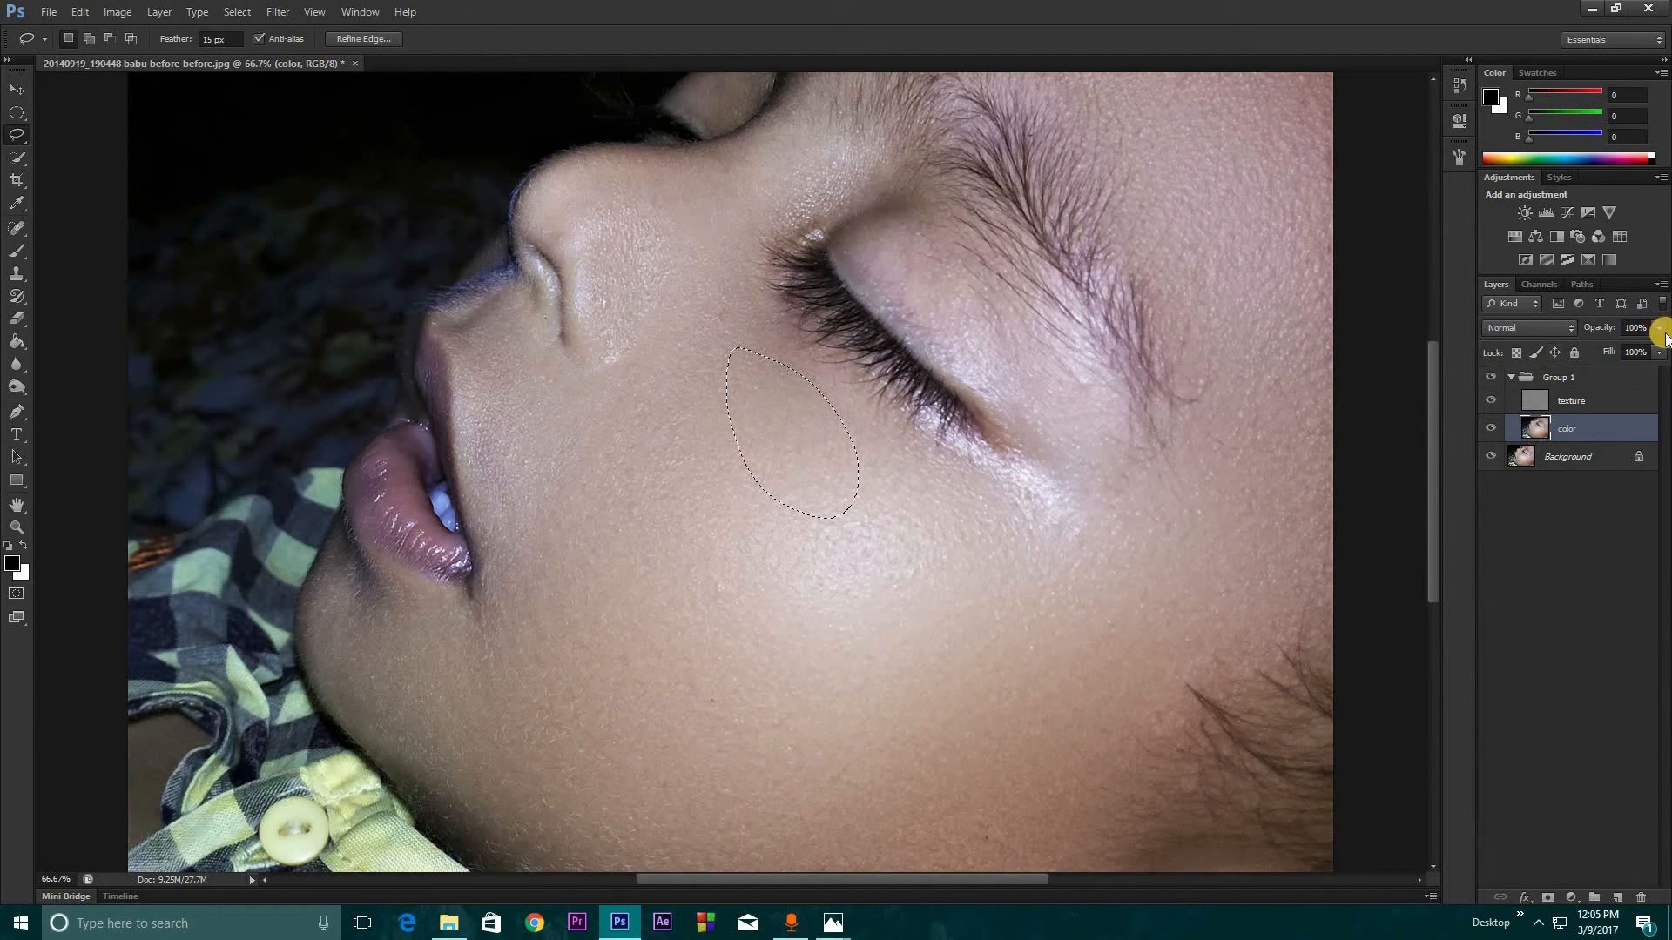
Lower the color layer's opacity slightly
{"action": "left_click", "coordinate": [1660, 330]}
{"action": "left_click_drag", "start_coordinate": [1652, 350], "coordinate": [1635, 357]}
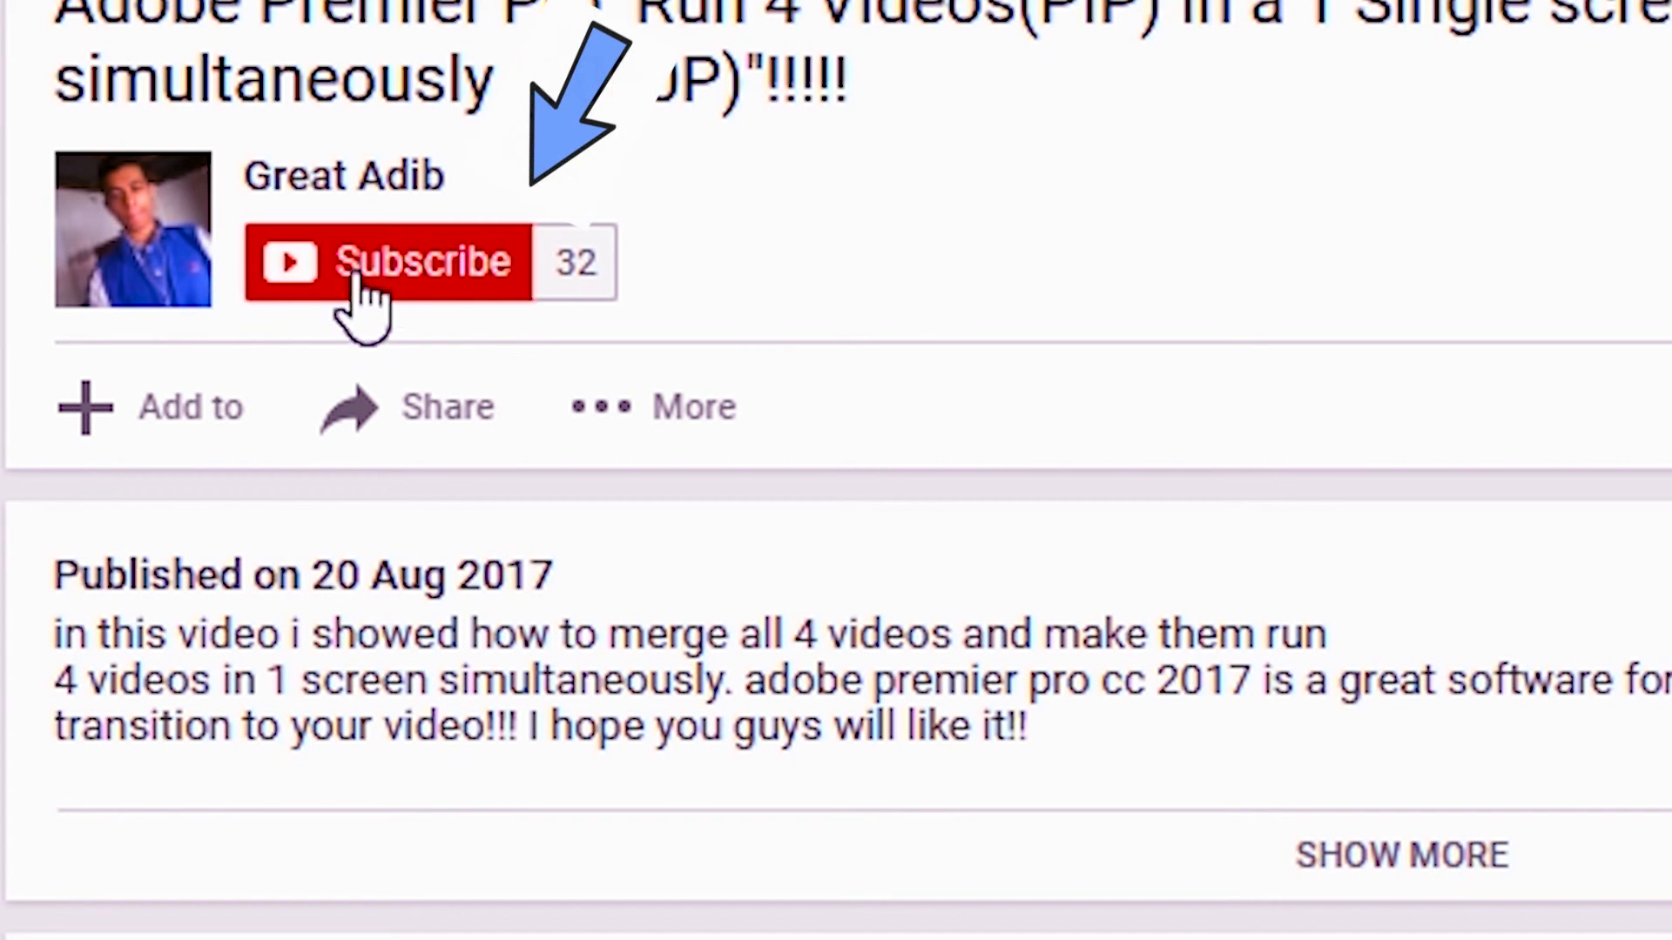
Switch to YouTube, subscribe to the video's channel and save the setting to receive all of its notifications
{"action": "left_click", "coordinate": [409, 300]}
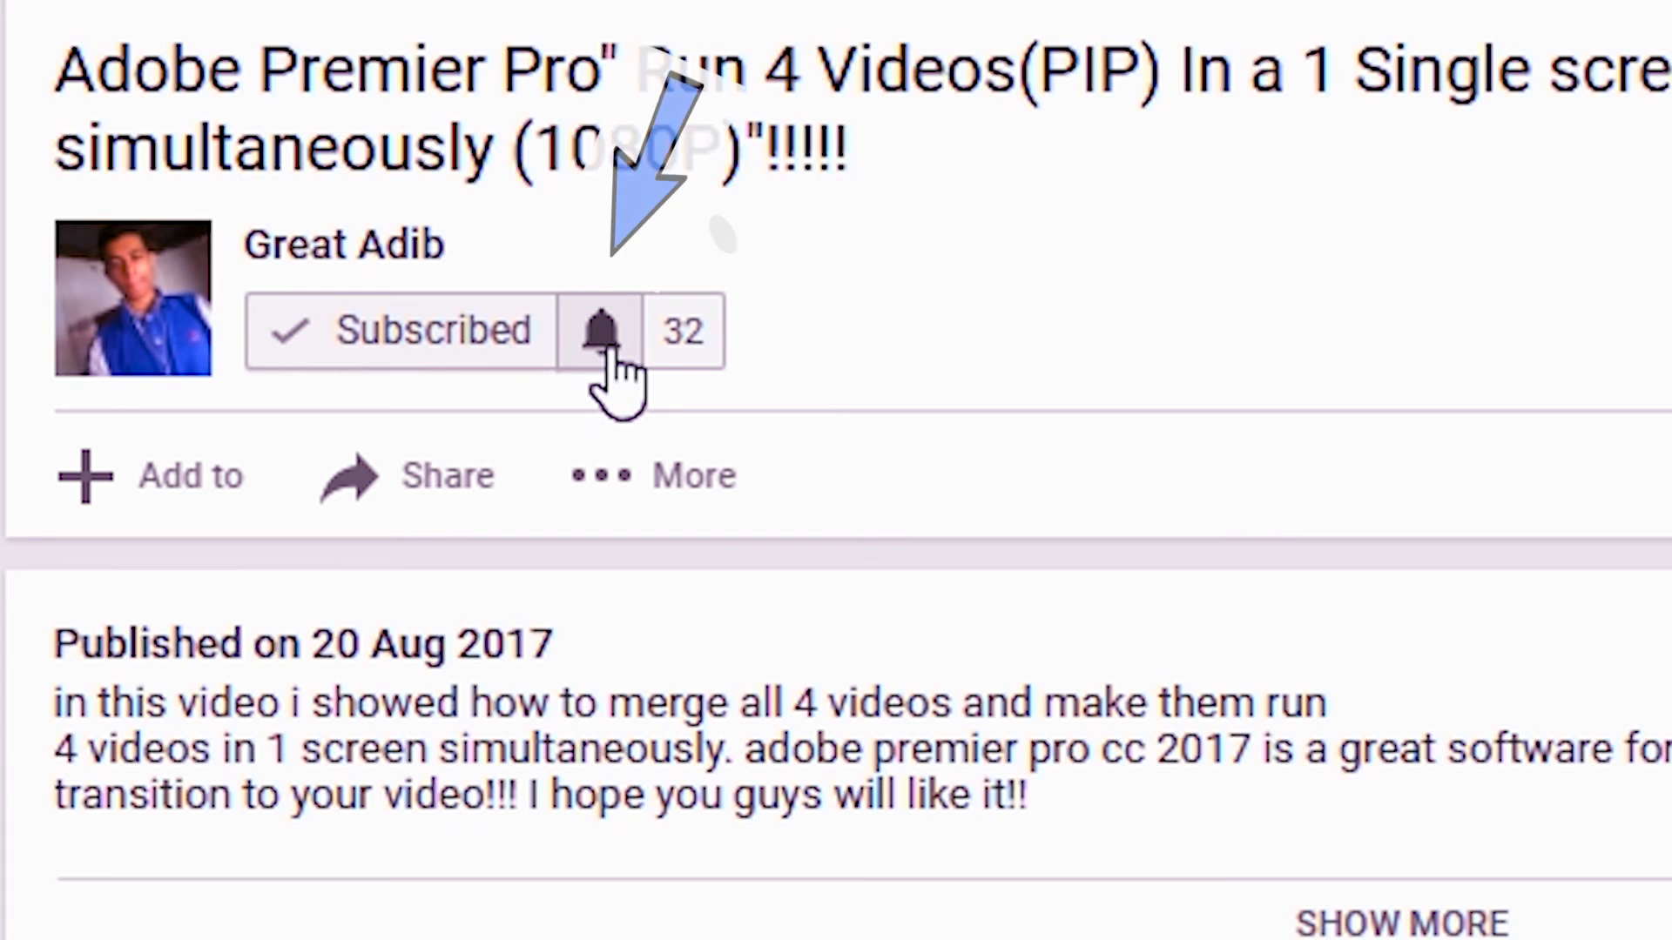
{"action": "left_click", "coordinate": [614, 340]}
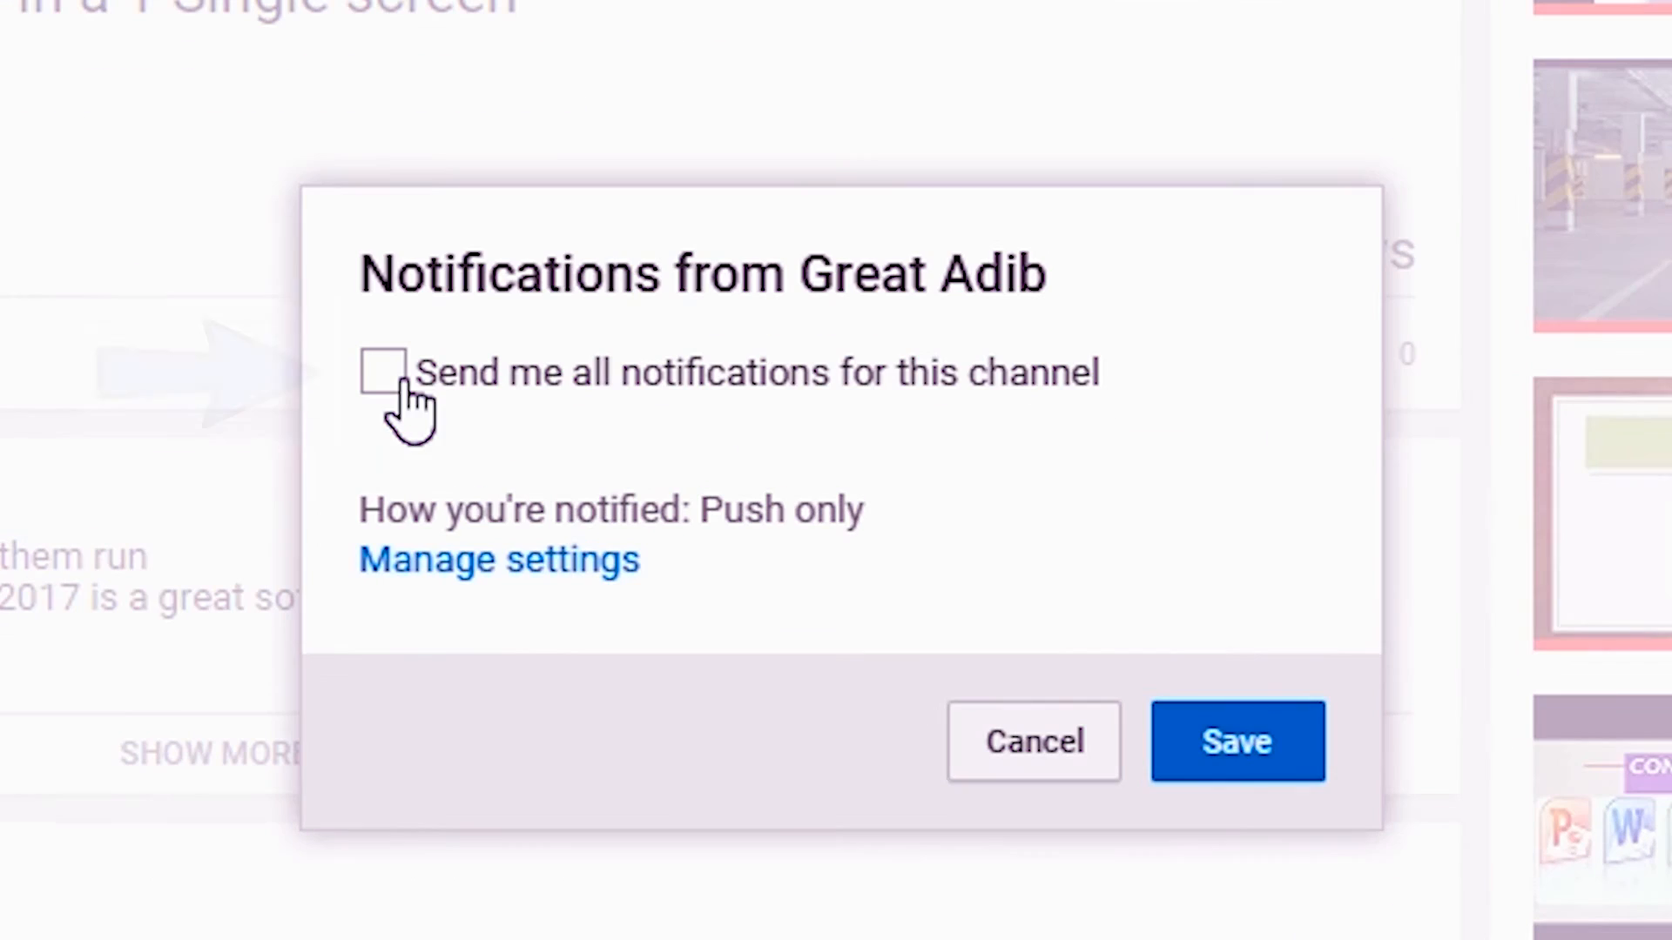
{"action": "left_click", "coordinate": [1161, 431]}
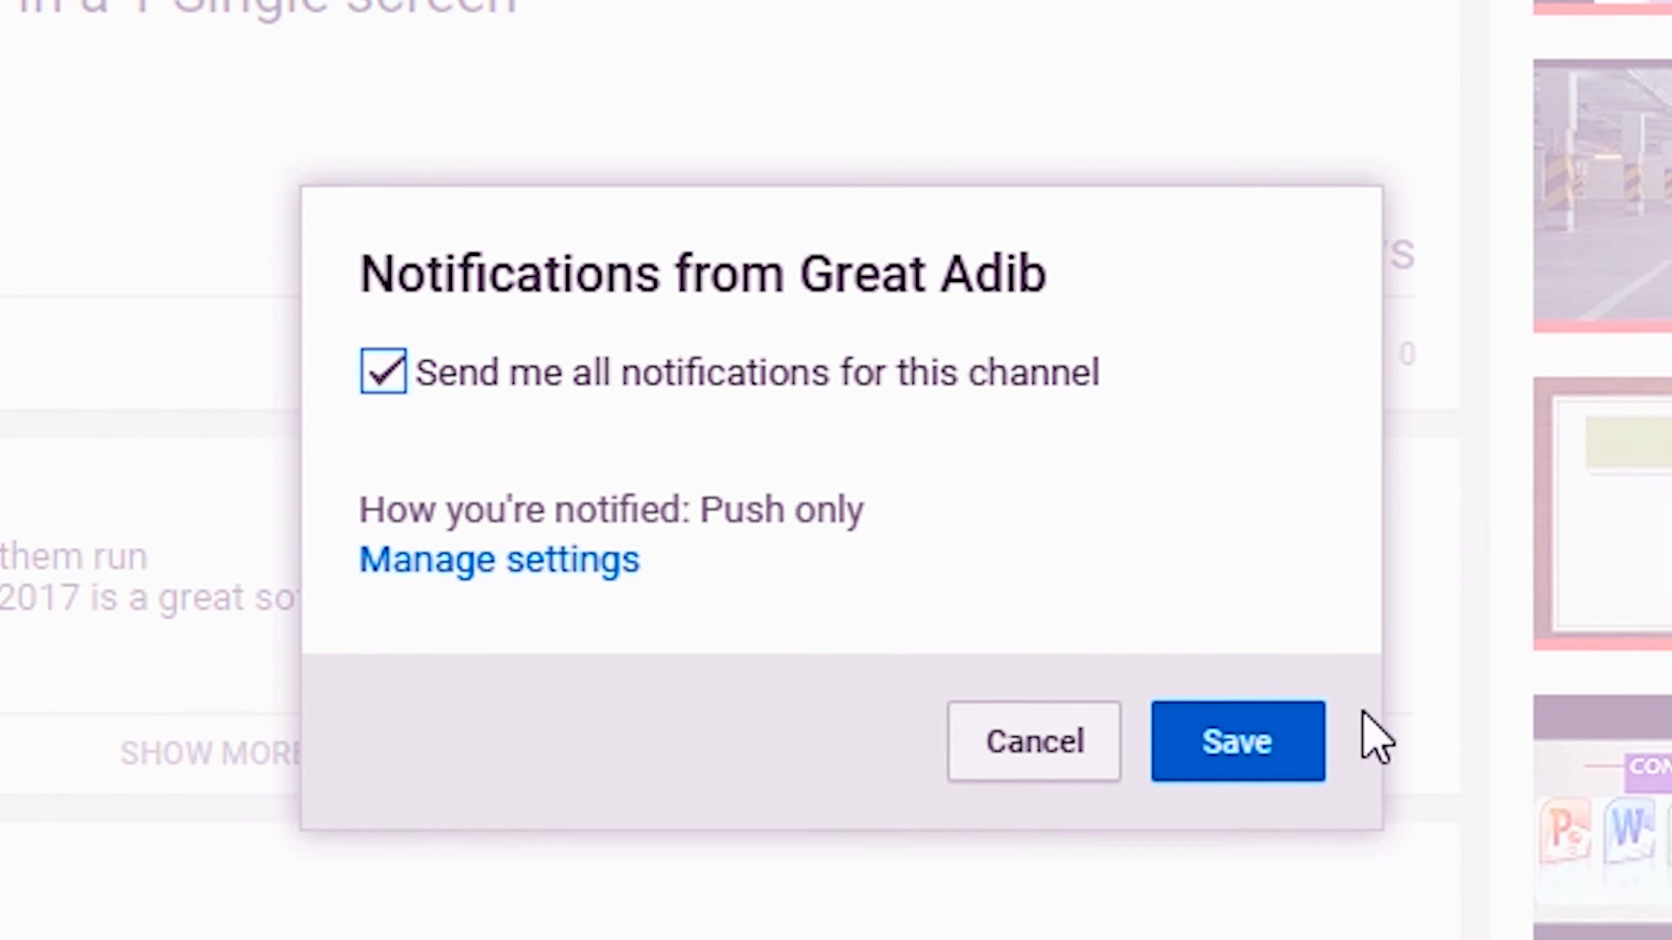
{"action": "left_click", "coordinate": [1255, 747]}
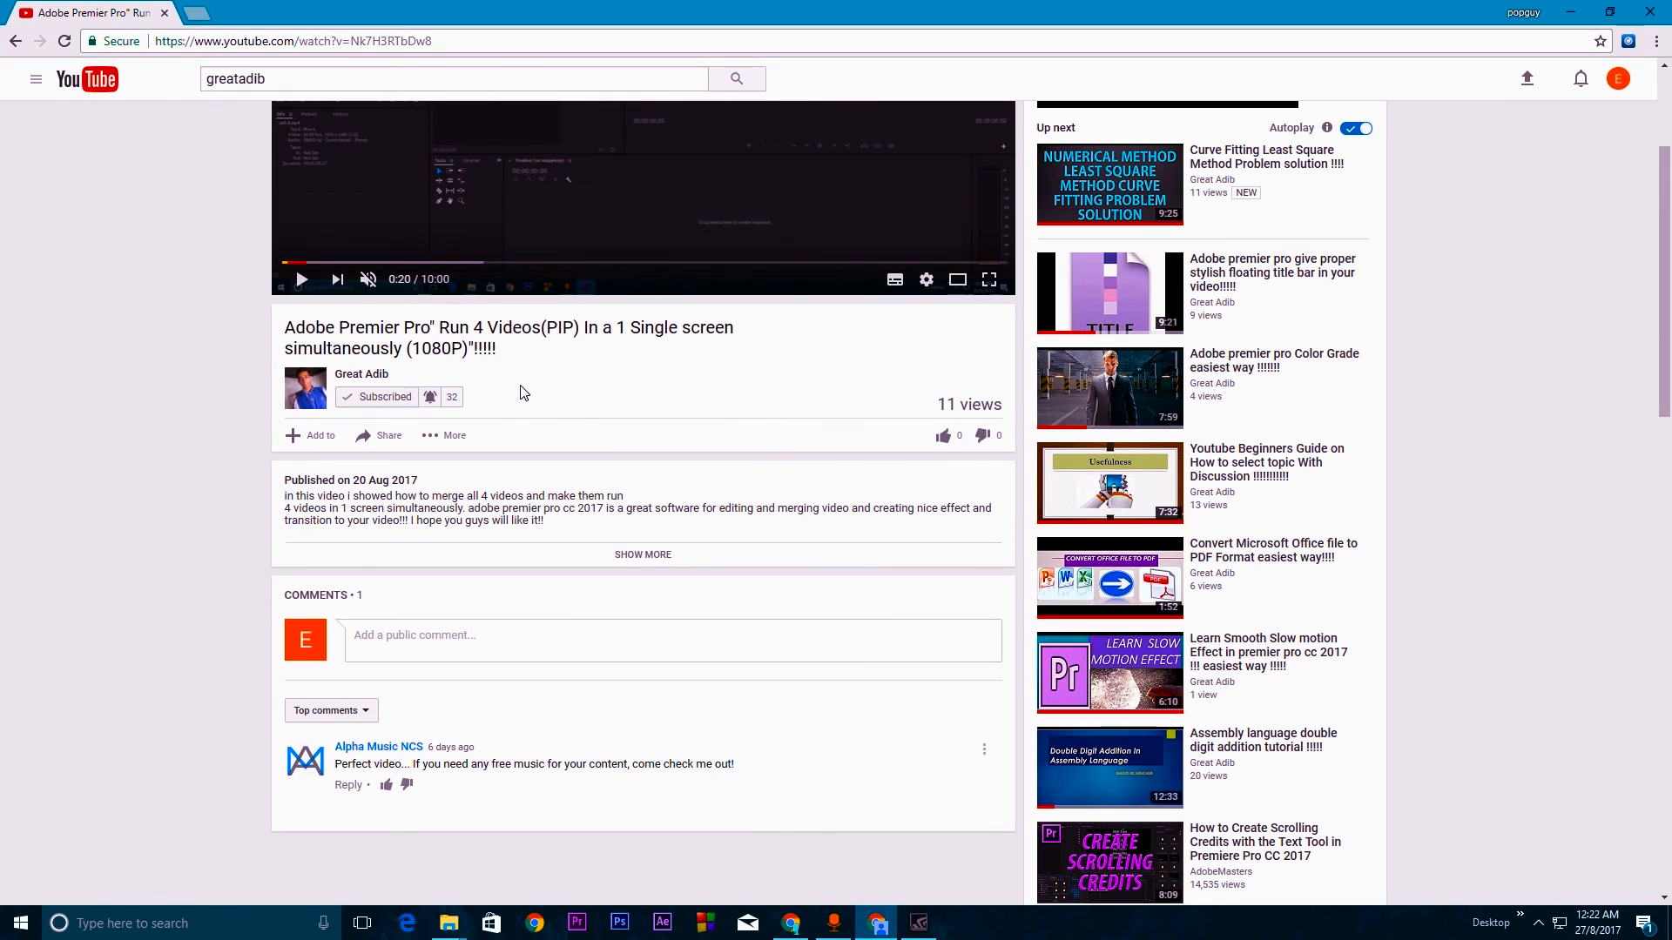